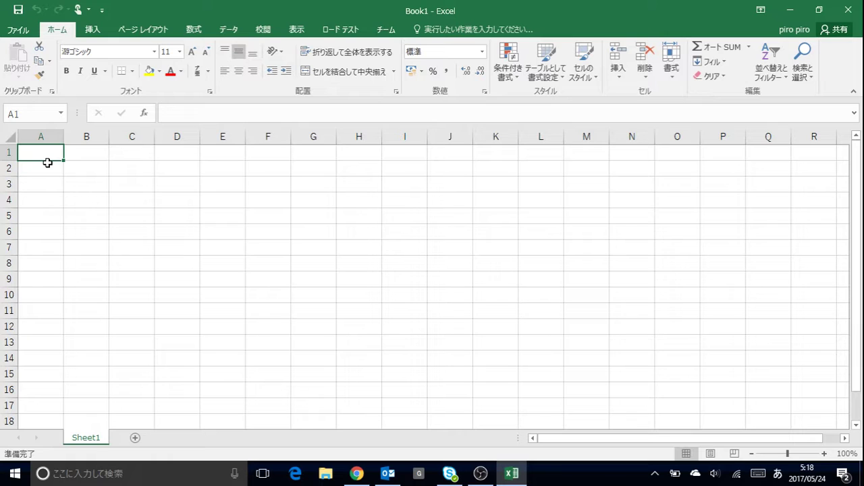
- Enter the title レンタル商品データ一覧表 in A1 and begin the 貸 heading in A2
type("れんたるしょうひ")
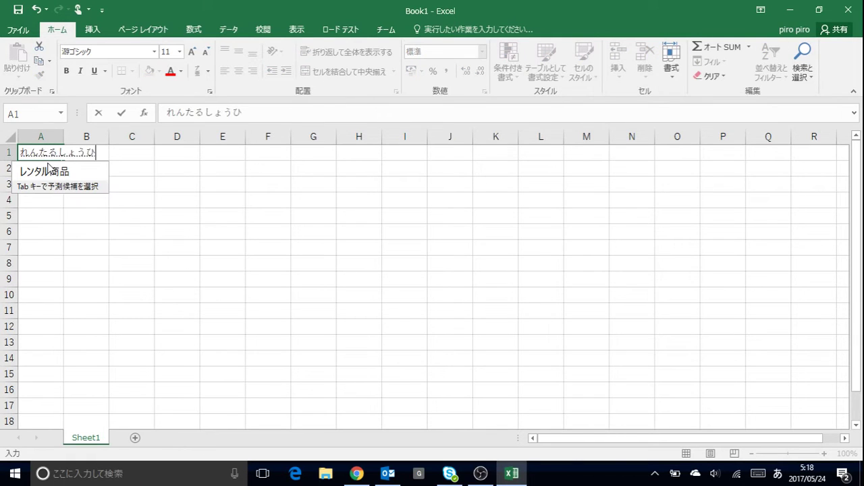
type("んでーたいちら")
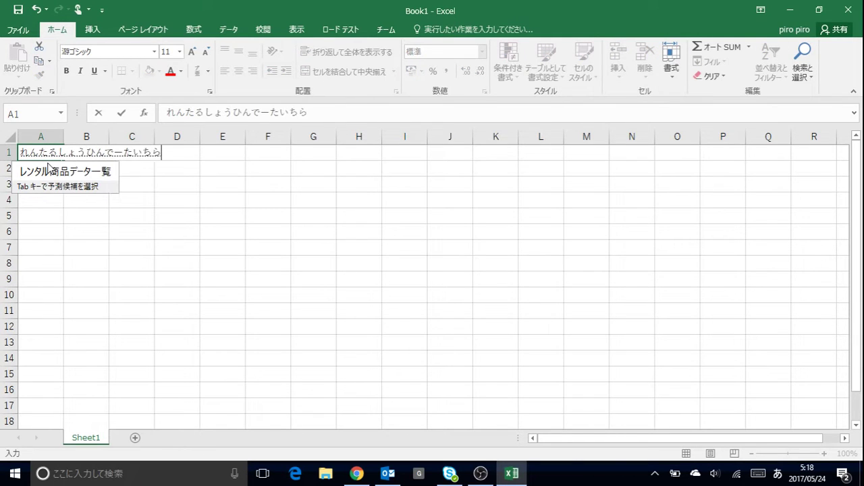
type("ひょう")
key("Tab")
key("Return")
key("Return")
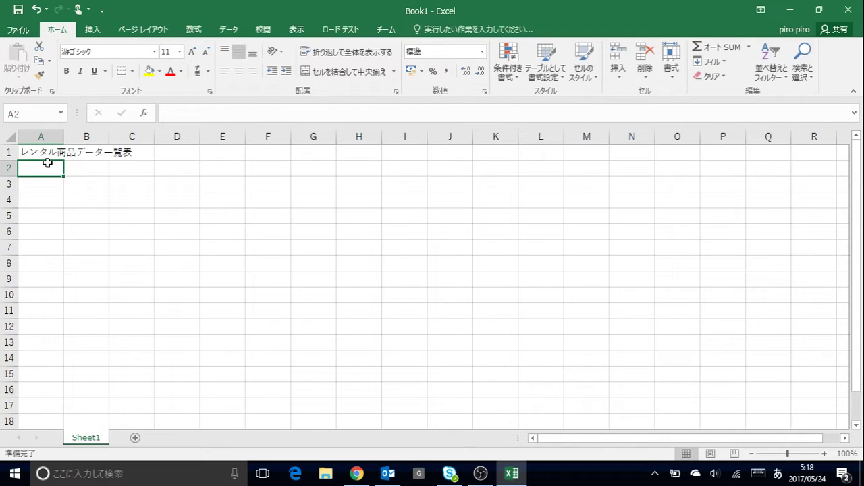
type("か")
type("i")
key("space")
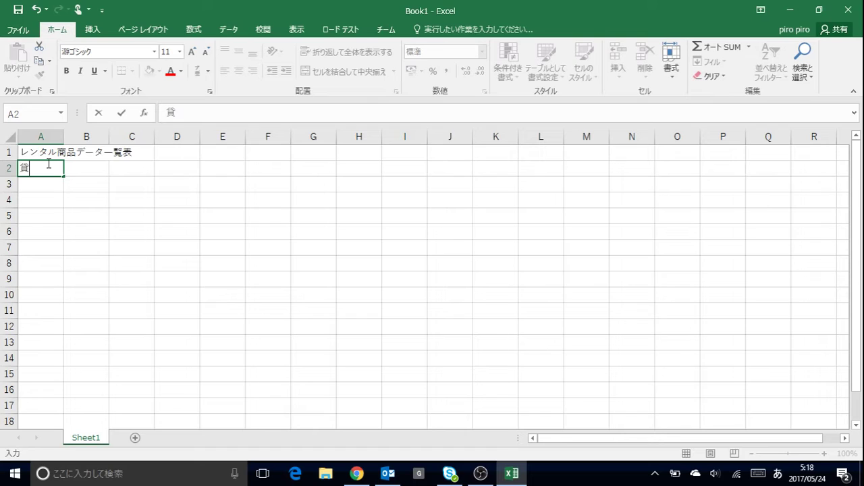
- Enter headings 貸CO, 貸出先名 and 商CO in A2:C2
type("cd")
key("BackSpace")
key("BackSpace")
key("Tab")
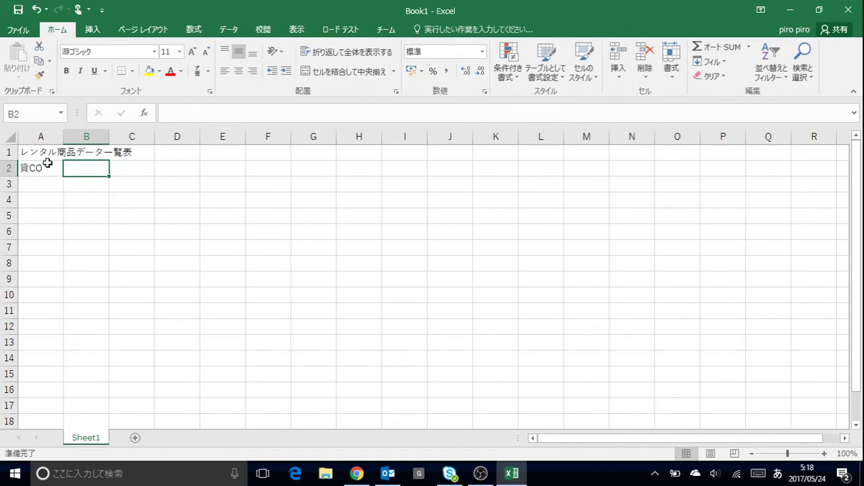
type("ka")
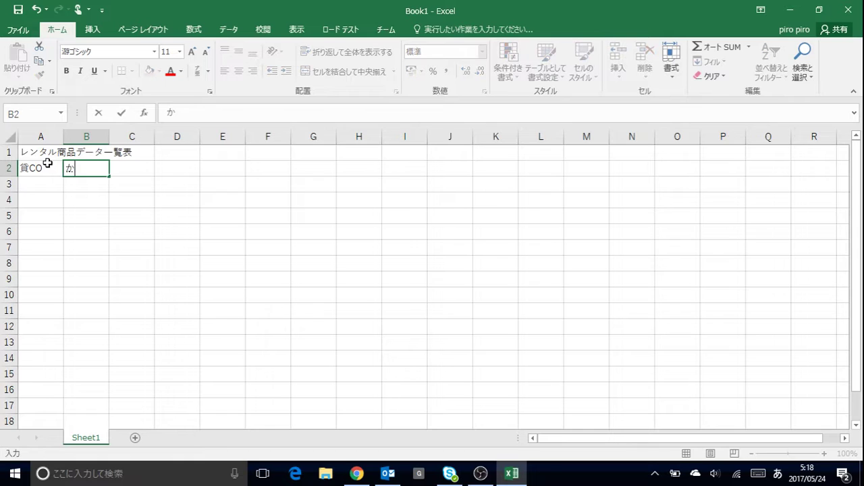
type("dashisa")
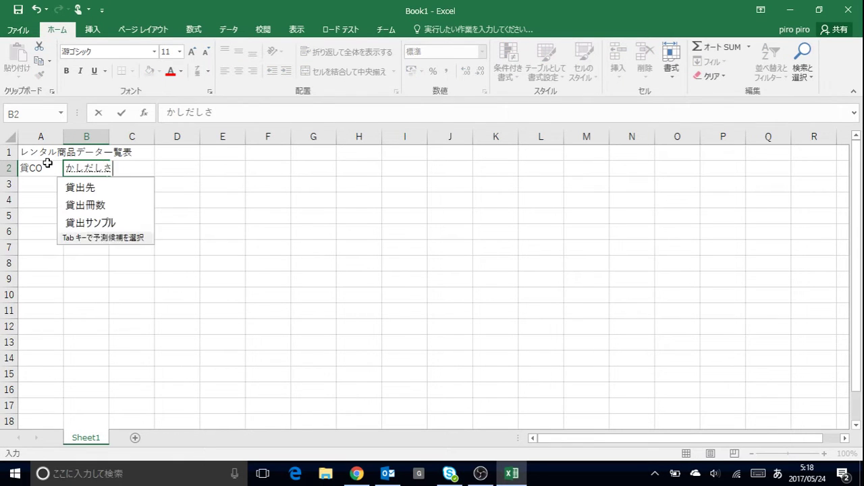
type("kime")
key("Tab")
key("Tab")
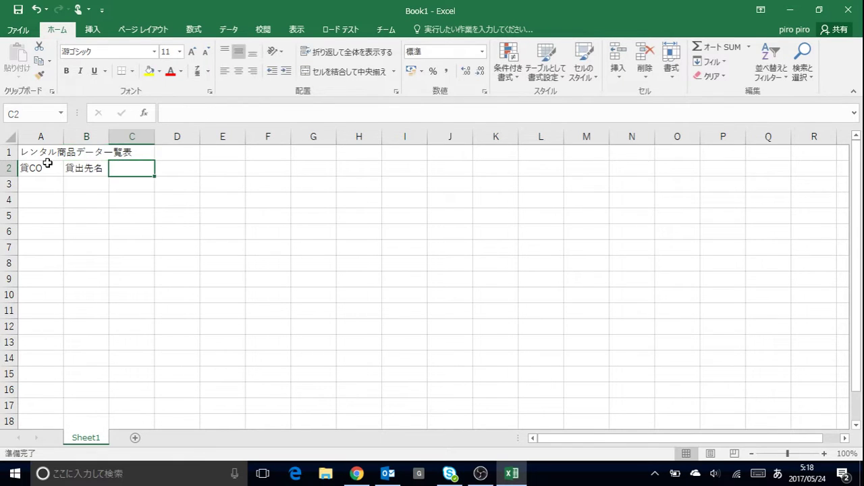
type("shou")
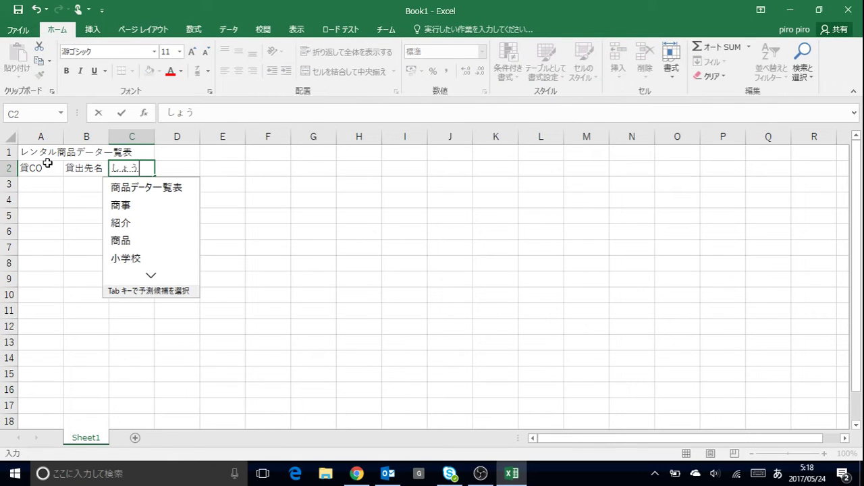
key("space")
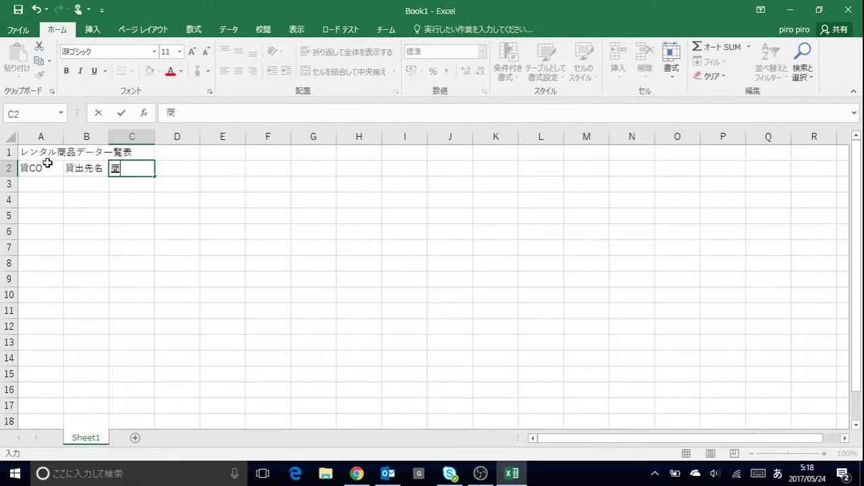
type("CO")
key("Tab")
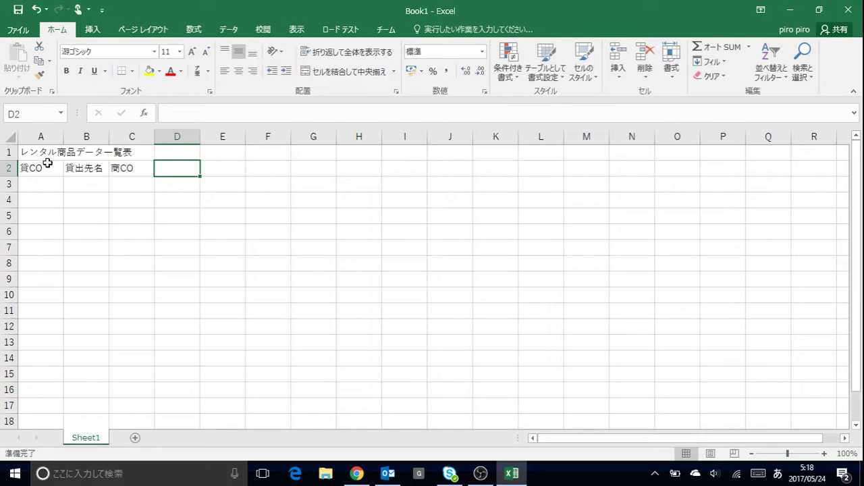
- Enter headings 商品名, 貸出品 and 返却日 in D2:F2
type("shouhinmei")
key("space")
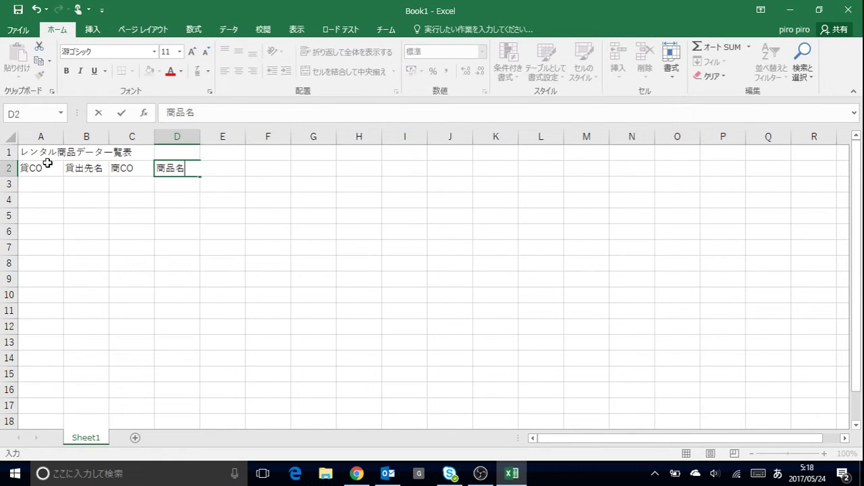
key("Return")
key("Tab")
type("kashidashi")
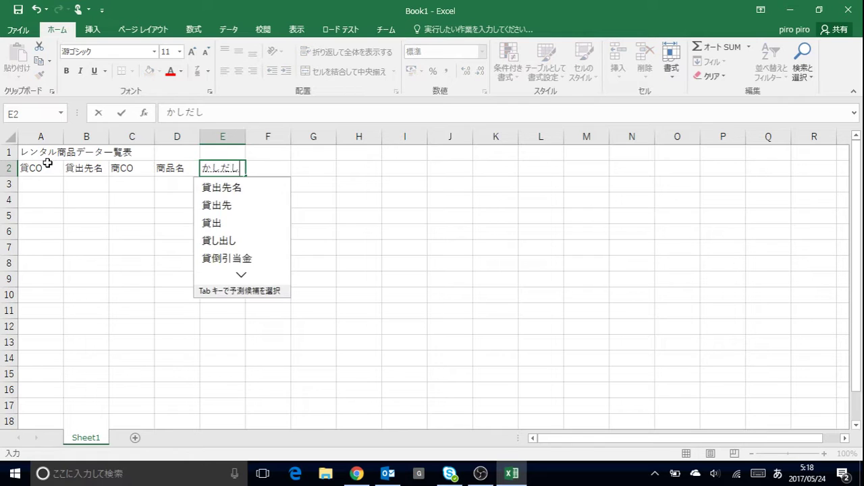
type("hin")
key("space")
key("Return")
key("Tab")
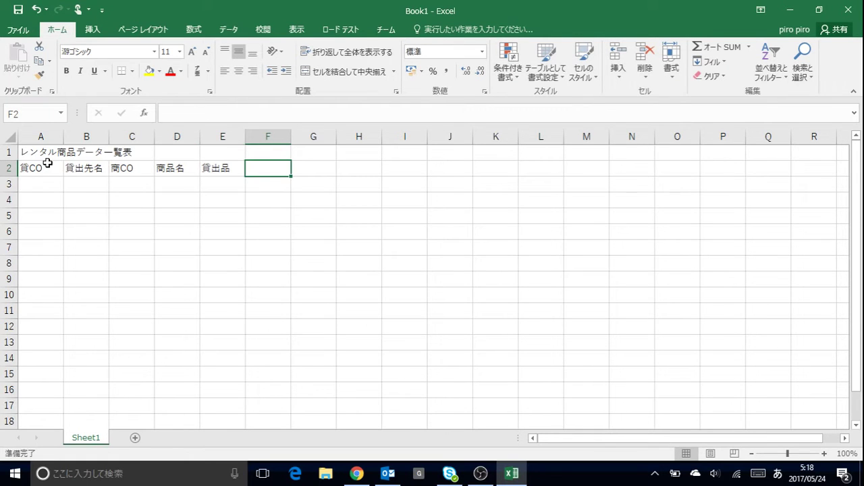
type("henkya")
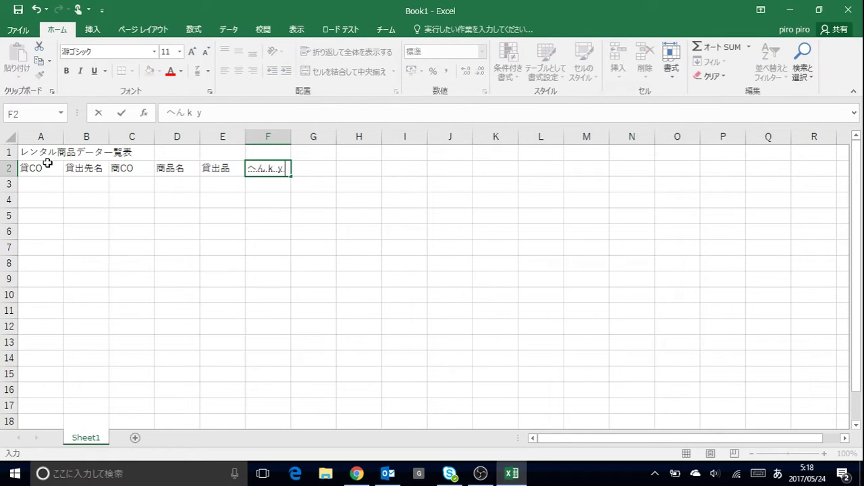
type("kubi")
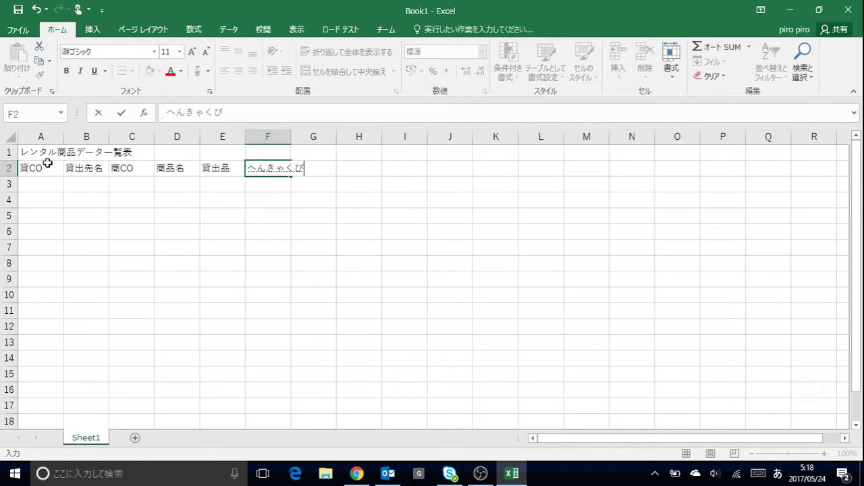
key("space")
key("Return")
key("Tab")
- Enter headings 日数, 料金単価 and 基本料金 in G2:I2
type("nissu")
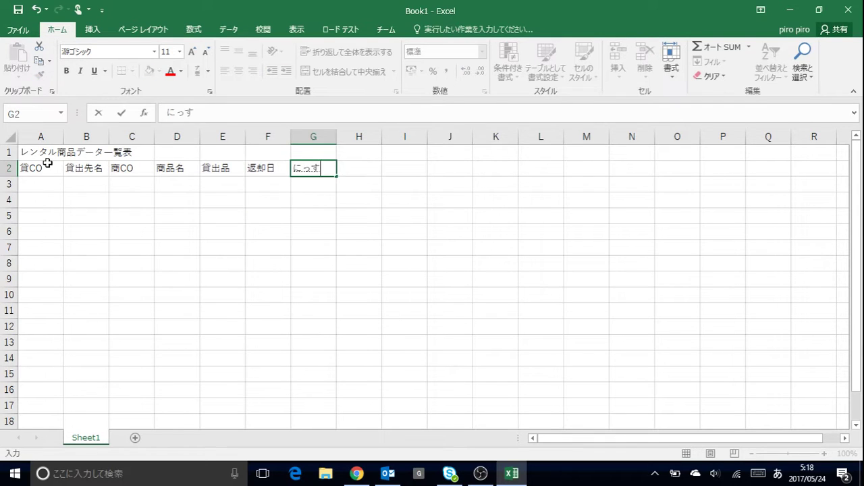
key("space")
key("Return")
key("Tab")
type("ryouki")
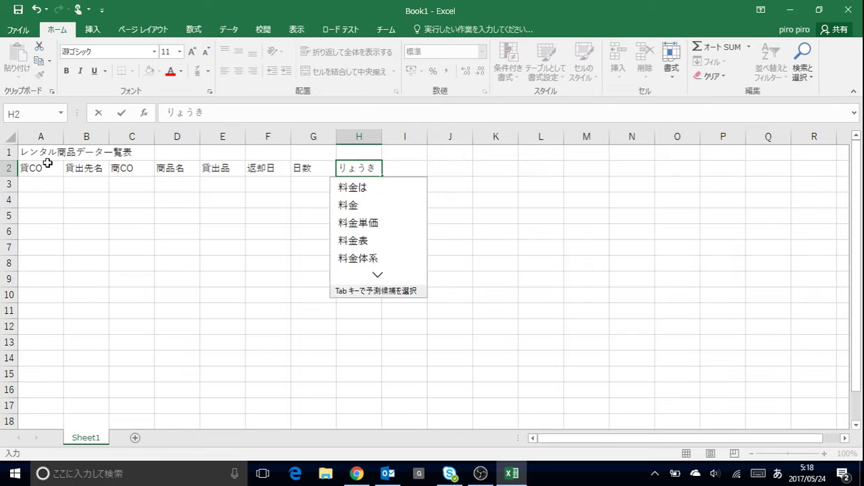
type("ntan")
key("Tab")
key("Return")
key("Tab")
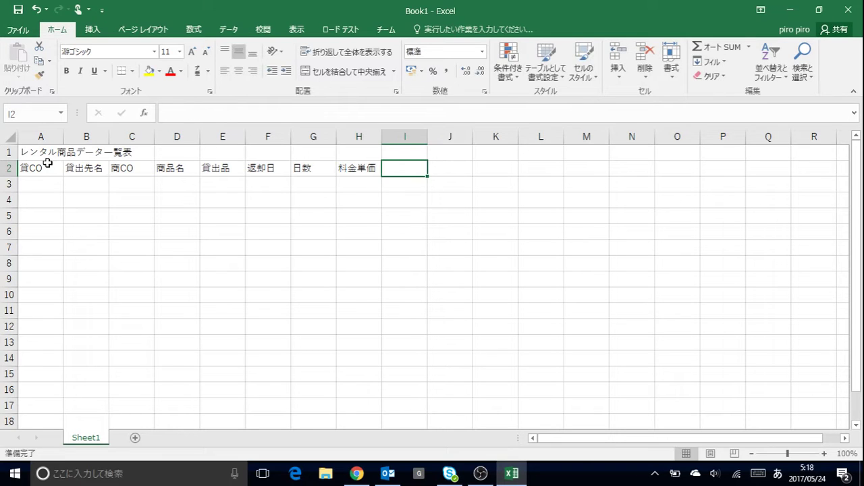
type("kihonryoukin")
key("Tab")
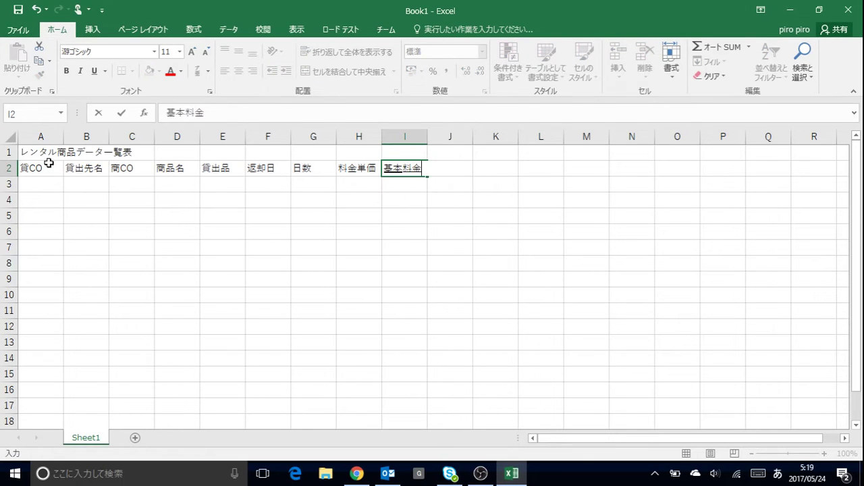
key("Return")
key("Return")
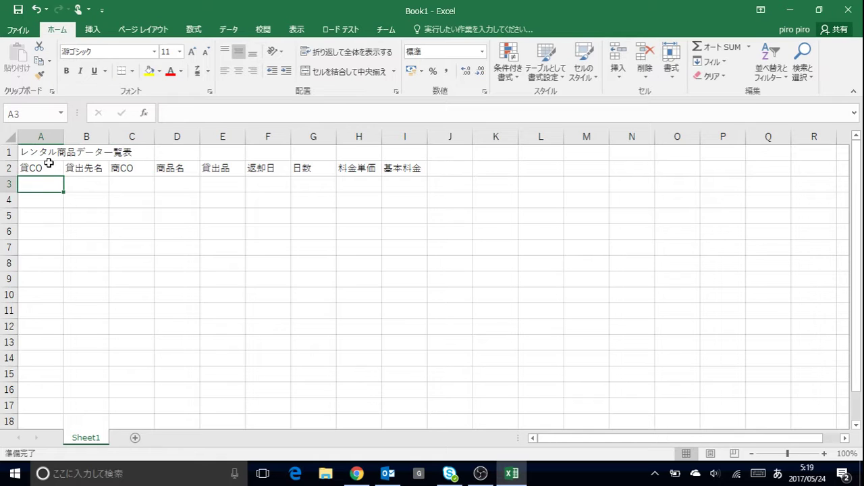
- Type 101 and 102 in A3:A4 and extend the series down to 108 in A10
type("101")
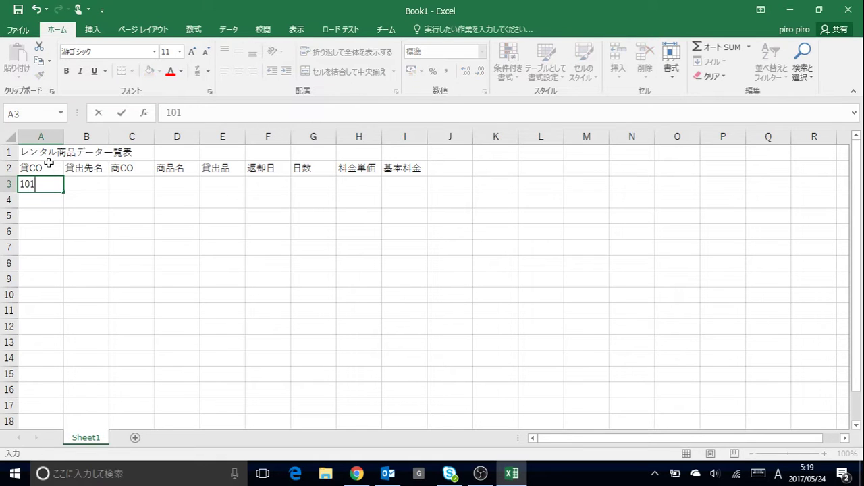
key("Return")
type("102")
key("Return")
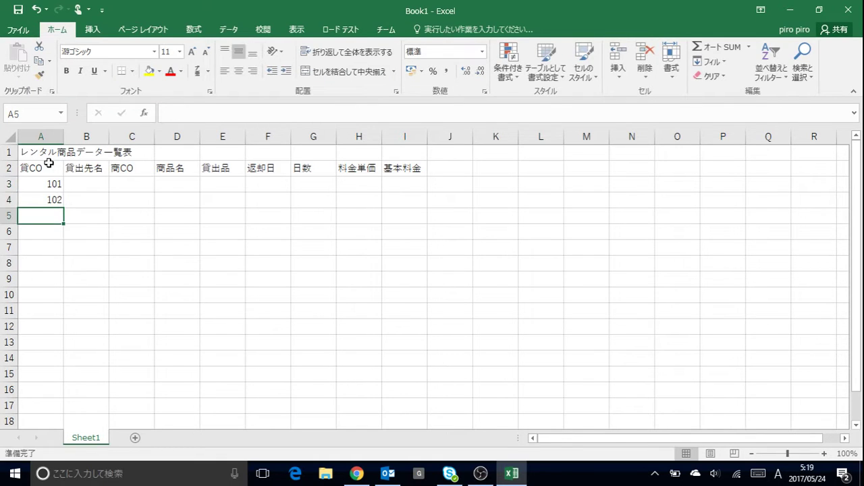
mouse_move(41, 183)
left_mouse_down()
mouse_move(62, 229)
mouse_move(54, 302)
left_mouse_up()
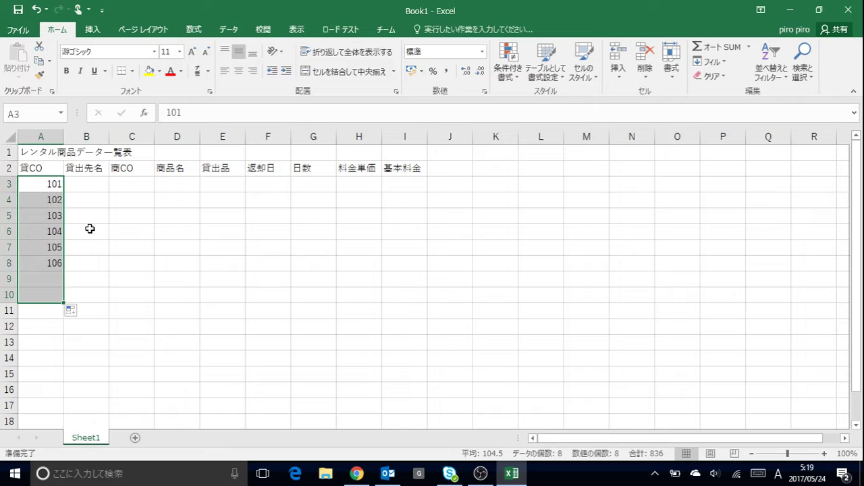
left_click(95, 183)
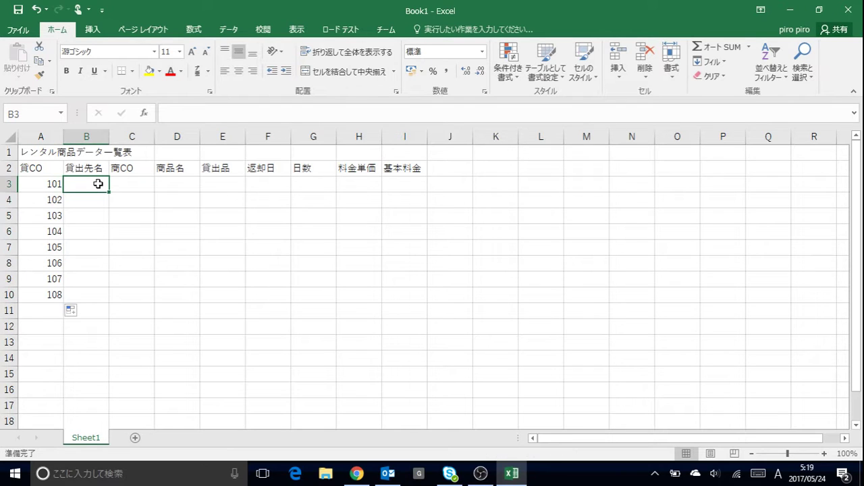
- Enter client names 青木商事, ササキ企画 and 丸一物産 in B3:B5
key("Zenkaku_Hankaku")
type("あおき")
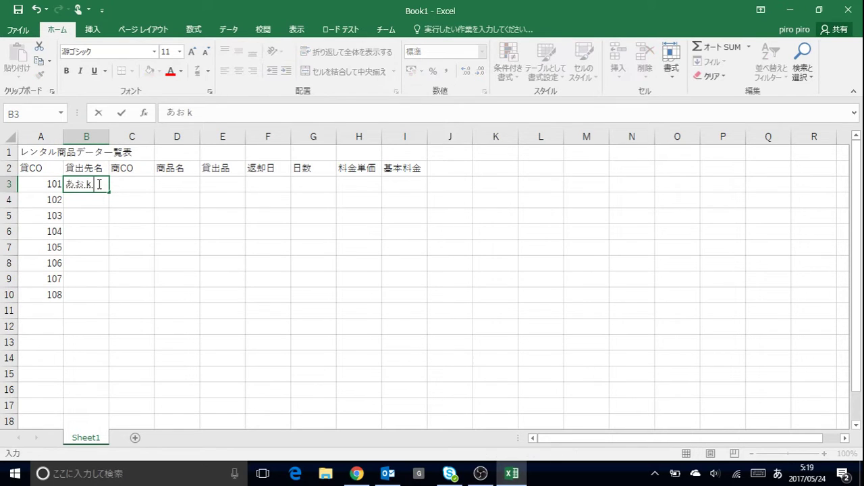
type("しょうじ")
key("Tab")
key("Return")
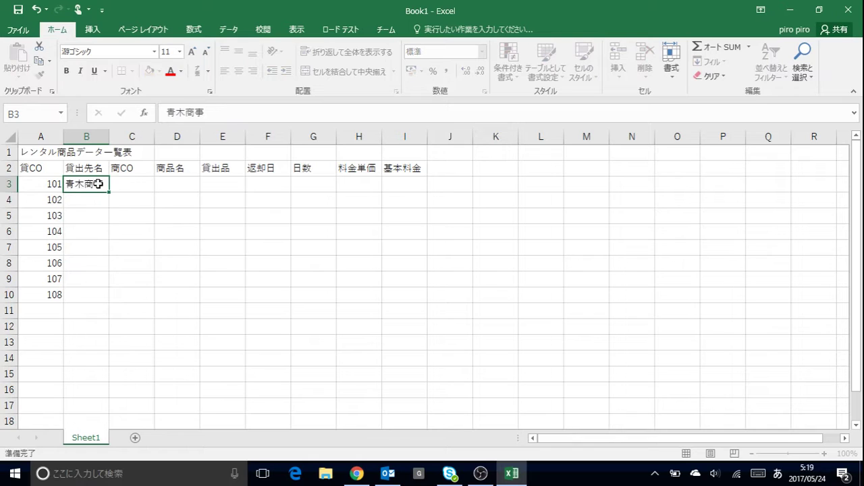
key("Return")
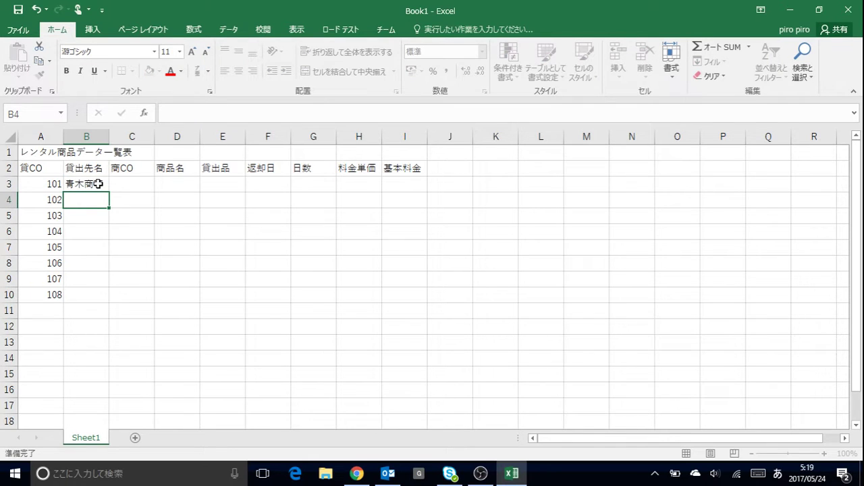
type("ササキ")
type("かく")
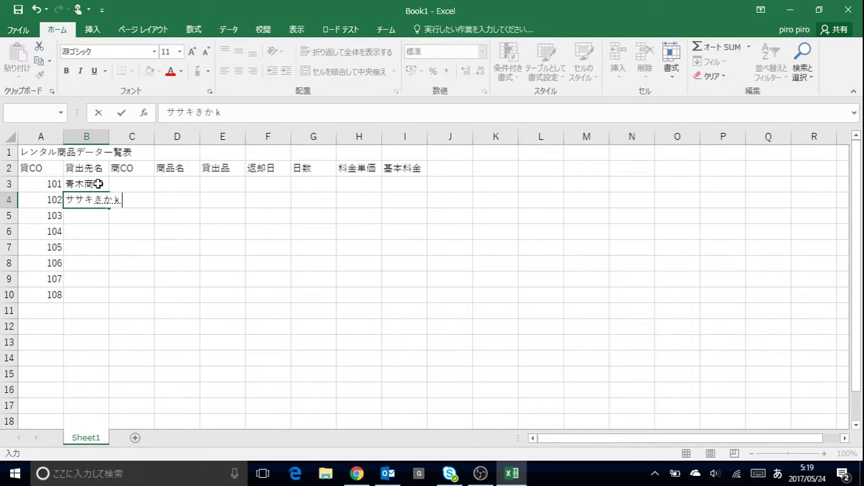
key("space")
key("Return")
key("Return")
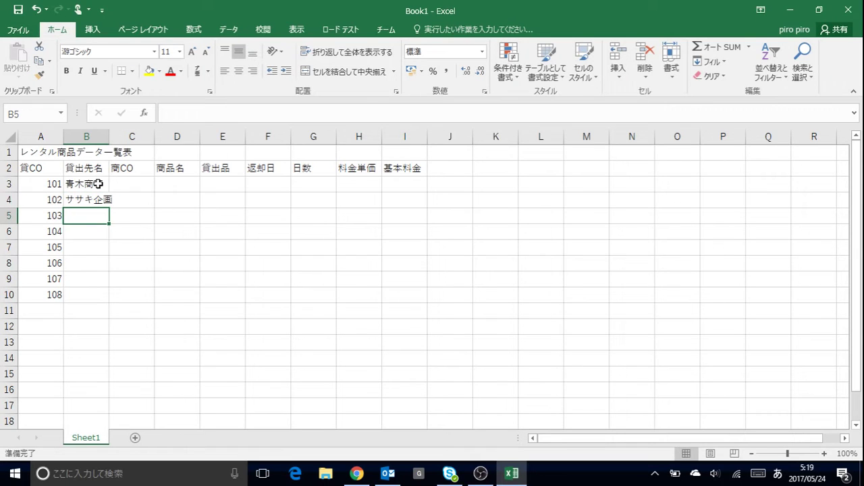
type("まるいち")
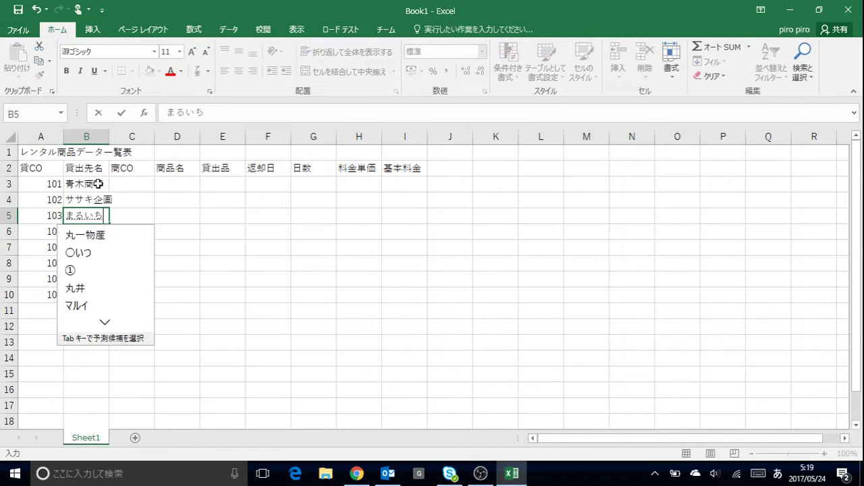
key("Tab")
key("Return")
key("Return")
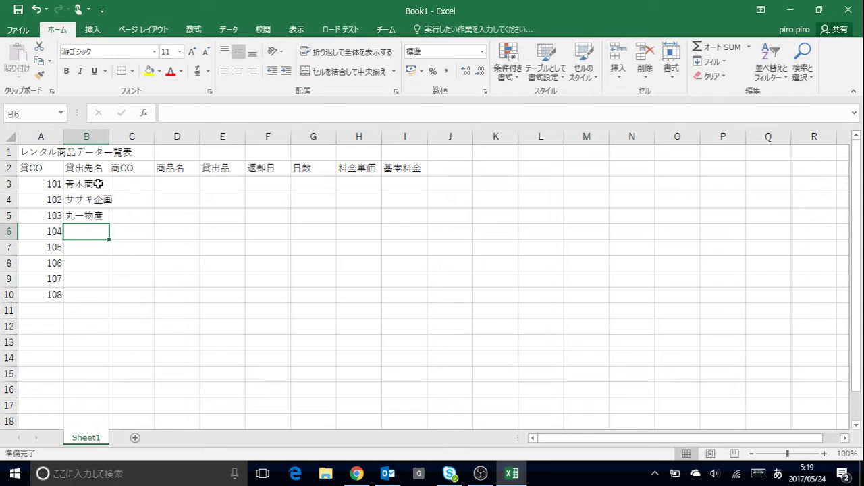
- Enter client names 新中央総業, 金山水産 and すみや建設 in B6:B8
type("しんちゅ")
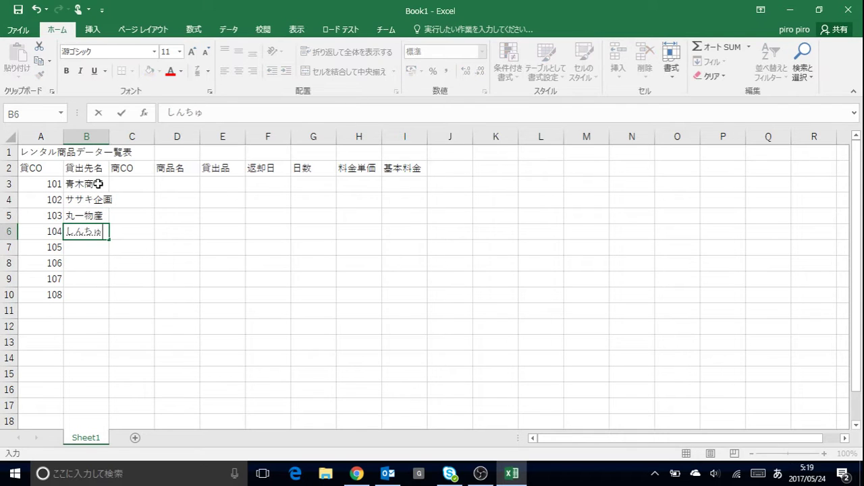
type("うおうそうgぎょう")
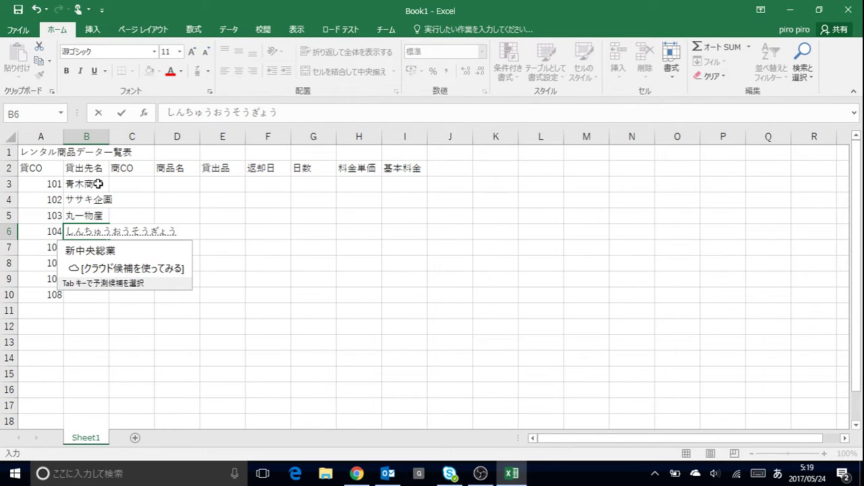
key("Tab")
key("Return")
key("Return")
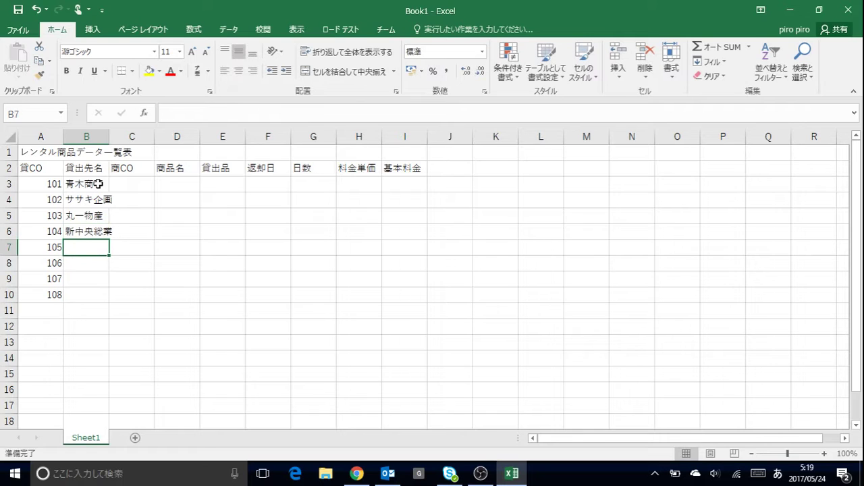
type("かなやます")
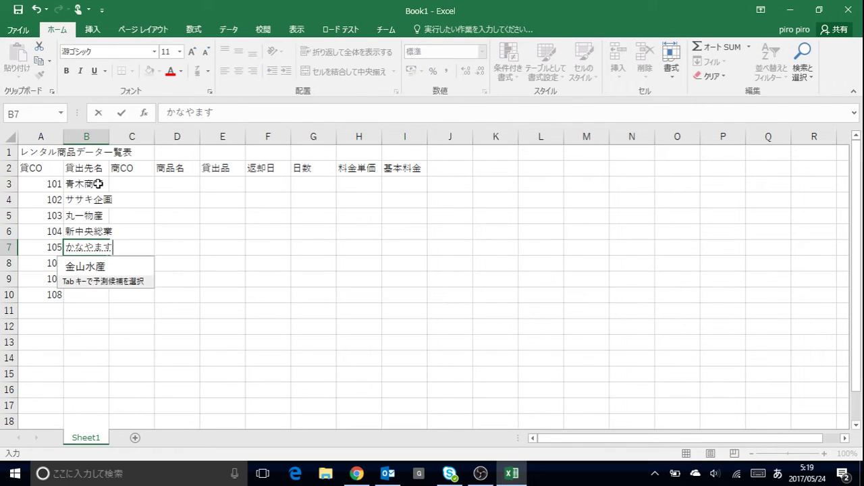
type("いさn")
key("Tab")
key("Return")
key("Return")
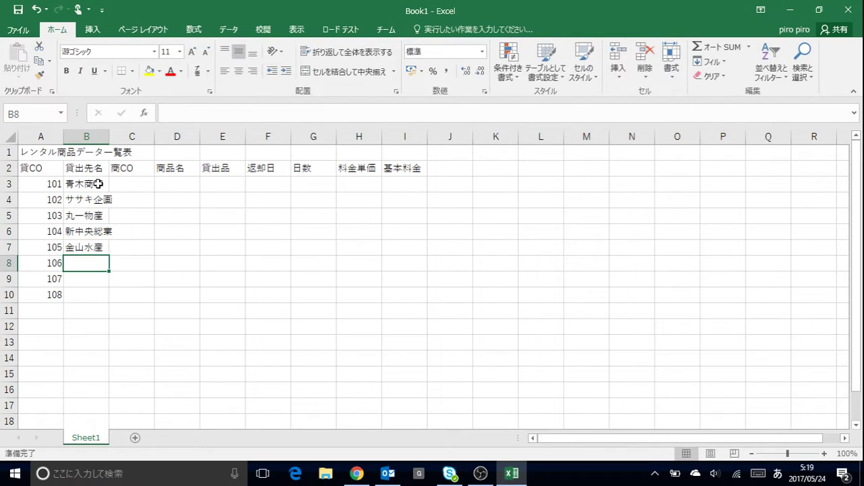
type("すみやけ")
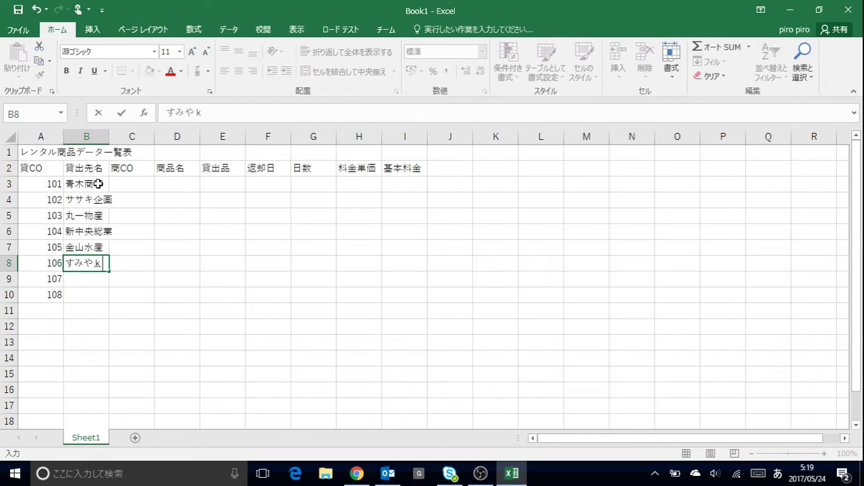
type("んせつ")
key("space")
key("Return")
key("Return")
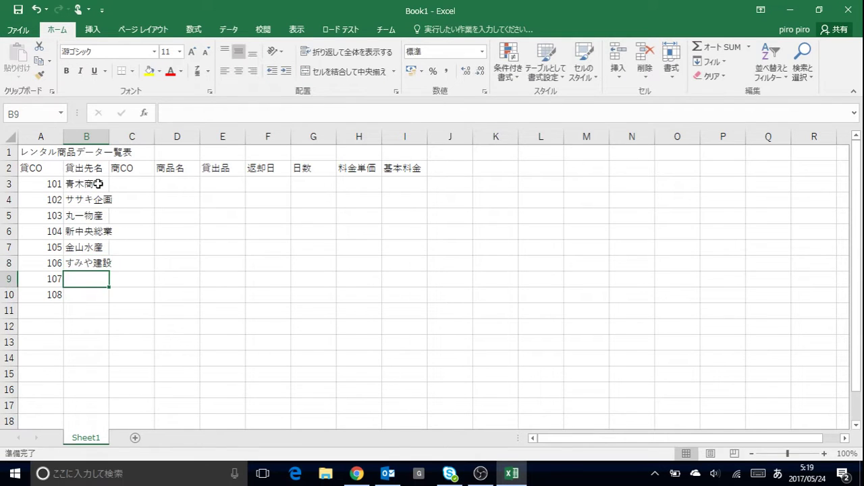
- Enter client names 早川工業 and 久保田商店 in B9:B10
type("はやか")
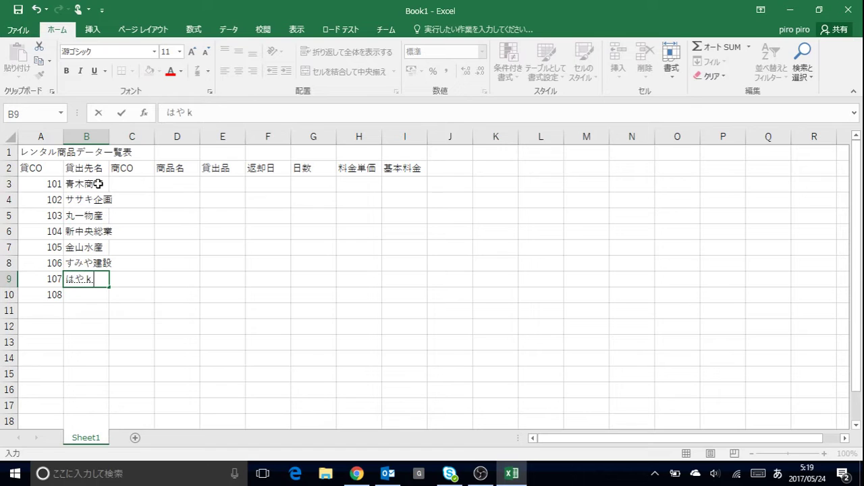
type("w")
type("わこうぎょ")
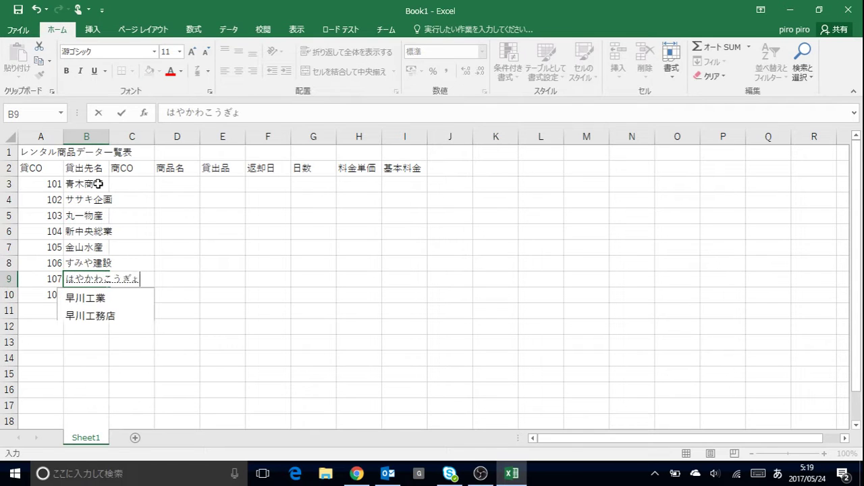
key("space")
key("Return")
key("Return")
type("くぼたしょ")
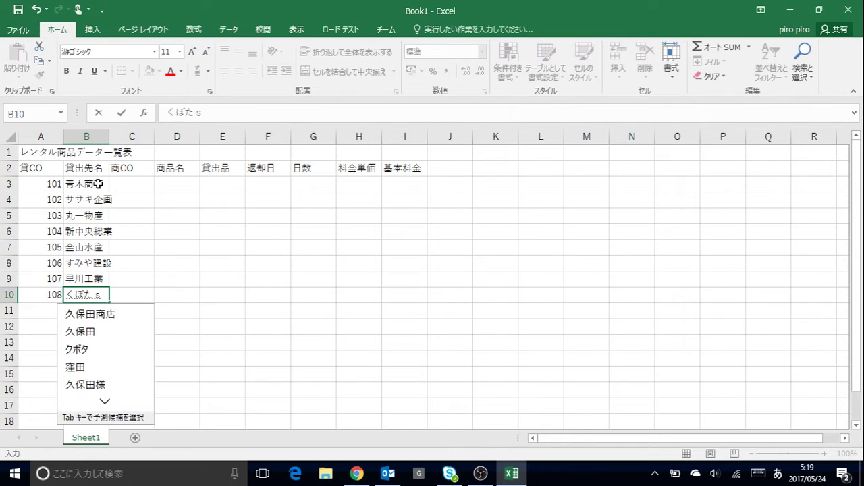
type("うてん")
key("space")
key("Return")
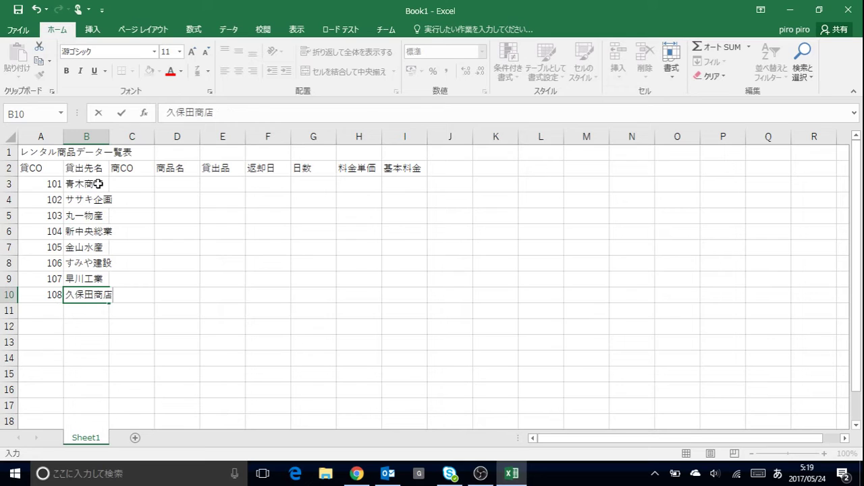
key("Right")
key("Up")
key("Up")
key("Up")
key("Up")
key("Up")
key("Up")
key("Up")
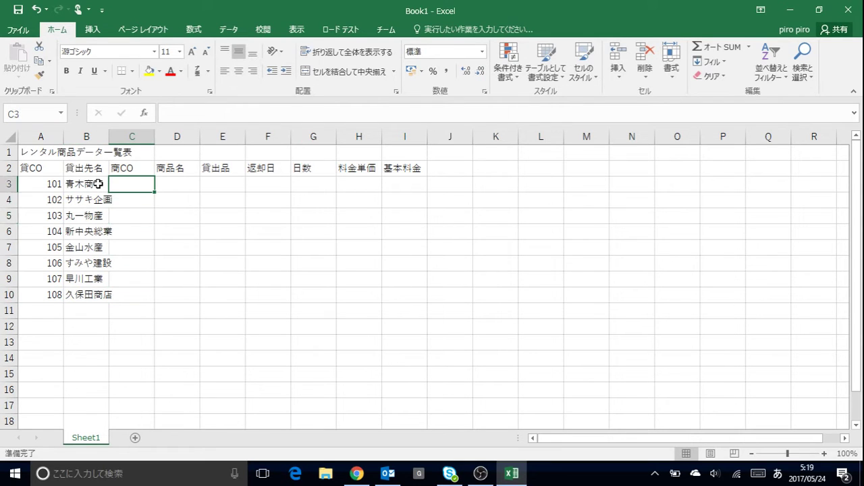
- Enter product codes 13, 11, 12, 14 in C3:C6
type("13")
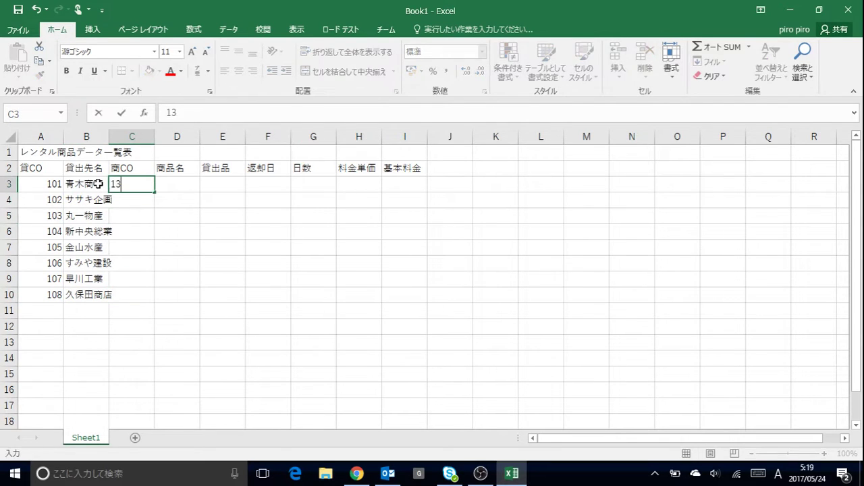
key("Return")
type("11")
key("Return")
type("12")
key("Return")
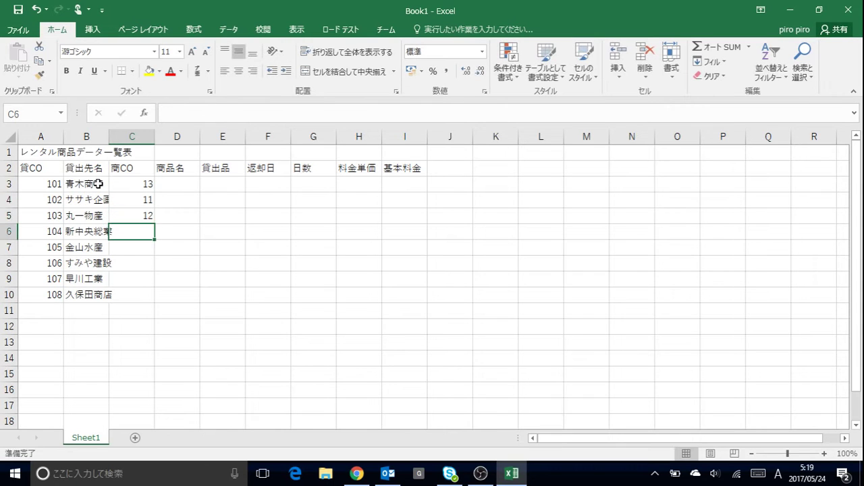
type("14")
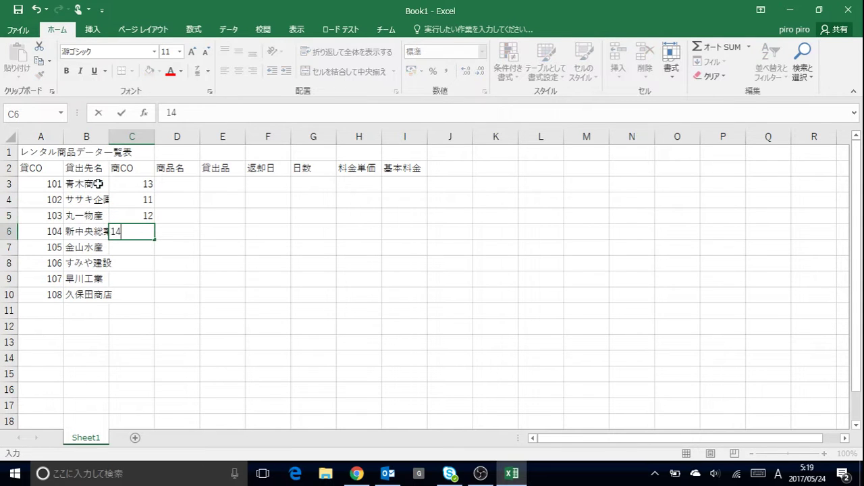
key("Return")
- Enter product codes 12, 13, 11, 14 in C7:C10
type("12")
key("Return")
type("13")
key("Return")
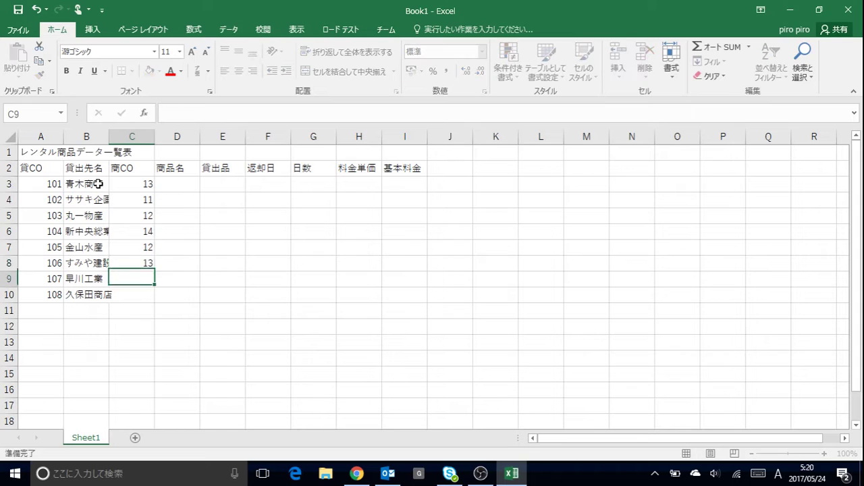
type("11")
key("Return")
type("14")
key("Return")
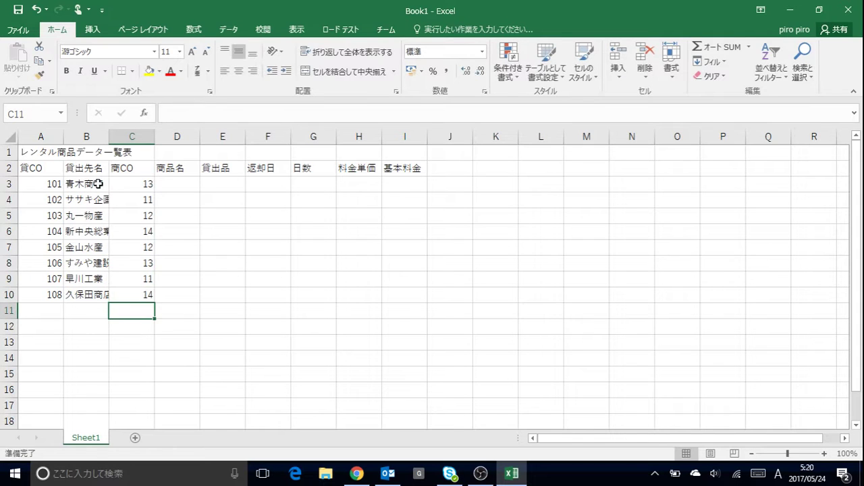
- Title the product table 商品テーブル in K1
left_click(499, 155)
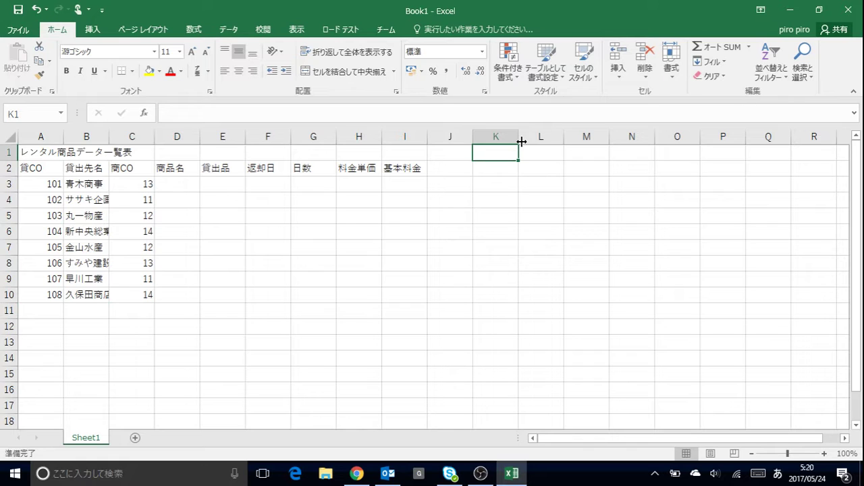
type("しょうひんて")
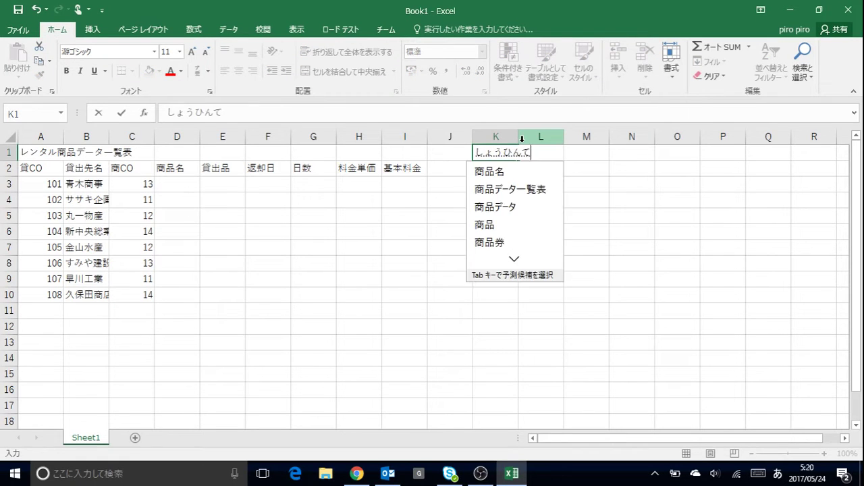
type("ーぶ")
key("Tab")
key("Return")
key("Return")
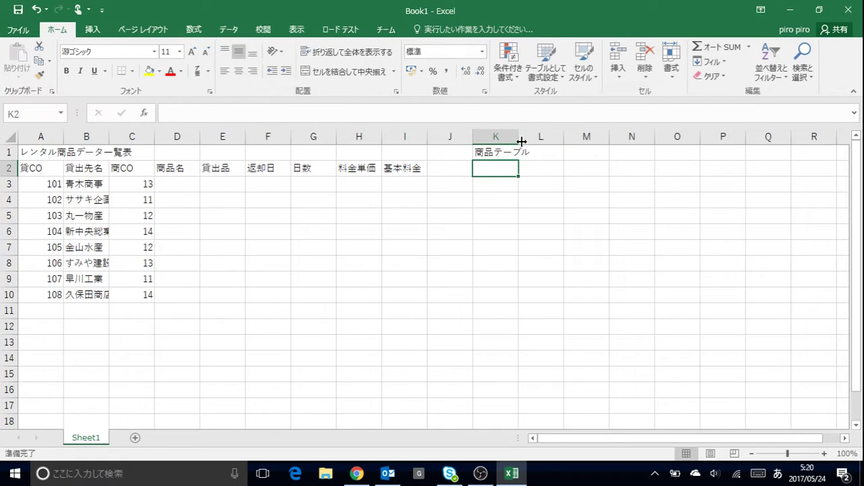
- Copy the 商CO, 商品名 and 料金単価 headings into K2:M2
left_click_drag(128, 168, 162, 170)
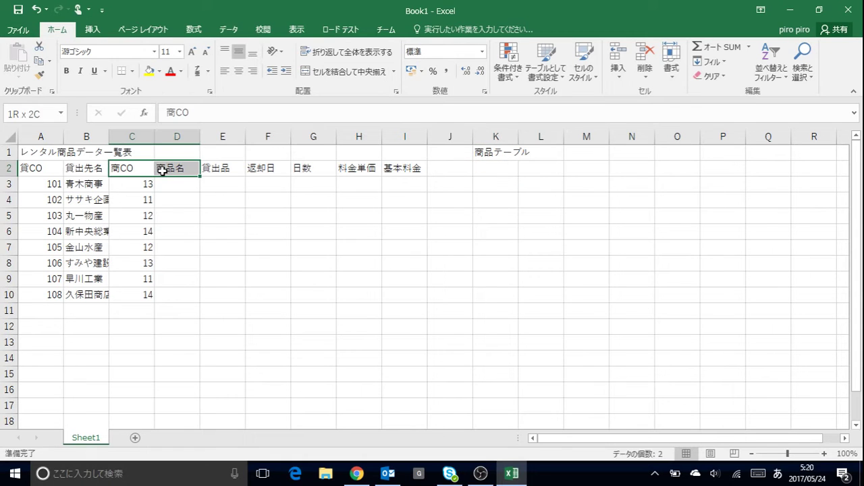
key("ctrl+c")
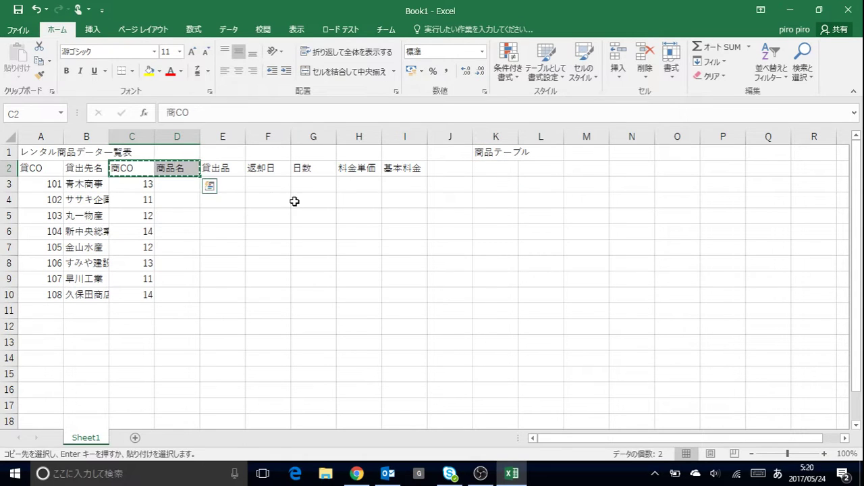
left_click(499, 168)
key("ctrl+v")
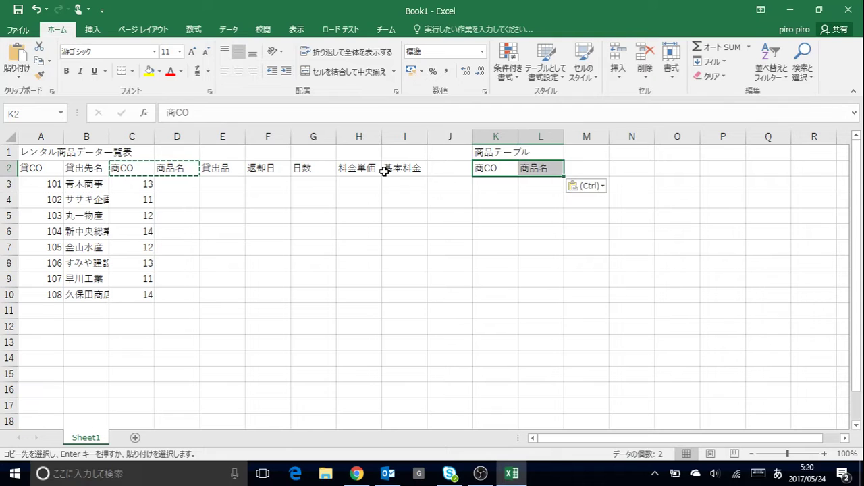
left_click(368, 168)
key("ctrl+c")
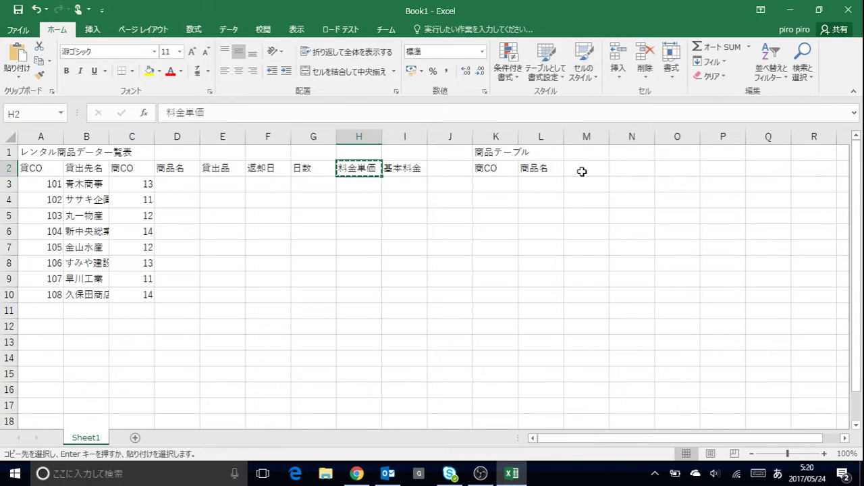
left_click(581, 169)
key("ctrl+v")
- Fill product codes 11 through 14 into K3:K6 as a series
left_click(512, 181)
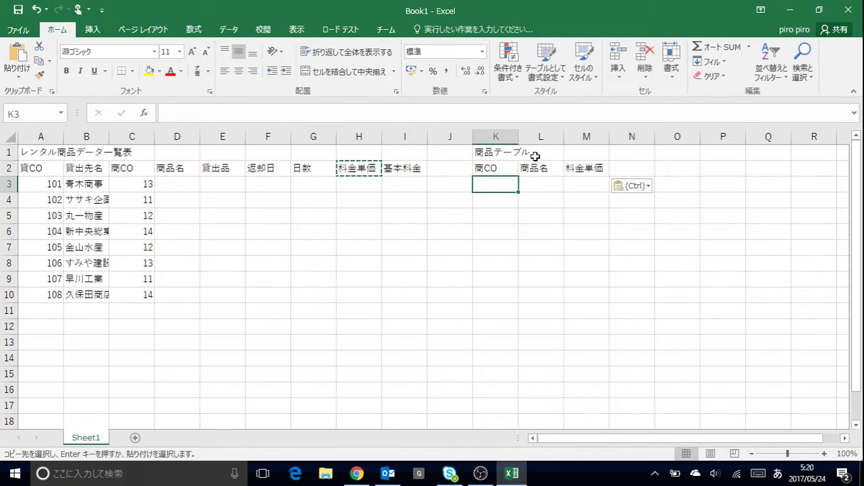
type("11")
key("Return")
type("12")
key("Return")
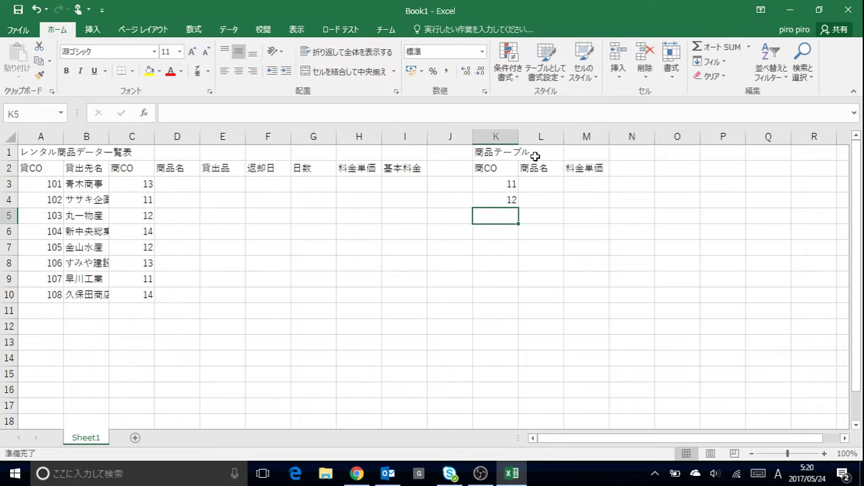
left_click_drag(509, 183, 520, 237)
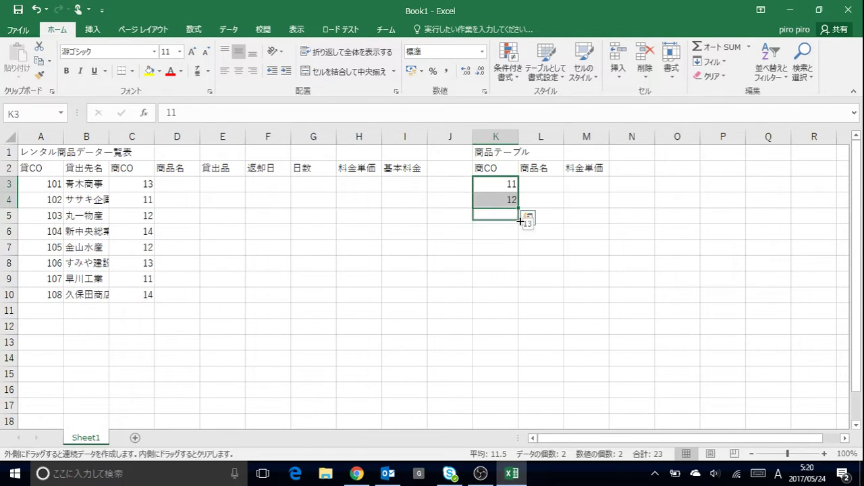
left_click(558, 180)
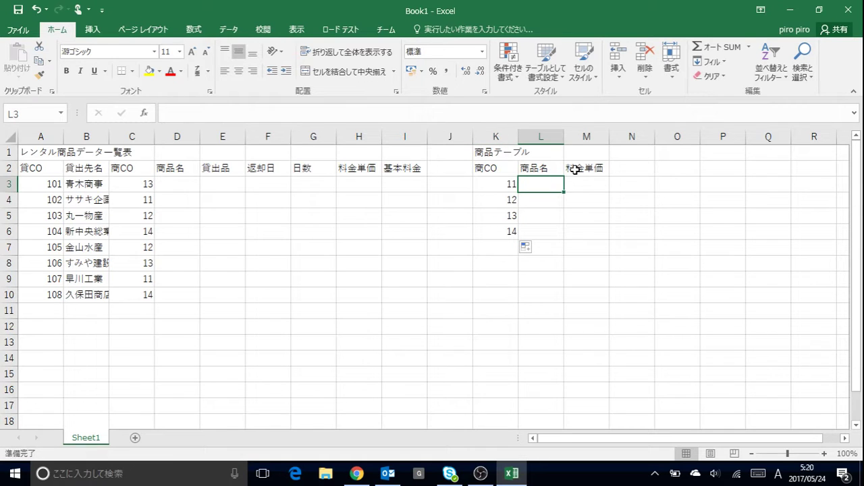
- Switch the IME to hiragana and enter E商品 in L3
type("E")
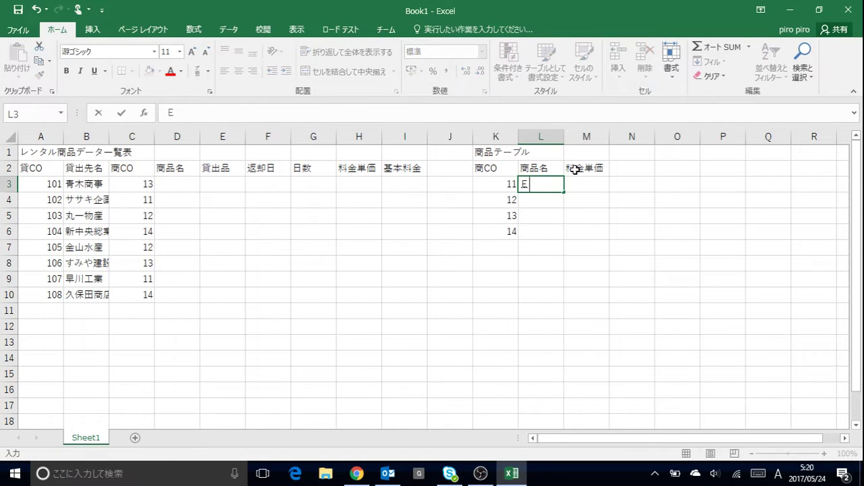
key("BackSpace")
right_click(778, 478)
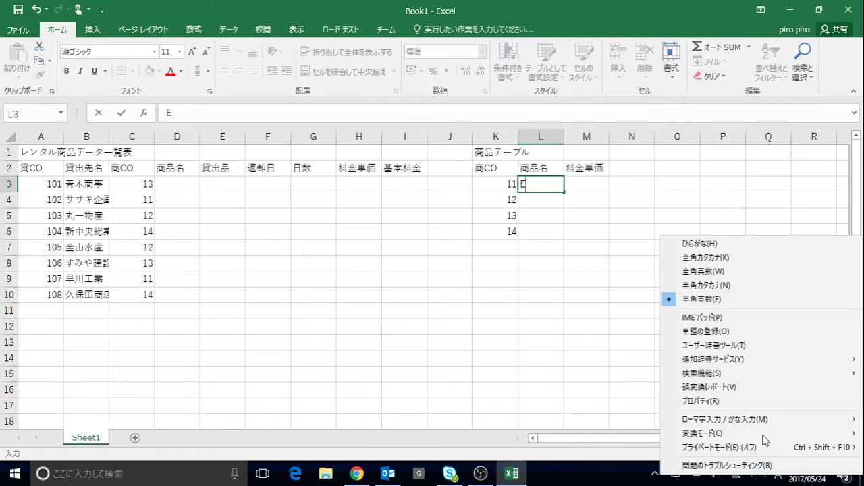
left_click(719, 248)
type("shouhin")
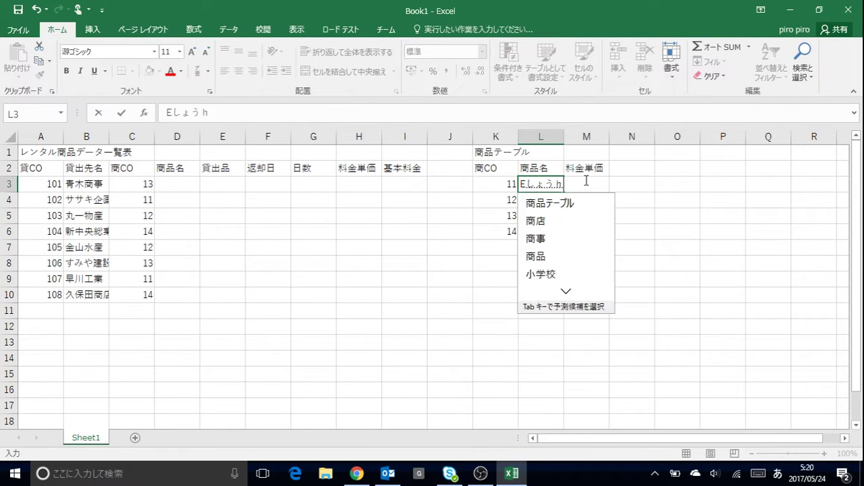
key("space")
key("Return")
key("Return")
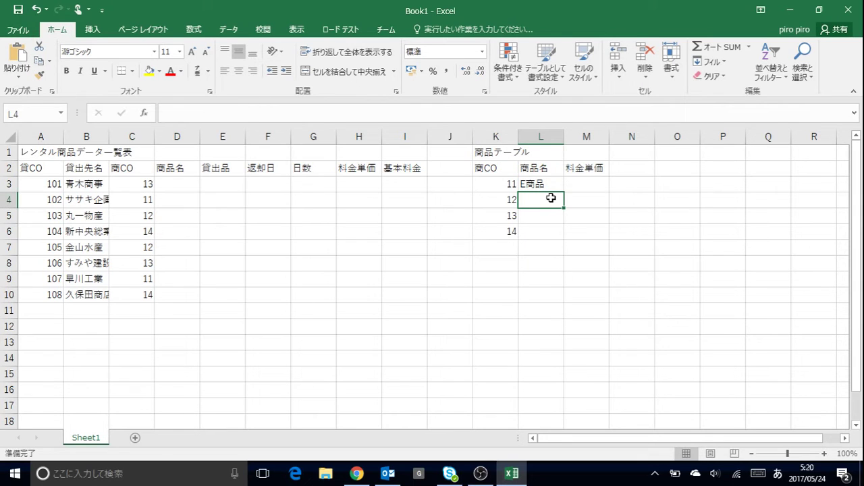
- Copy E商品 down to L6 and change L4 to F商品
left_click(553, 188)
left_click_drag(559, 192, 561, 241)
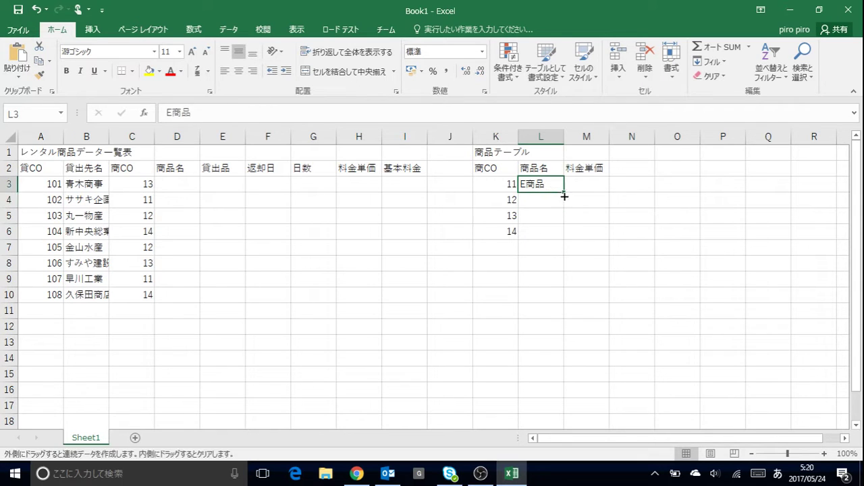
double_click(526, 198)
double_click(526, 197)
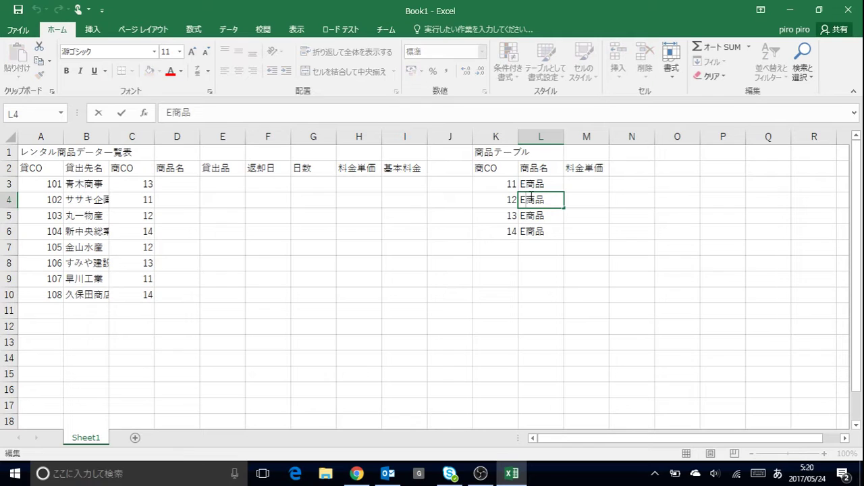
key("BackSpace")
type("F")
key("Return")
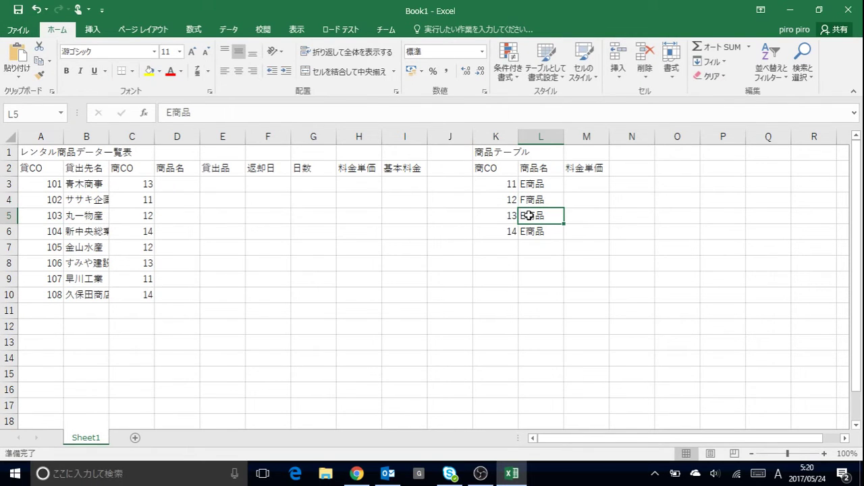
- Change L5 to G商品 and L6 to H商品
double_click(526, 215)
key("BackSpace")
type("G")
key("Return")
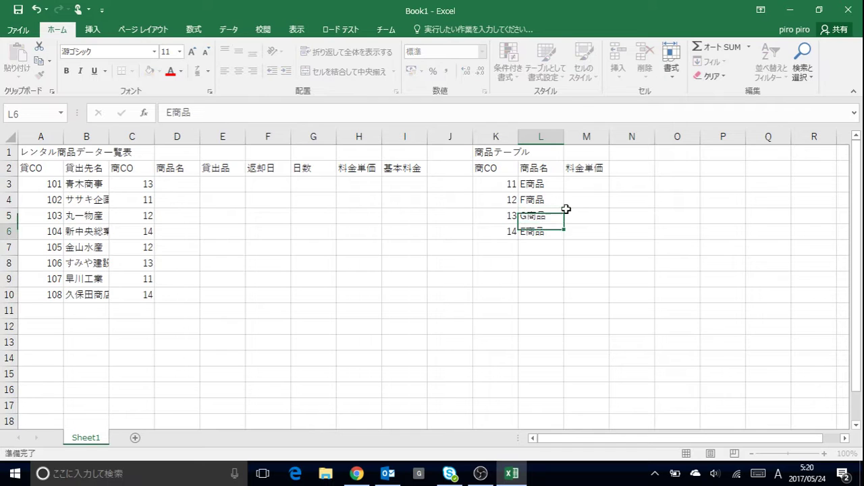
double_click(524, 232)
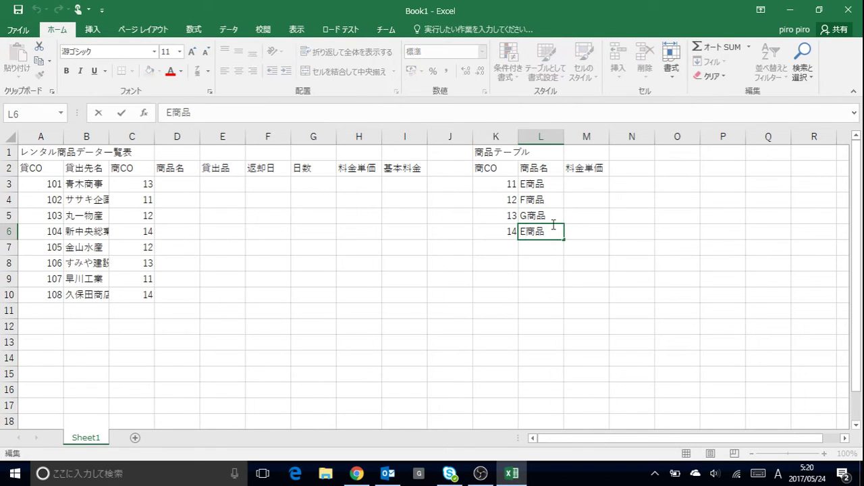
key("BackSpace")
type("H")
key("Return")
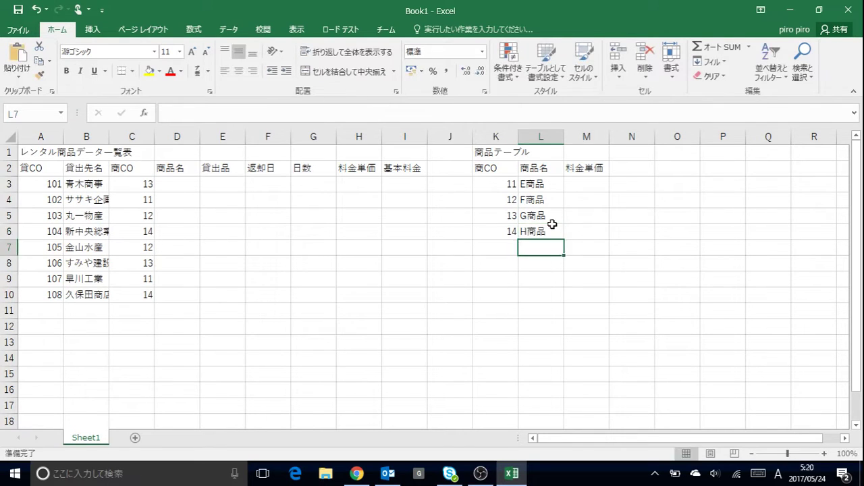
left_click(588, 181)
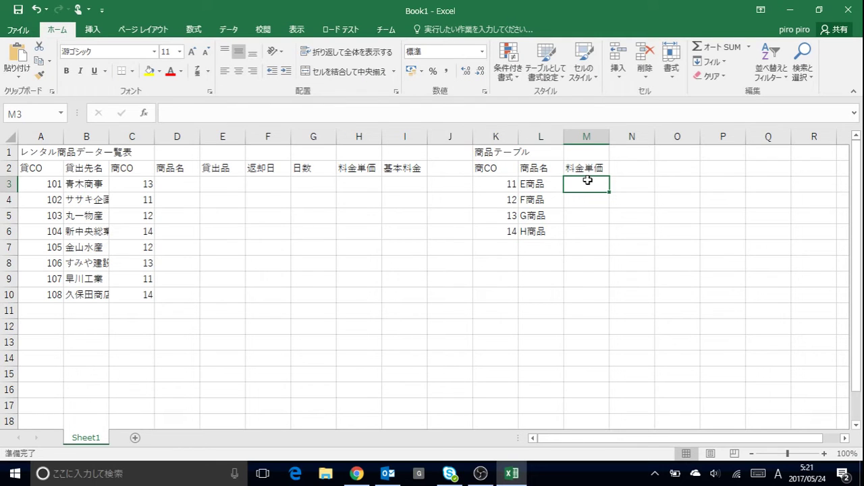
- Enter rates 18365, 20790, 20985 and 18890 in M3:M6
type("18365")
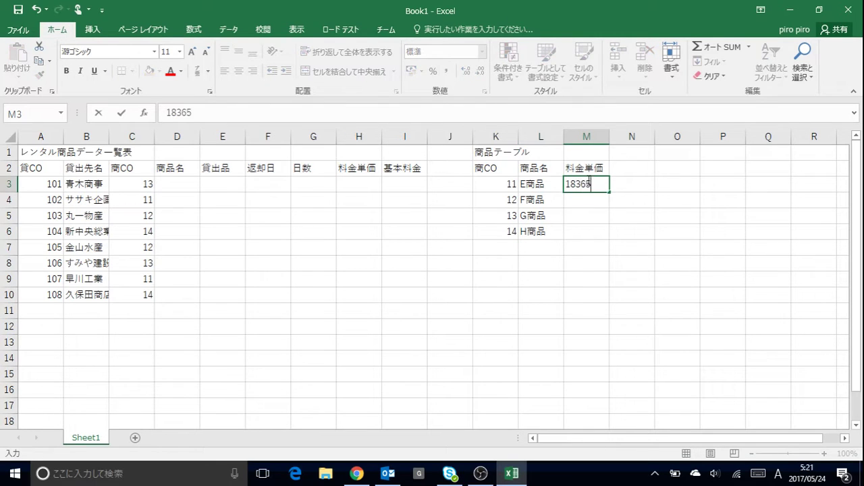
key("Return")
type("2")
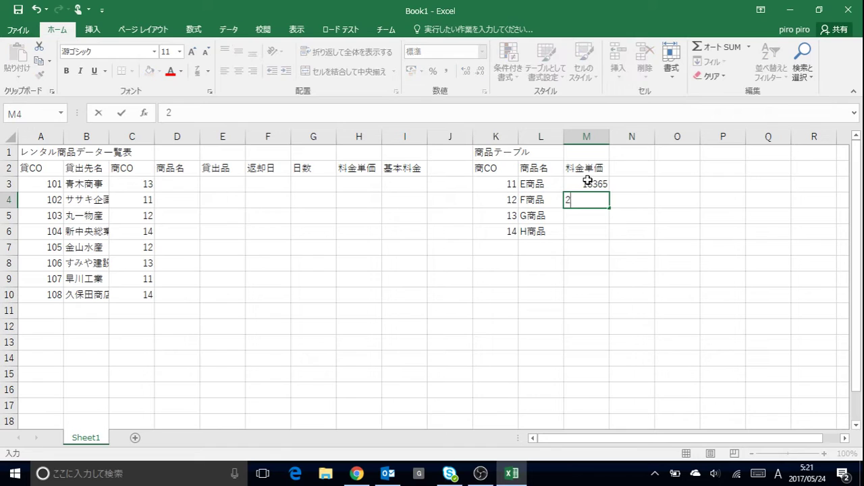
type("0790")
key("Return")
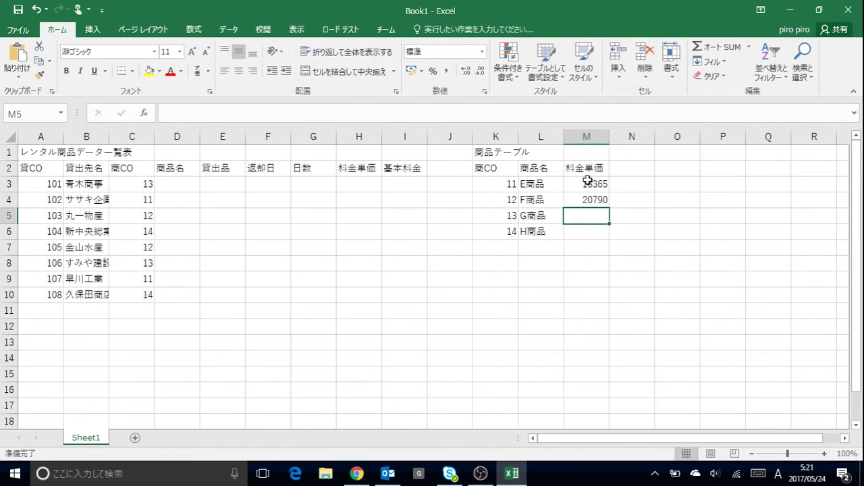
type("20985")
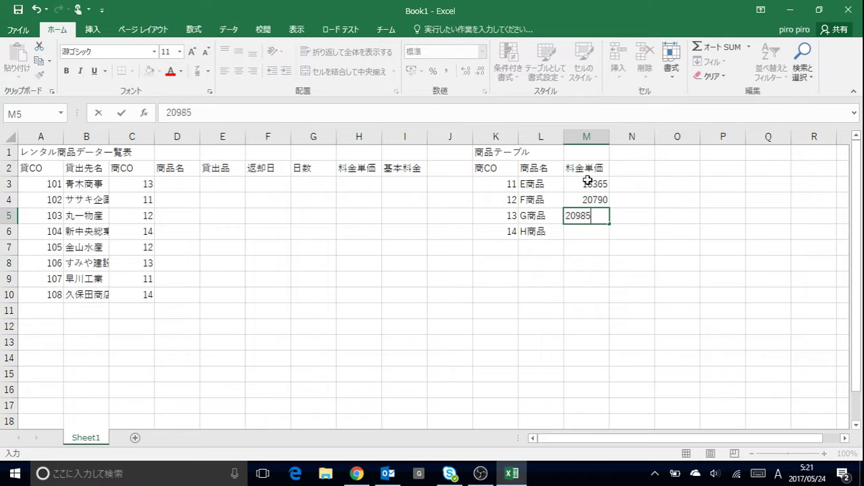
key("Return")
type("1")
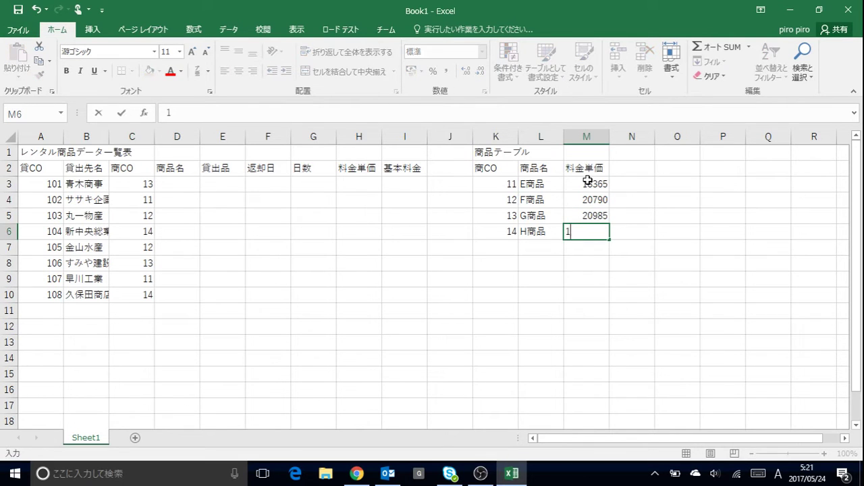
type("8890")
key("Return")
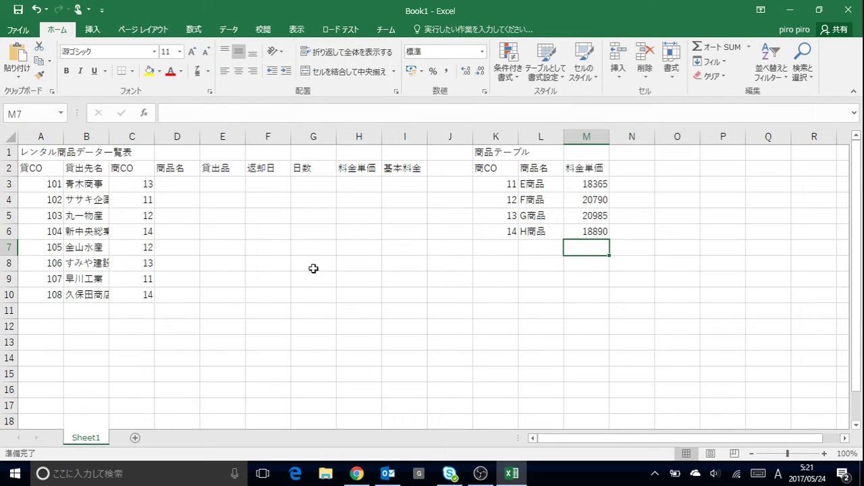
left_click(188, 183)
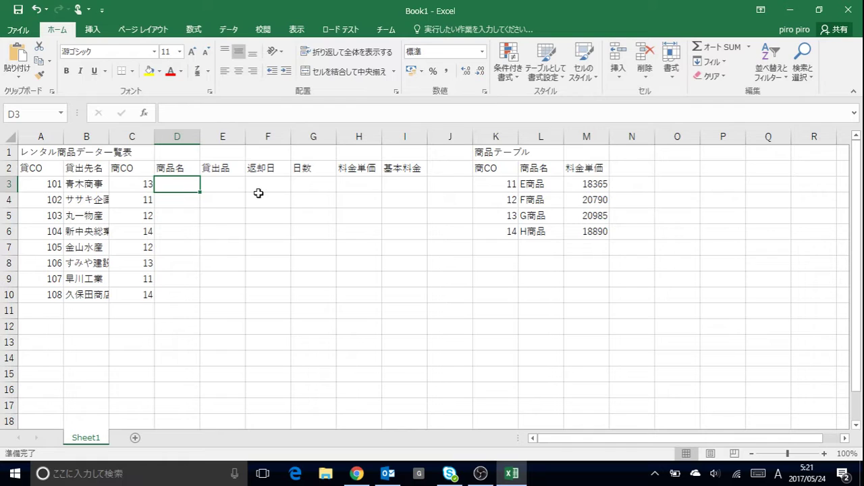
- Enter a VLOOKUP in D3 on C3 against the absolute table $K$2:$M$6 with exact match
type("=vl")
key("Tab")
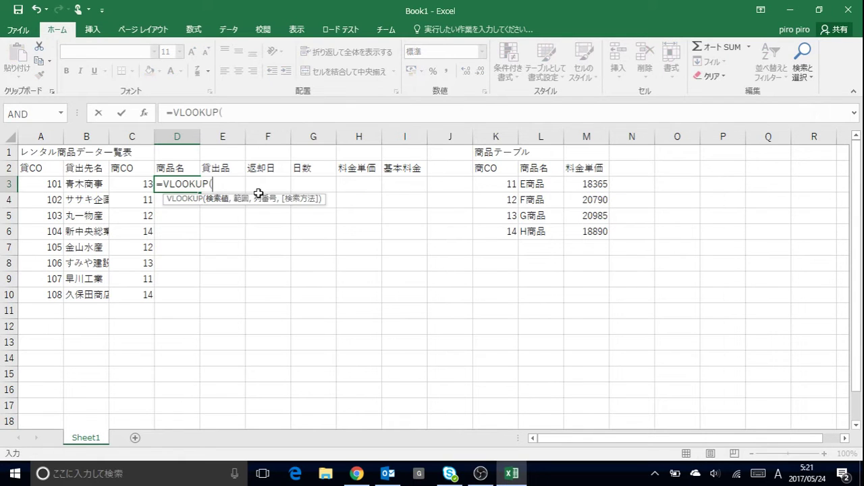
left_click(138, 185)
type(",")
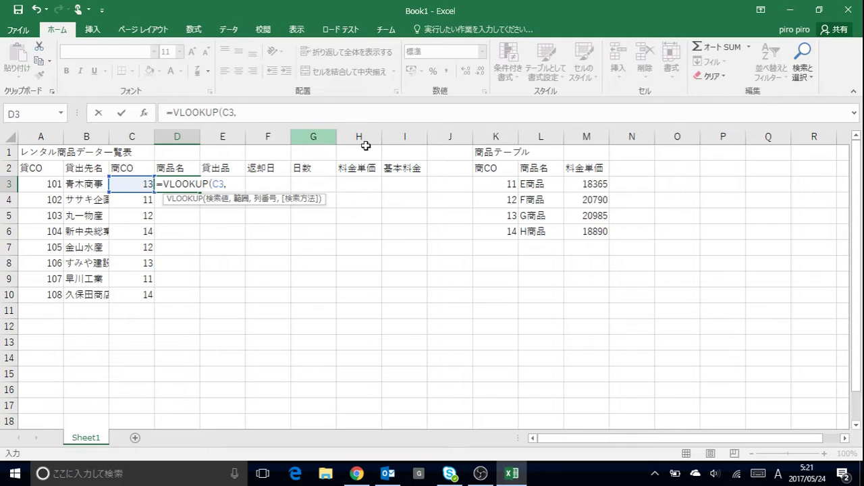
left_click_drag(576, 194, 582, 226)
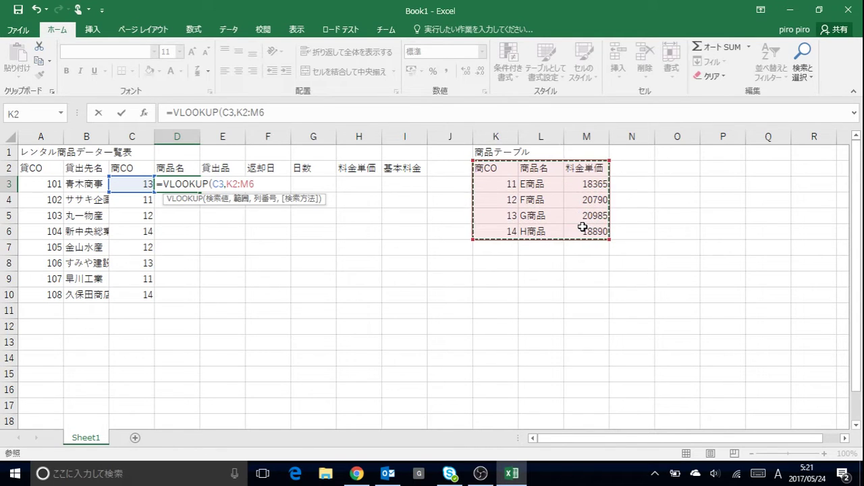
key("F4")
type("$M$6,3")
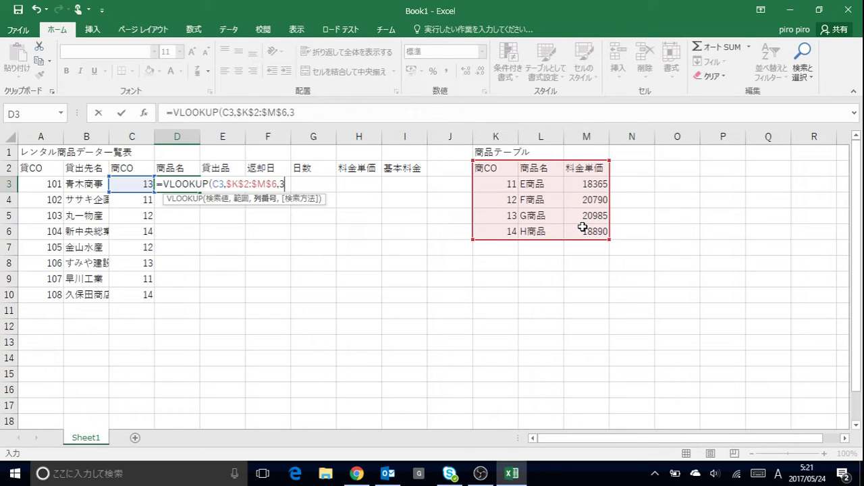
type(",")
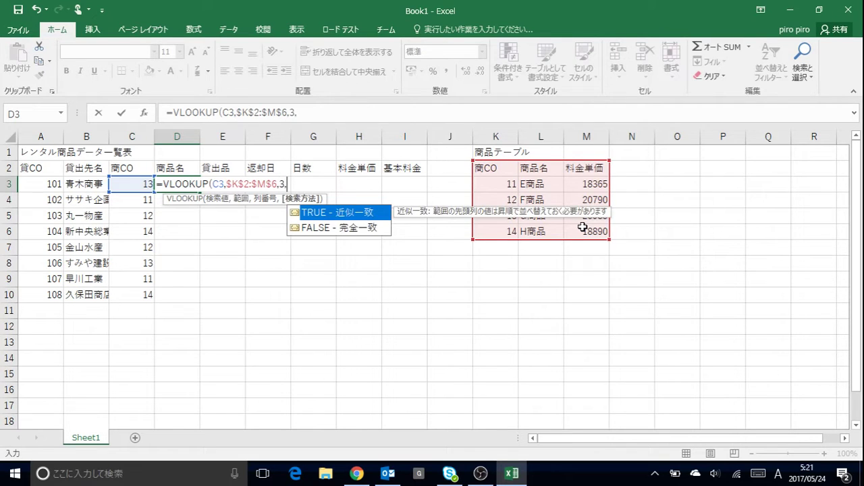
type(")")
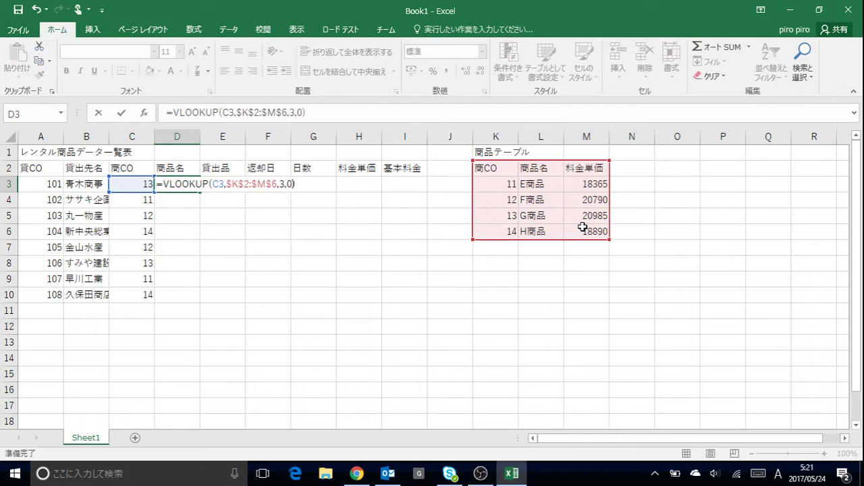
key("Return")
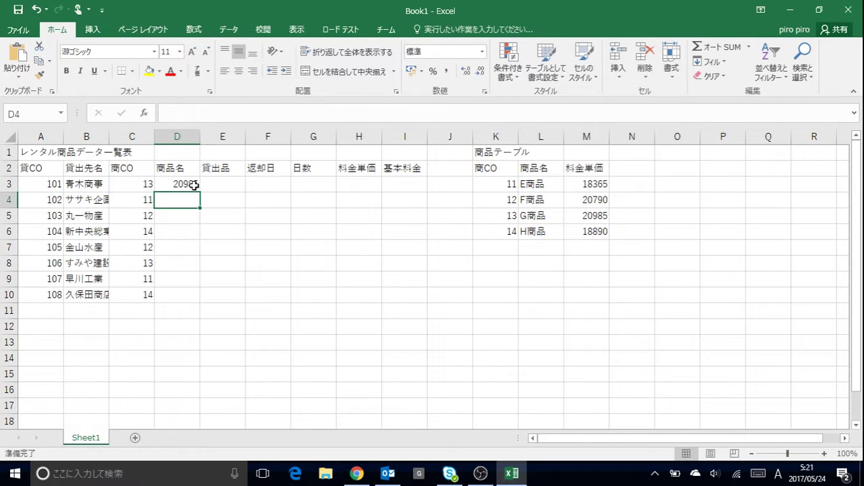
- Correct D3's column index to 2 so it shows G商品, then fill it down to D10
left_click(192, 185)
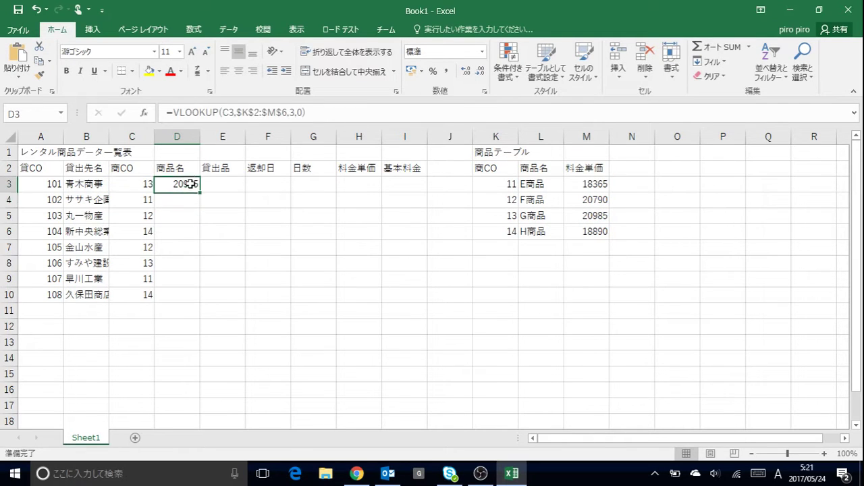
left_click(291, 113)
key("BackSpace")
type("2")
key("Return")
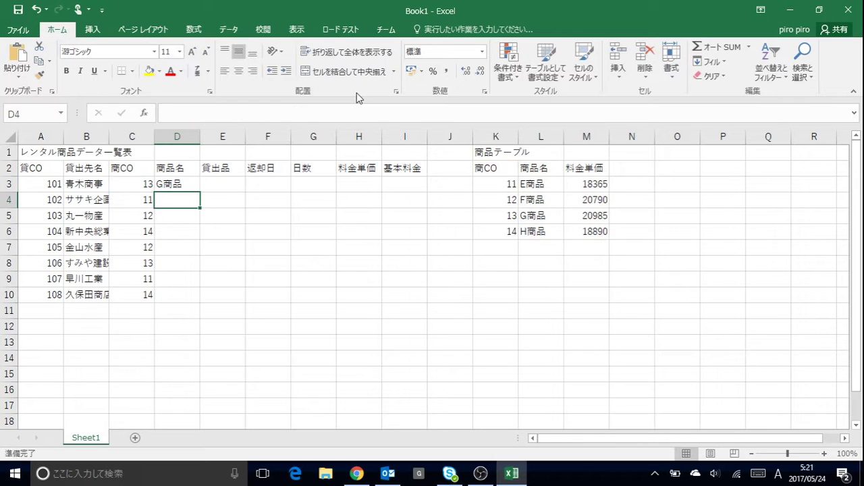
left_click(184, 183)
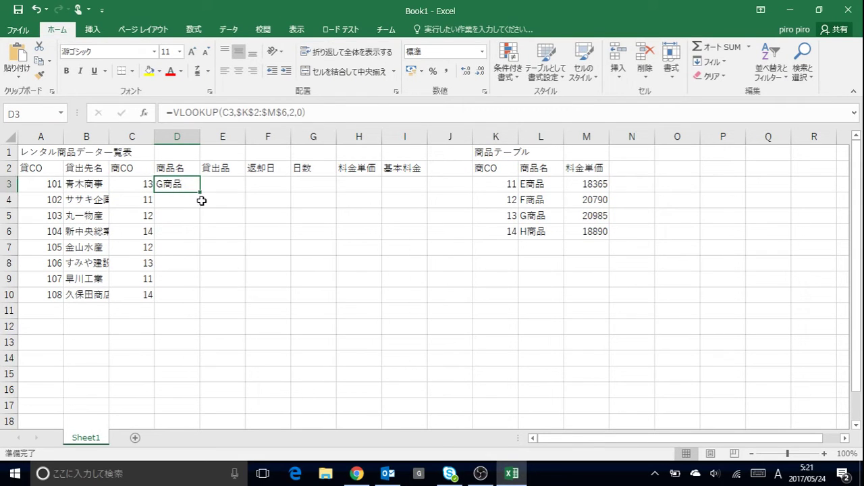
left_click_drag(200, 197, 201, 297)
left_click(239, 187)
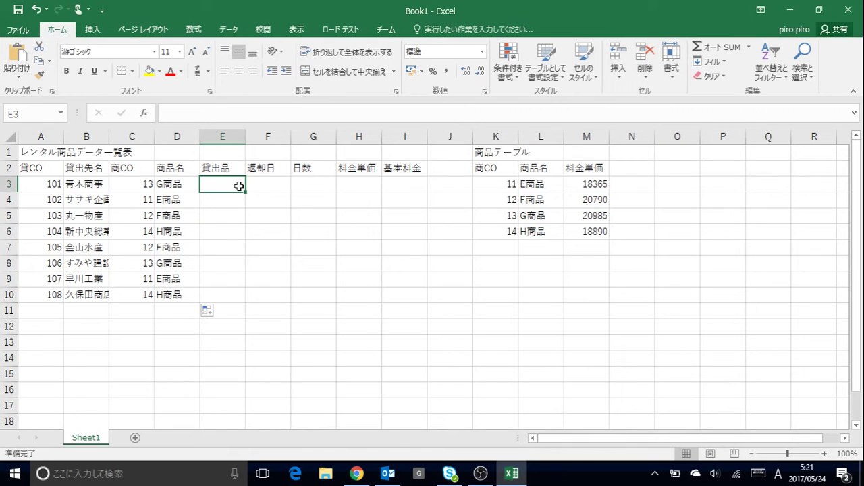
- Switch to half-width input and enter rental dates 1/6, 1/7, 1/12, 1/13 in E3:E6
type("1")
key("BackSpace")
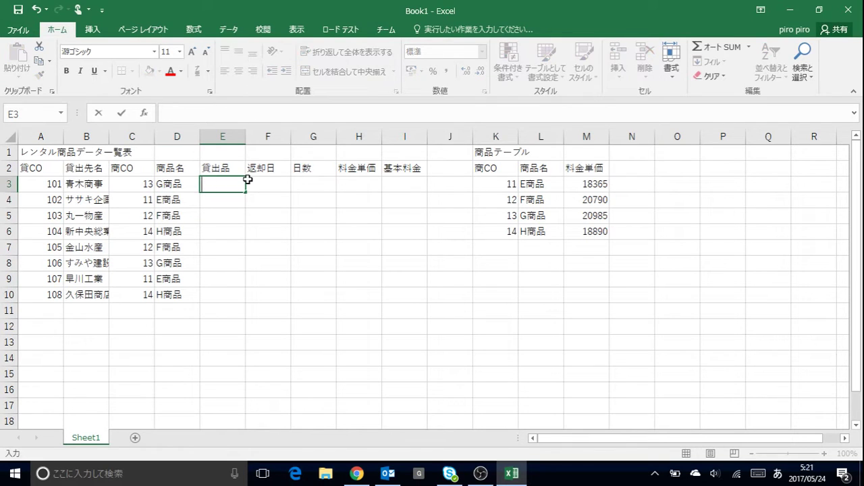
type("1/6")
key("Return")
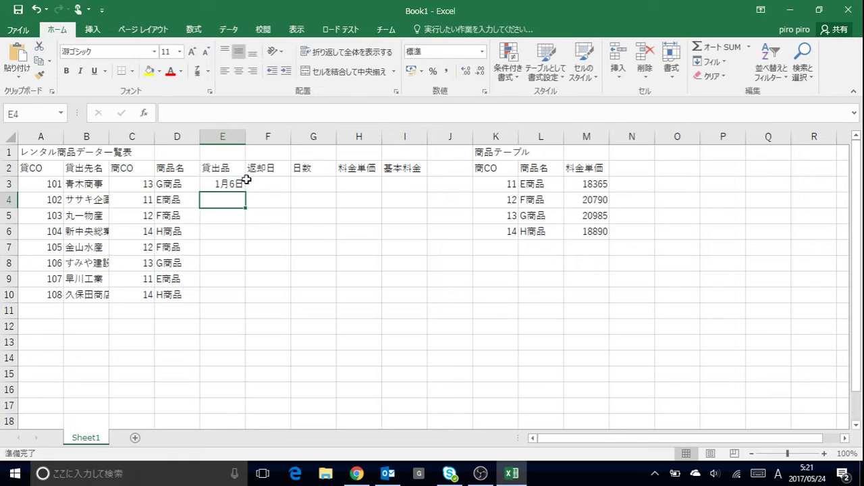
type("1/7")
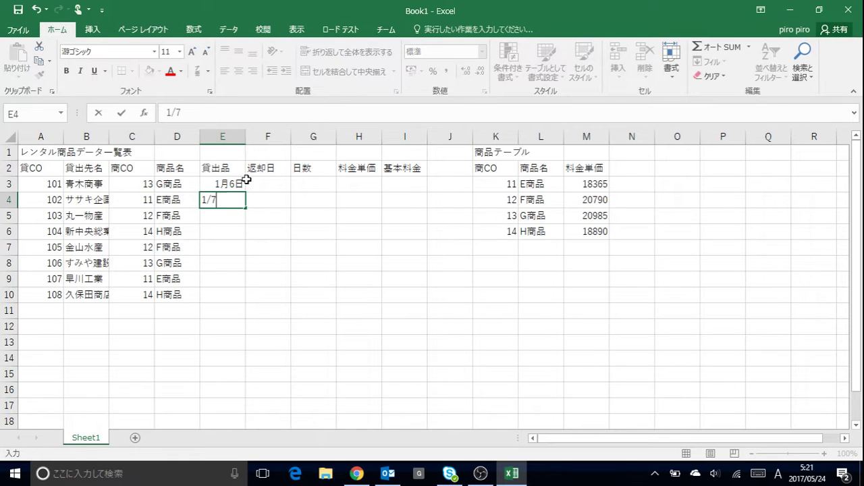
key("Return")
type("1/12")
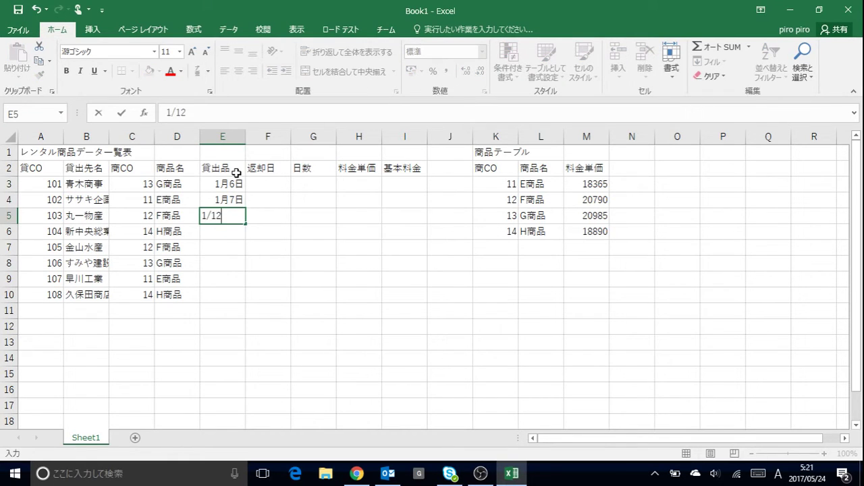
key("Return")
type("1/1")
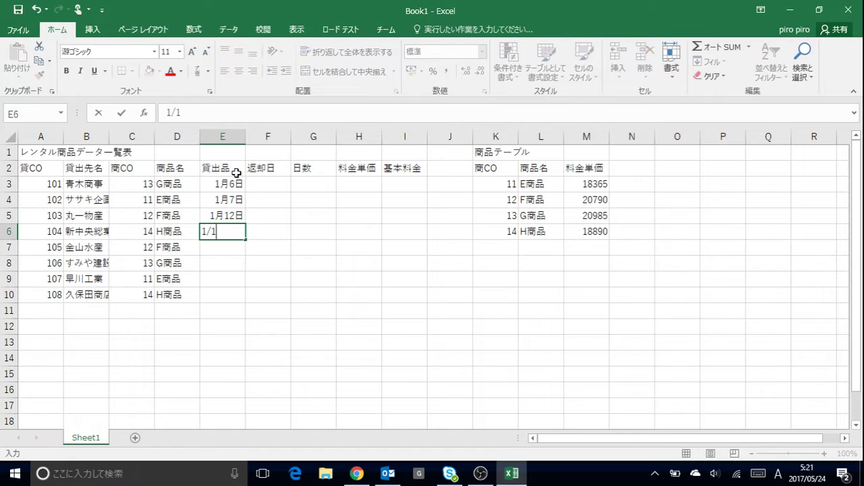
type("3")
key("Return")
- Enter rental dates 1/16, 1/17, 1/21 and 1/24 in E7:E10
type("1/16")
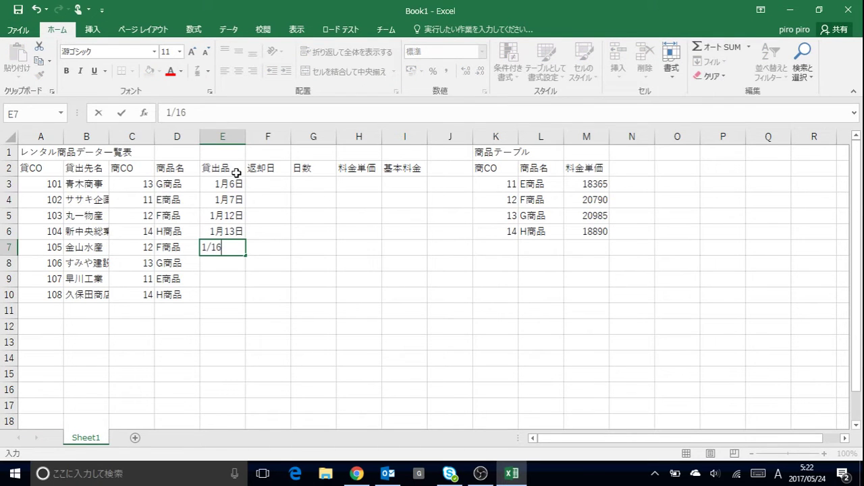
key("Return")
type("1/17")
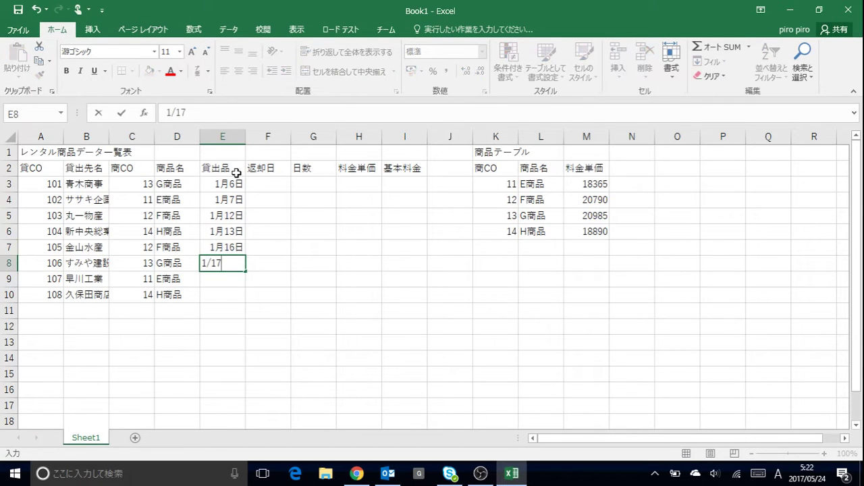
key("Return")
type("1月17日")
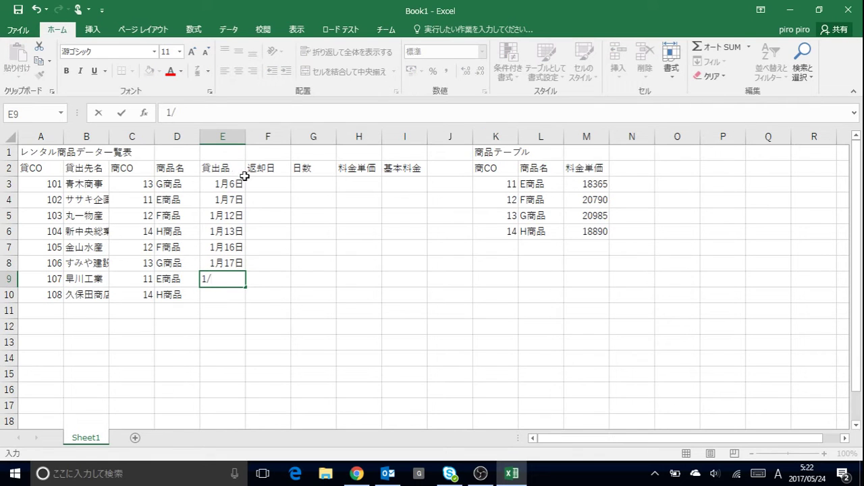
type("21")
key("Return")
type("1/")
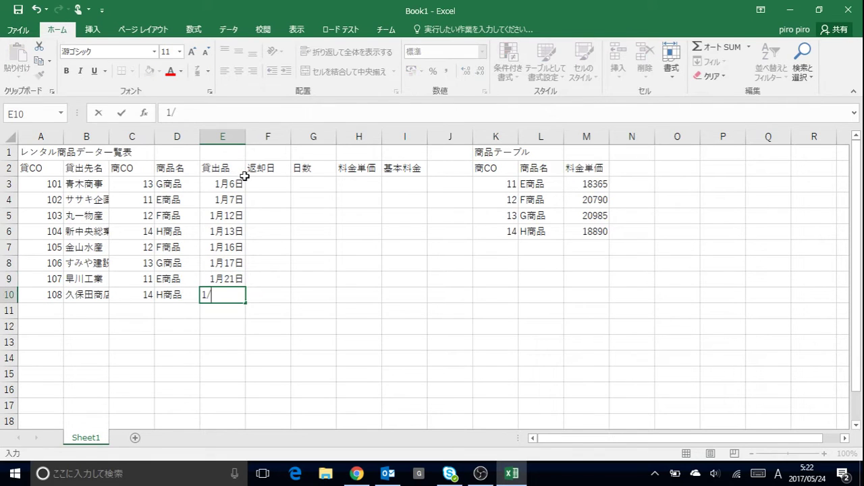
type("24")
key("Return")
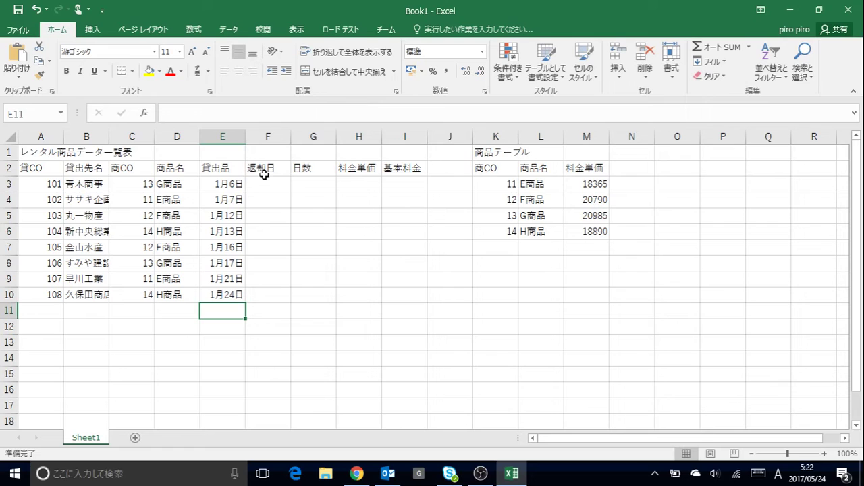
left_click(264, 183)
- Enter return dates 1/14, 1/17, 1/18 and 1/22 in F3:F6
type("1/")
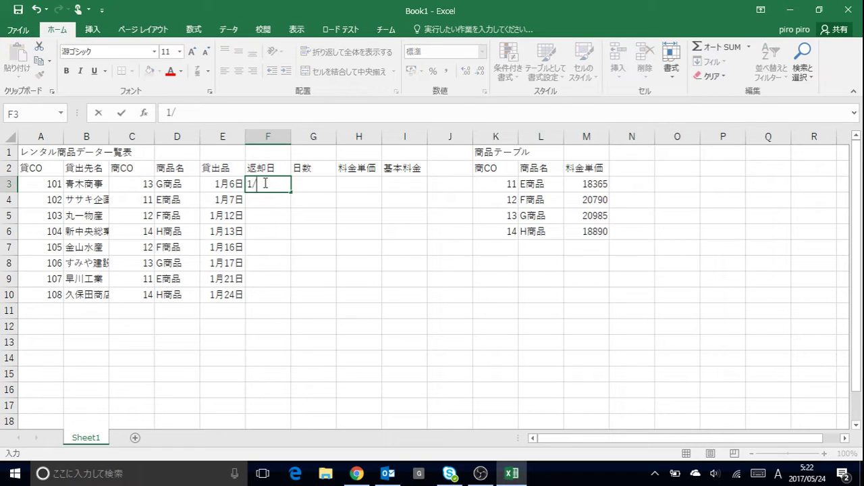
type("14")
key("Return")
type("1/1")
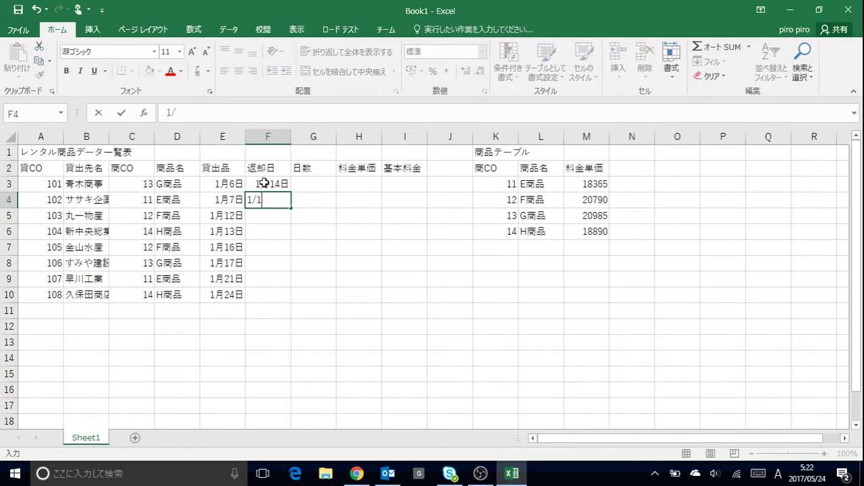
type("7")
key("Return")
type("1/")
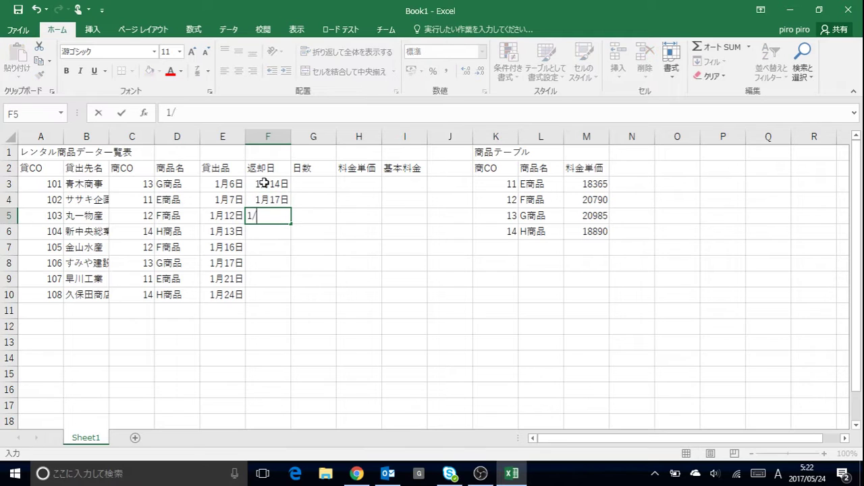
type("18")
key("Return")
type("1/22")
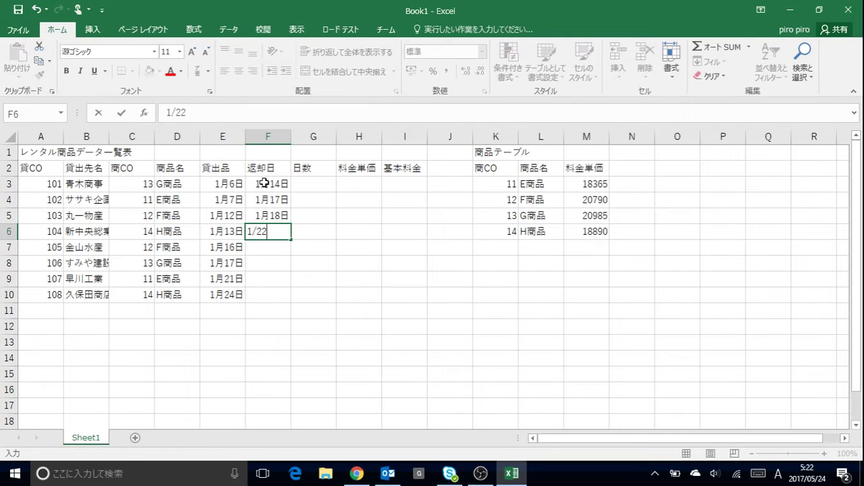
key("Return")
- Enter return dates 1/21, 1/28, 1/29 and 1/30 in F7:F10
type("1/21")
key("Return")
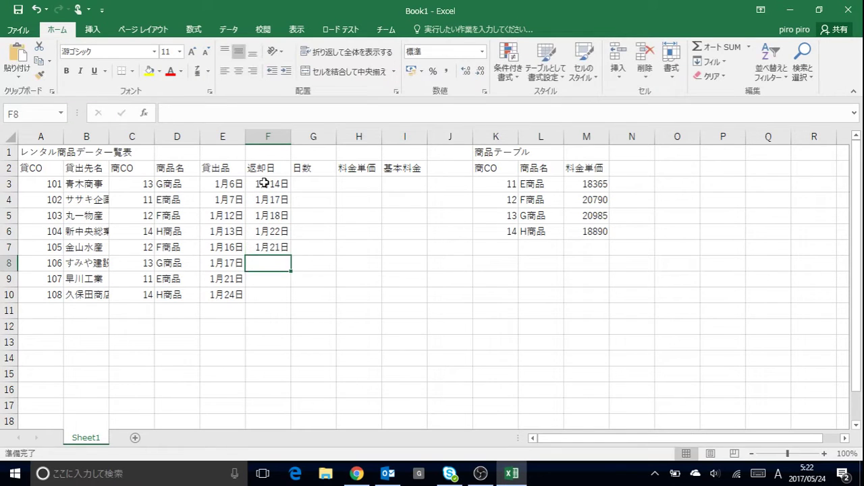
type("1/28")
key("Return")
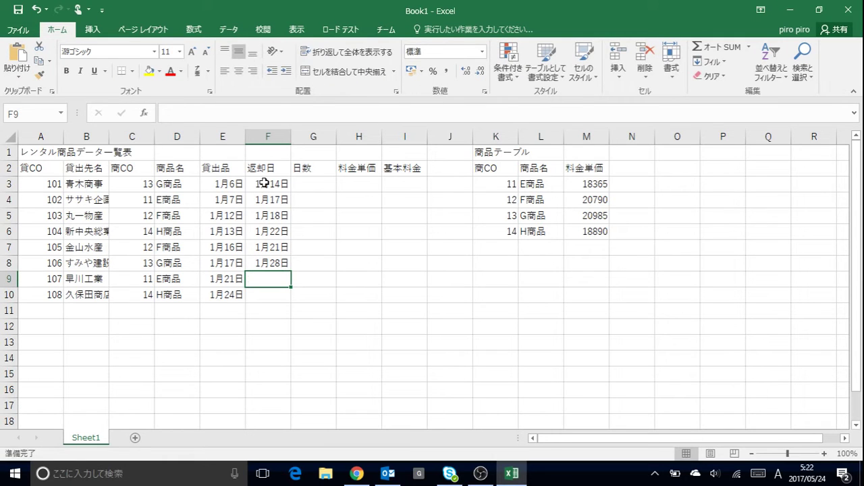
type("1/29")
key("Return")
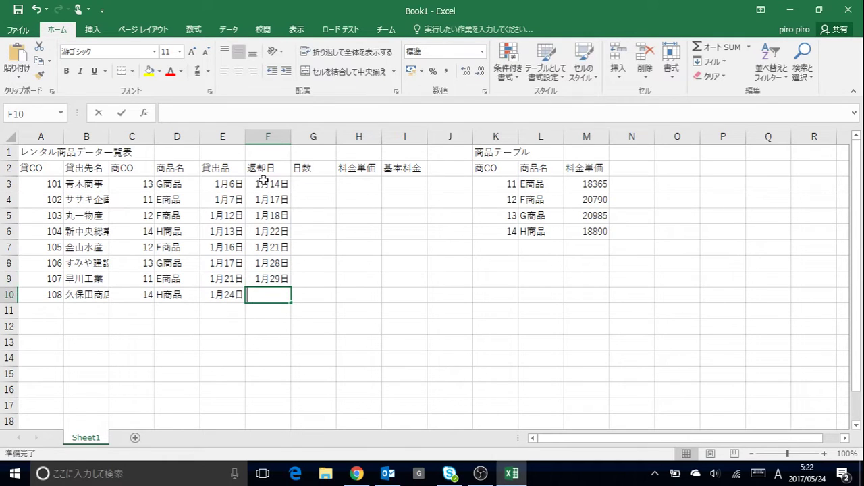
type("1/30")
key("Return")
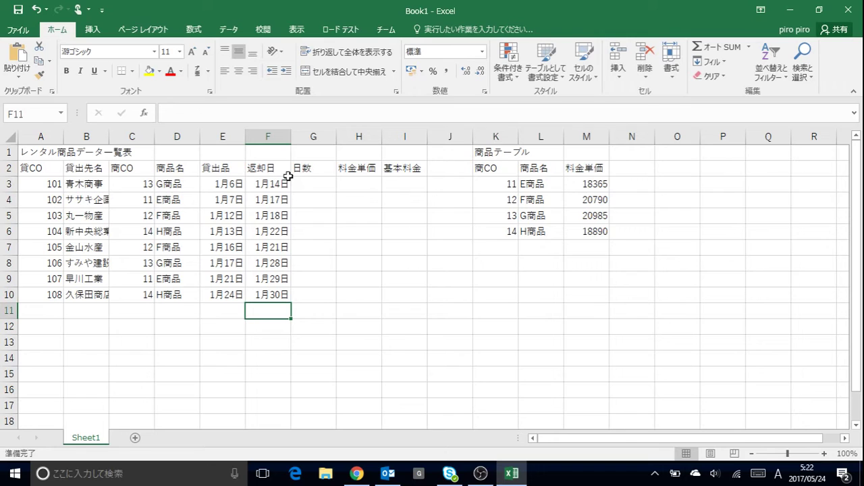
left_click(310, 190)
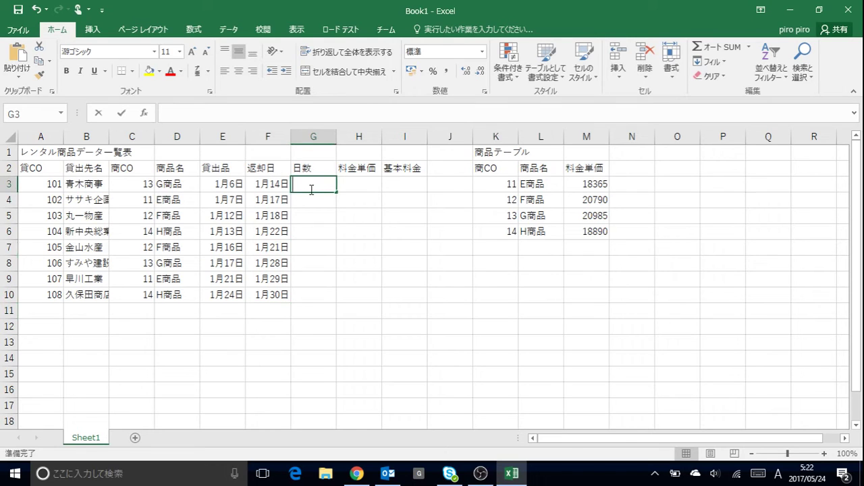
- Enter the days formula =F3-E3+1 in G3
type("=")
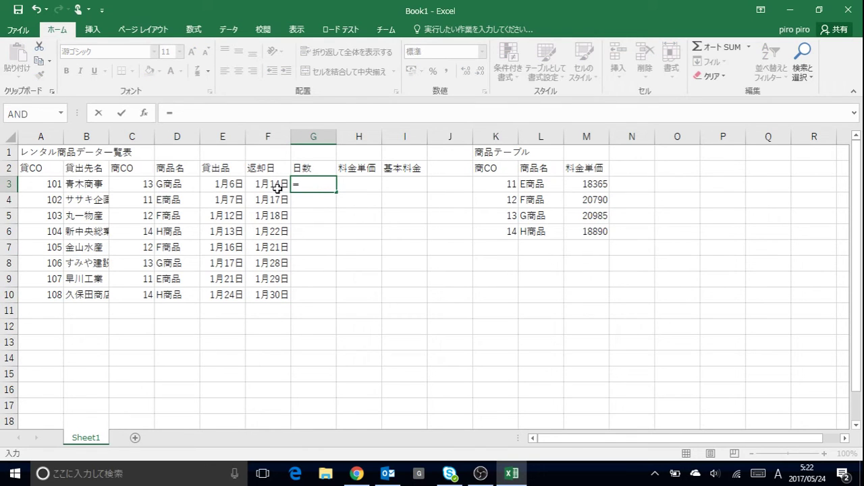
left_click(283, 187)
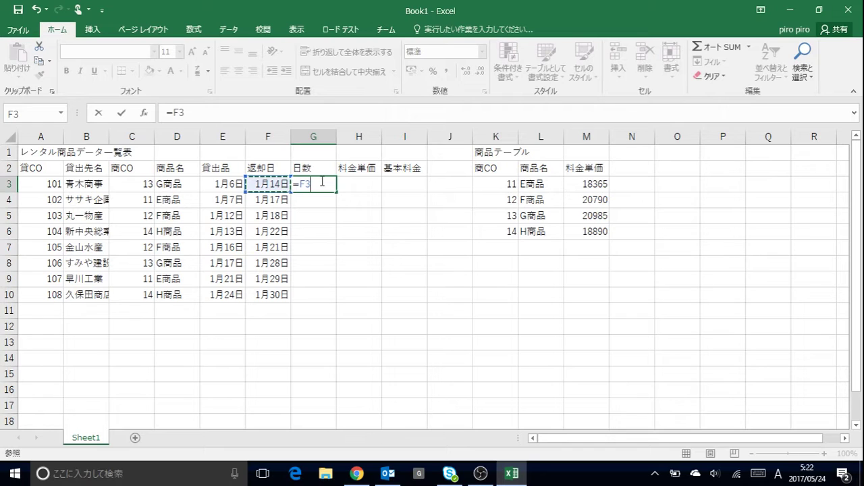
type("-")
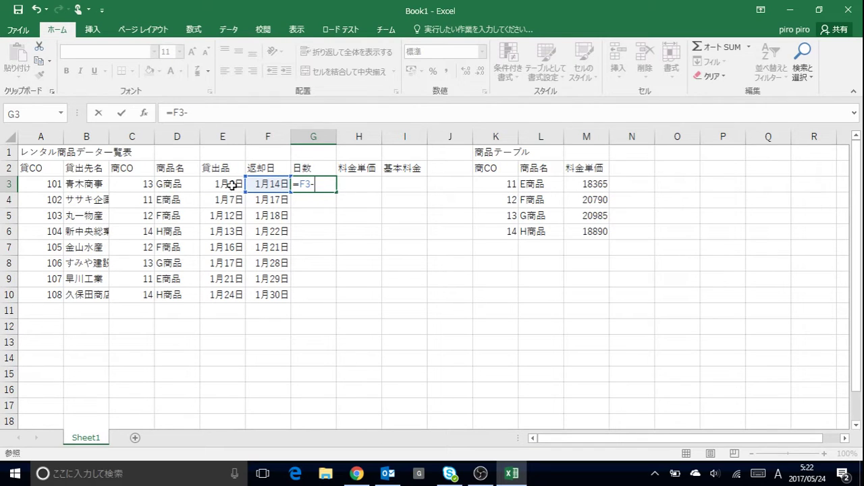
left_click(232, 185)
type("*")
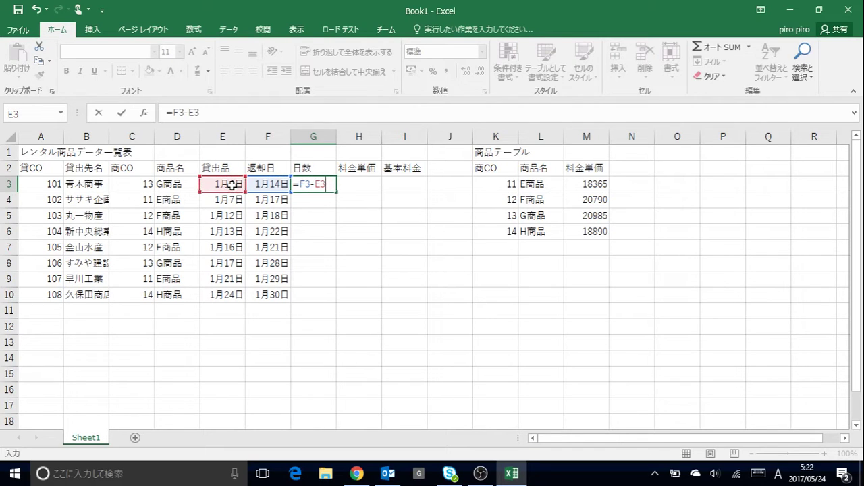
key("Return")
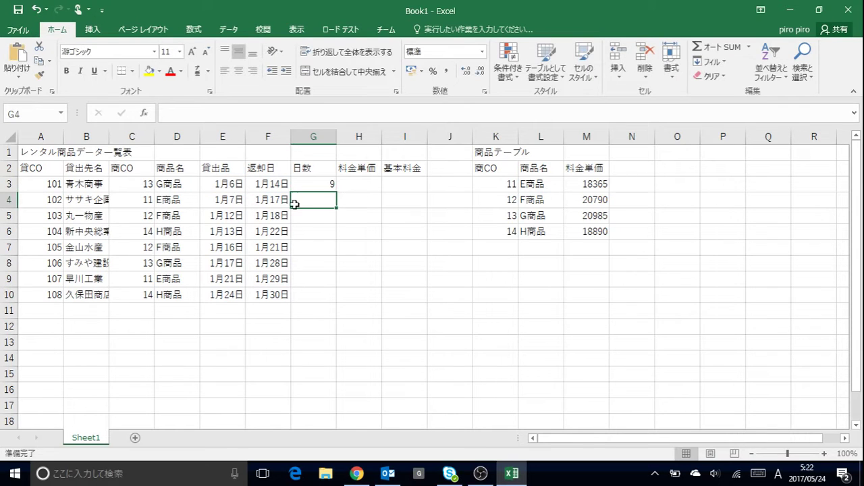
- Fill G3's days formula down to G10 and select the date range E3:F10
left_click(328, 183)
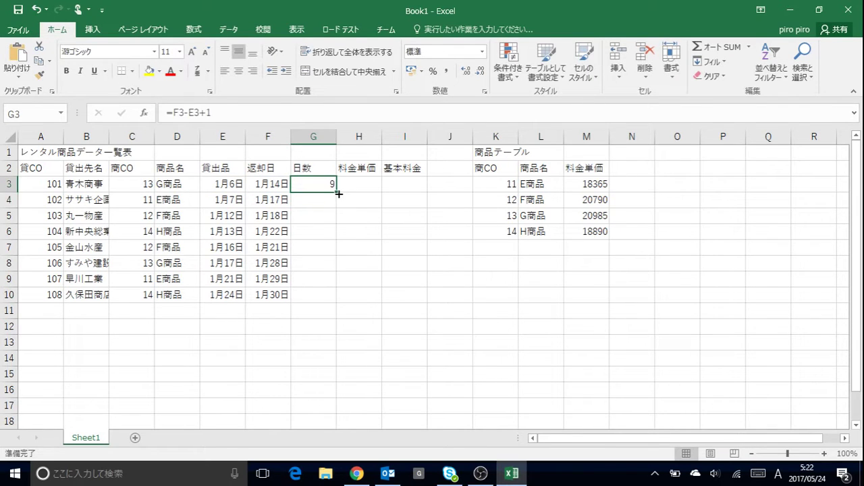
left_click_drag(338, 193, 339, 297)
left_click(234, 185)
left_click_drag(234, 184, 274, 296)
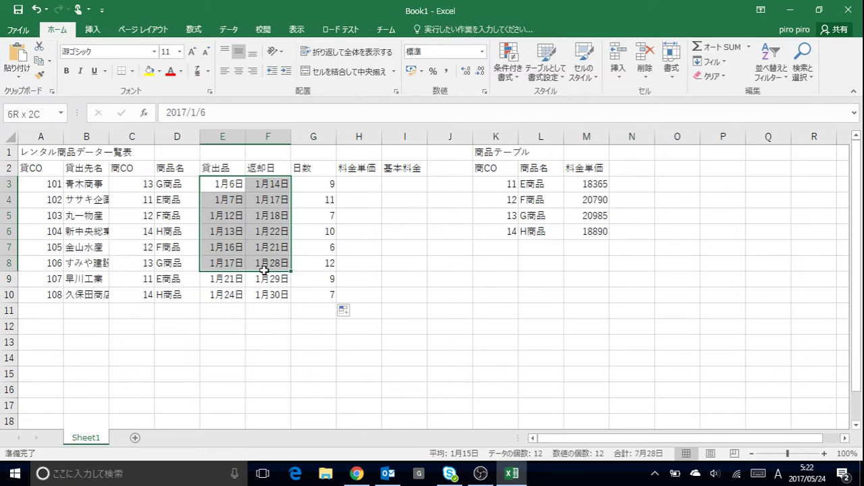
- Format E3:F10 with the 3/14 month/day date type so dates read like 1/6
left_click(484, 91)
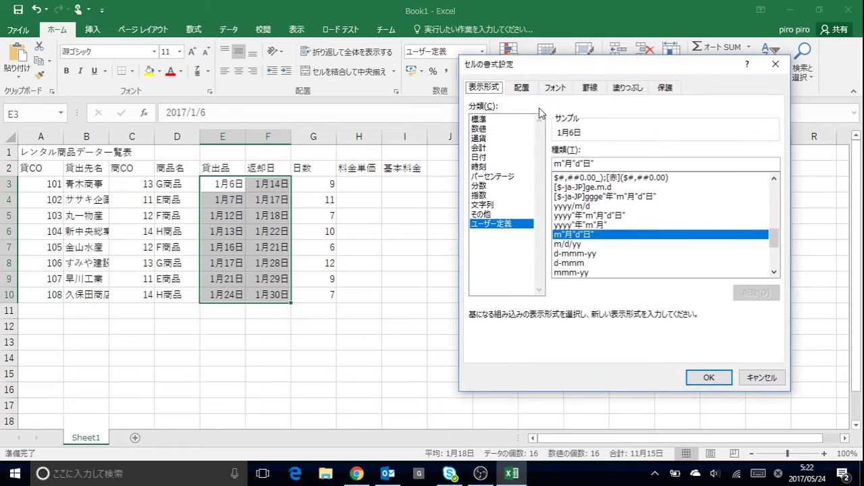
left_click(478, 157)
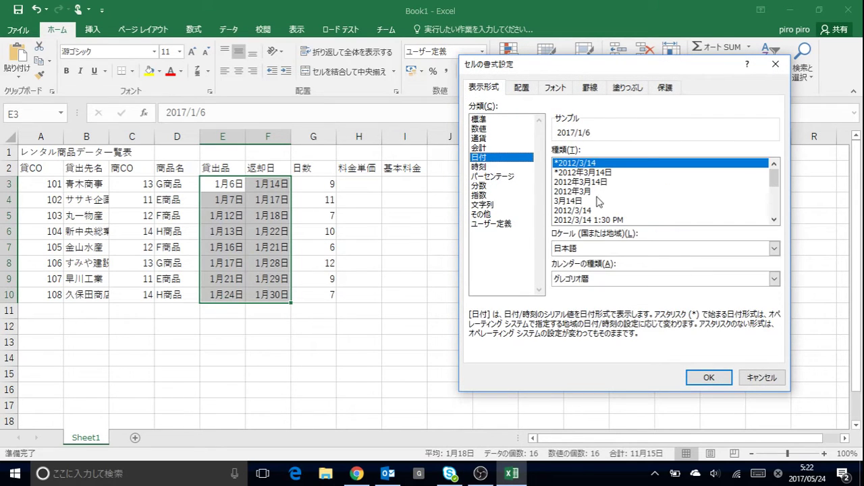
left_click(597, 201)
scroll(594, 206, "down", 1)
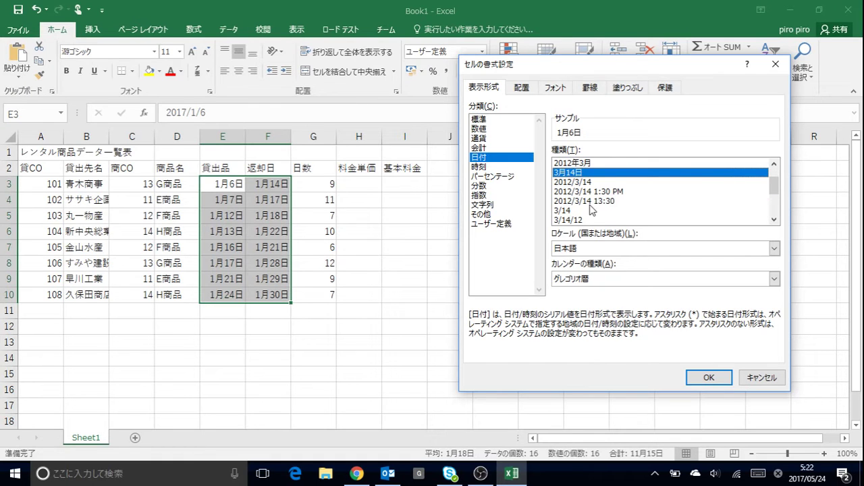
left_click(590, 210)
left_click(728, 377)
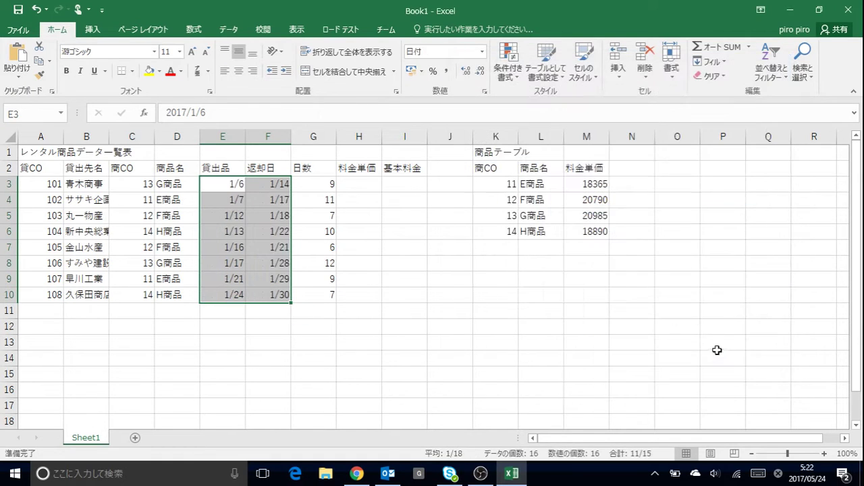
left_click(364, 187)
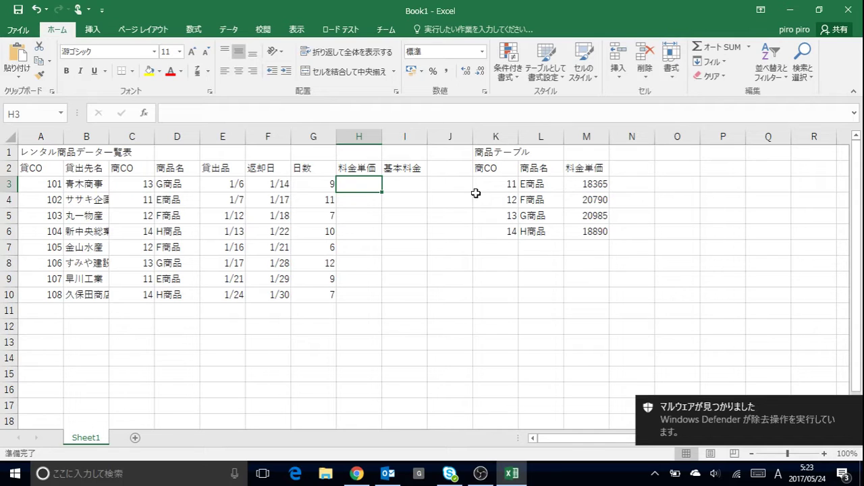
- Enter =VLOOKUP(C3,$K$2:$M$6,3,0) in H3 to fetch the unit price
type("=")
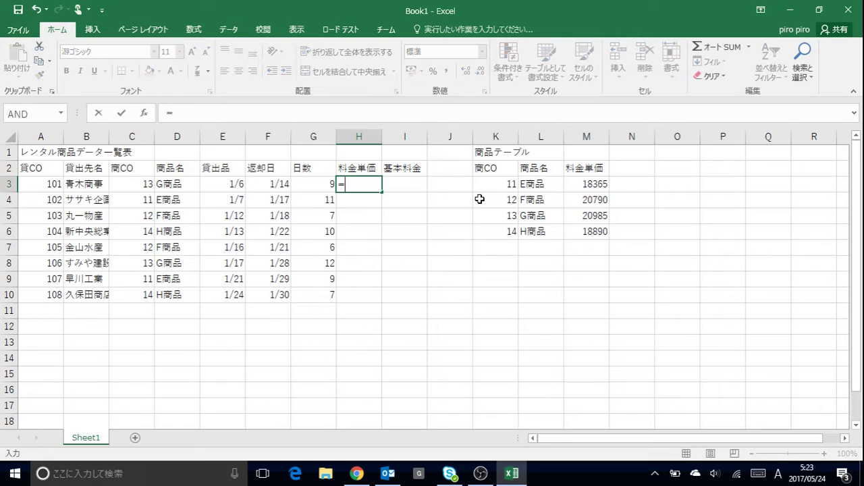
type("vlo")
key("Tab")
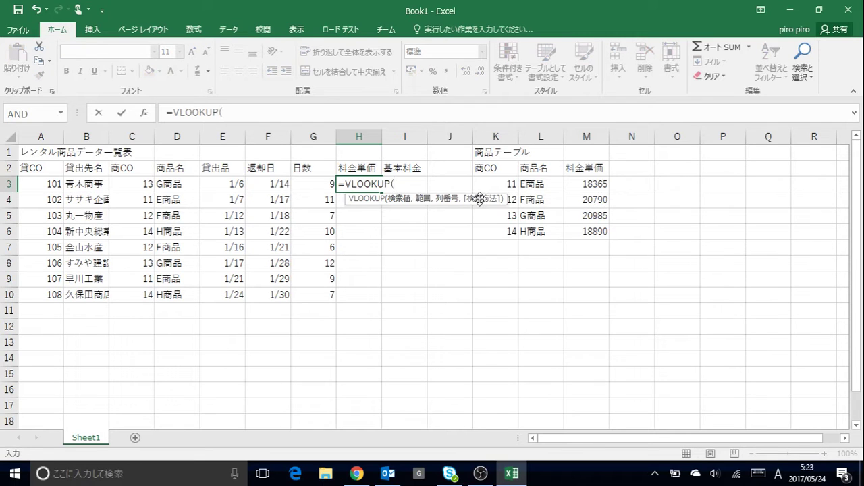
left_click(146, 183)
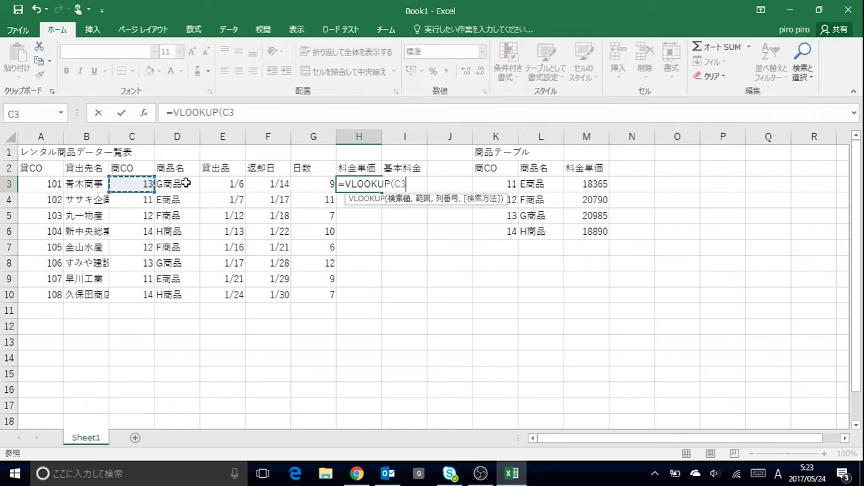
type(",")
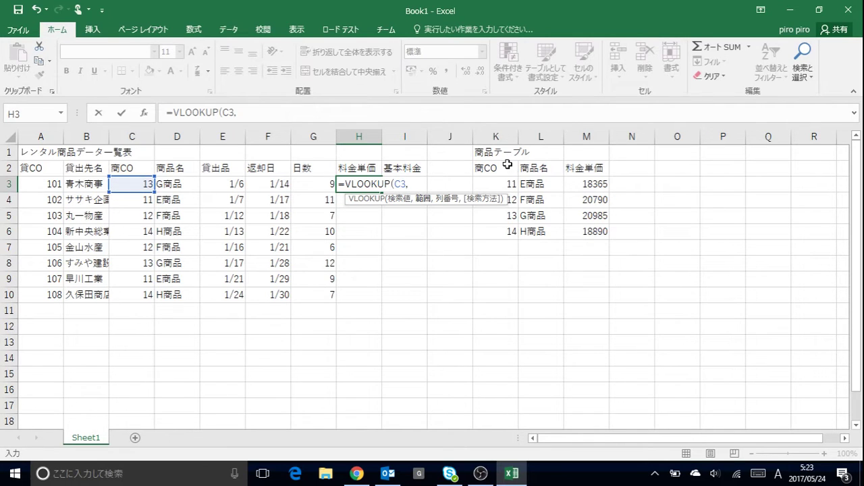
left_click(515, 168)
left_click_drag(516, 168, 589, 231)
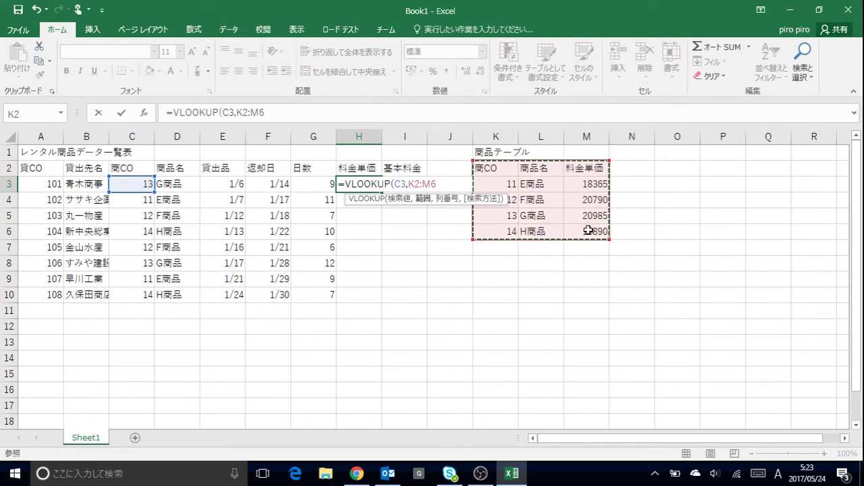
key("F4")
type("$M$6,")
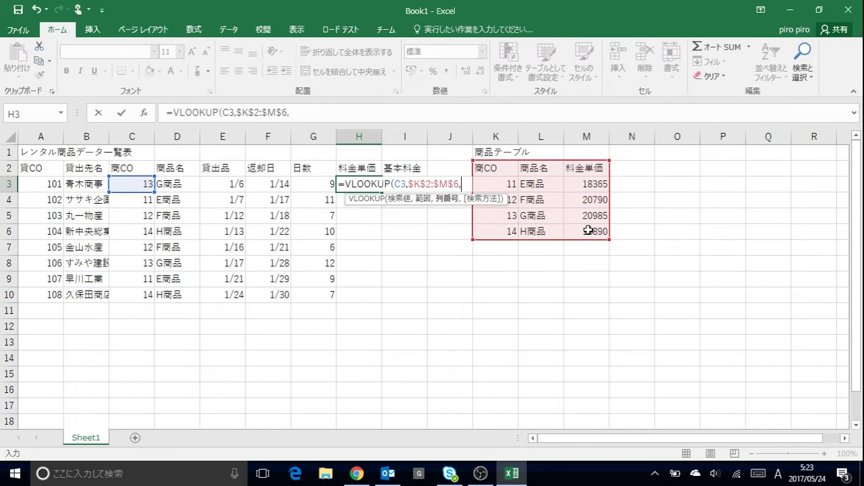
type("3,")
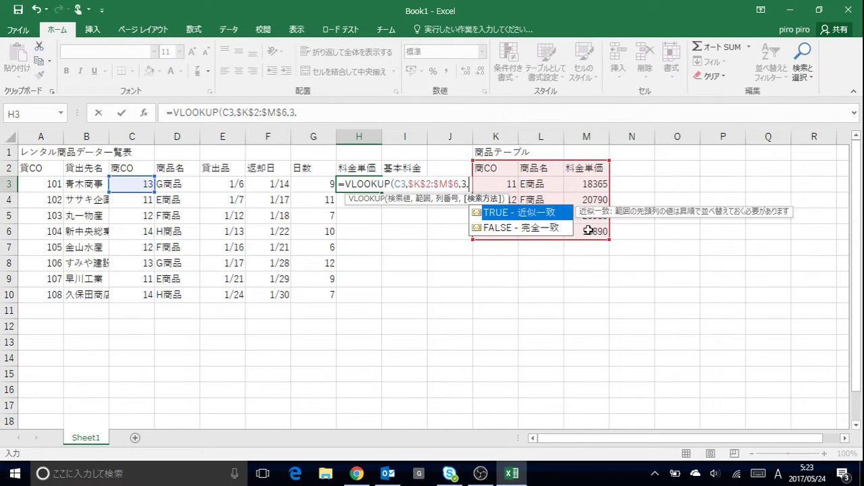
type("0)")
key("Return")
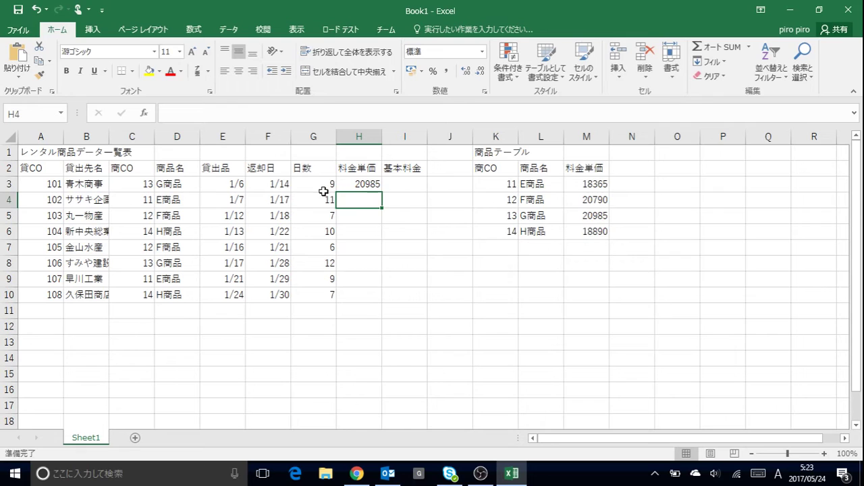
- Fill the price lookup down through H10
left_click(364, 184)
left_click_drag(383, 195, 385, 297)
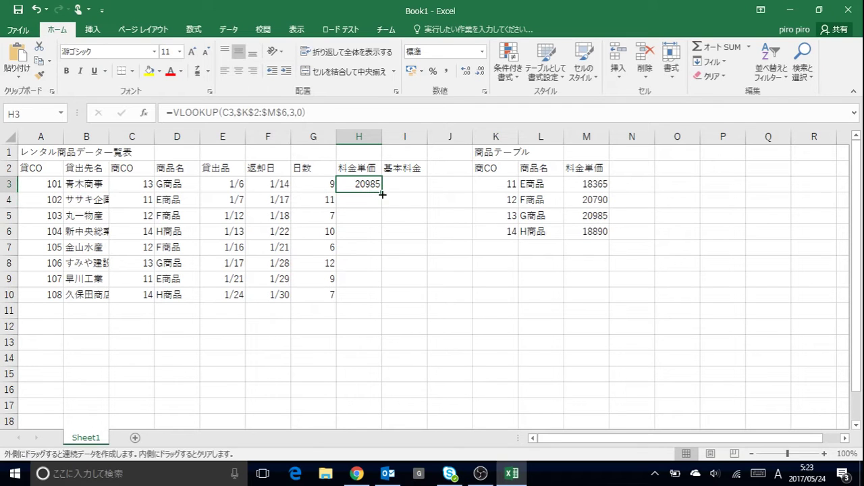
left_click(419, 181)
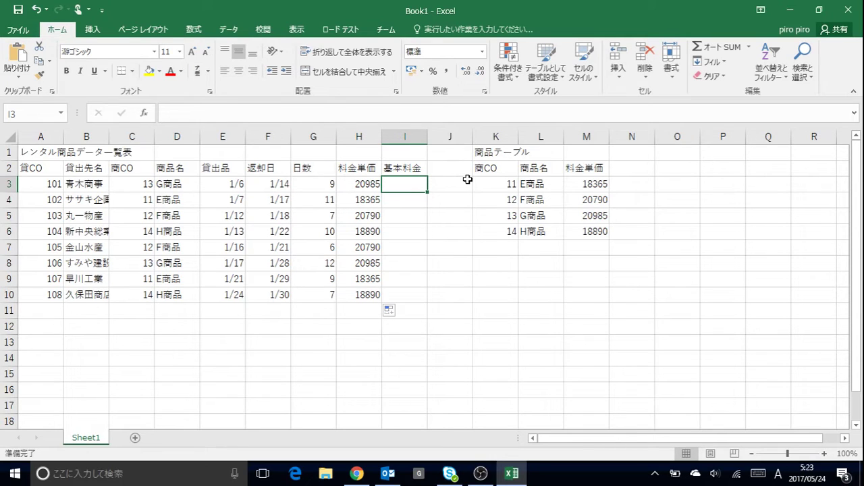
type("=")
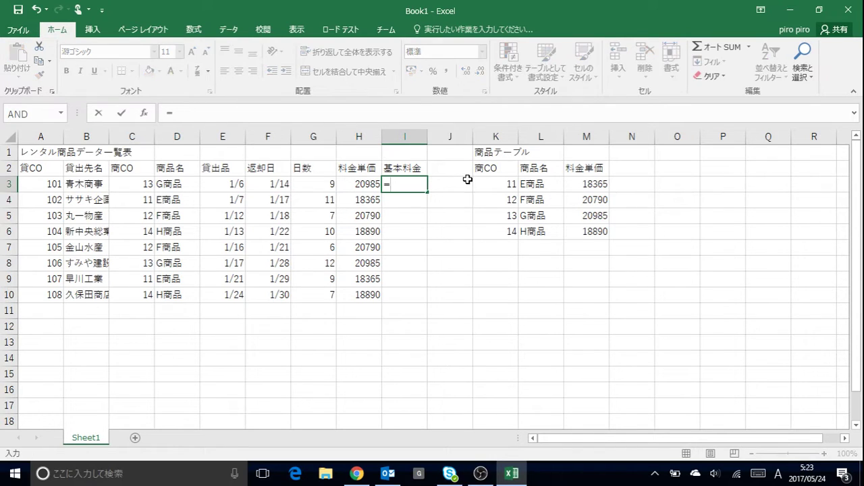
type("if(")
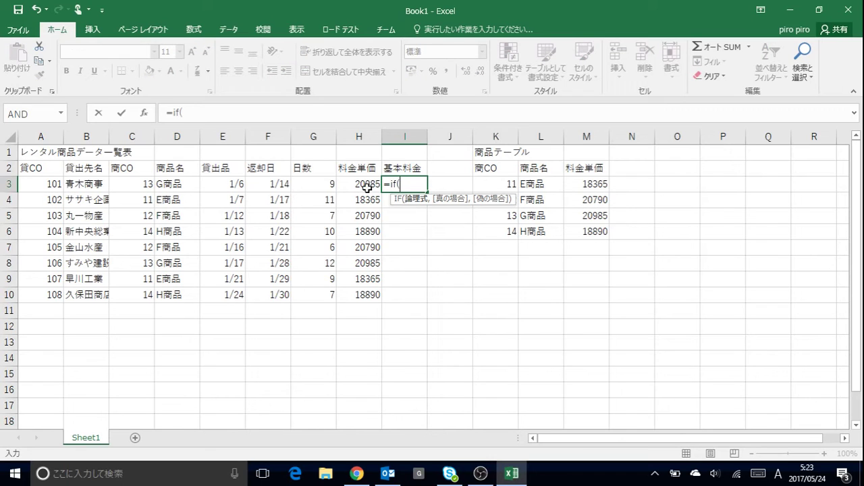
- Complete I3 as =IF(G3<=7,H3*G3,H3*G3*0.9), giving 169978.5
left_click(314, 183)
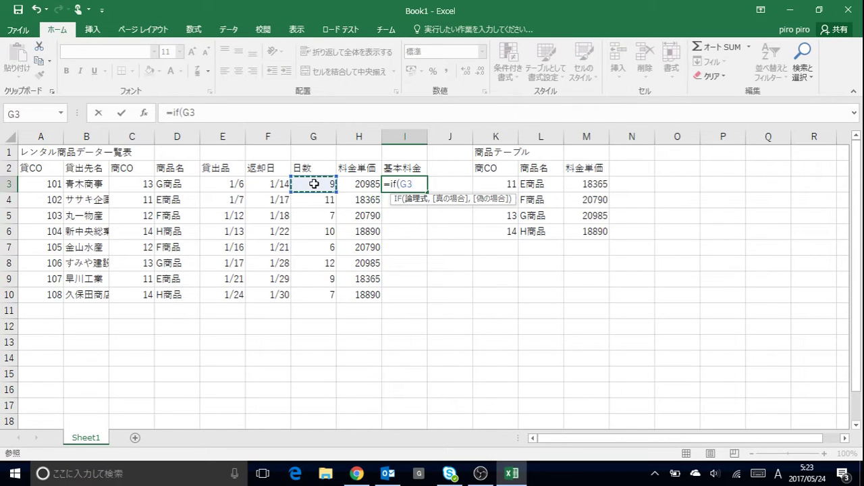
type("<=7,")
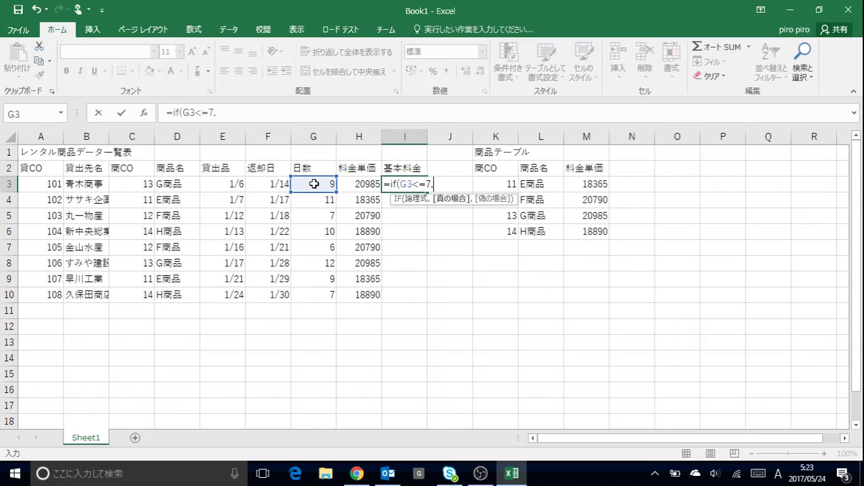
left_click(351, 184)
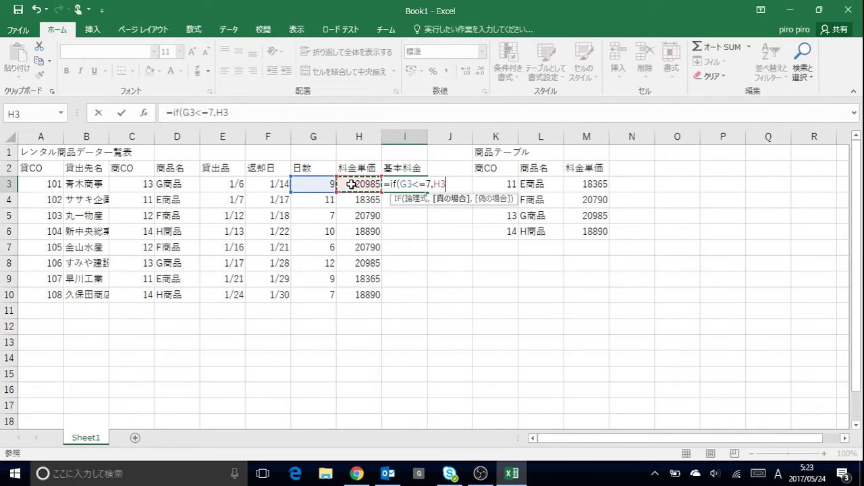
type("*")
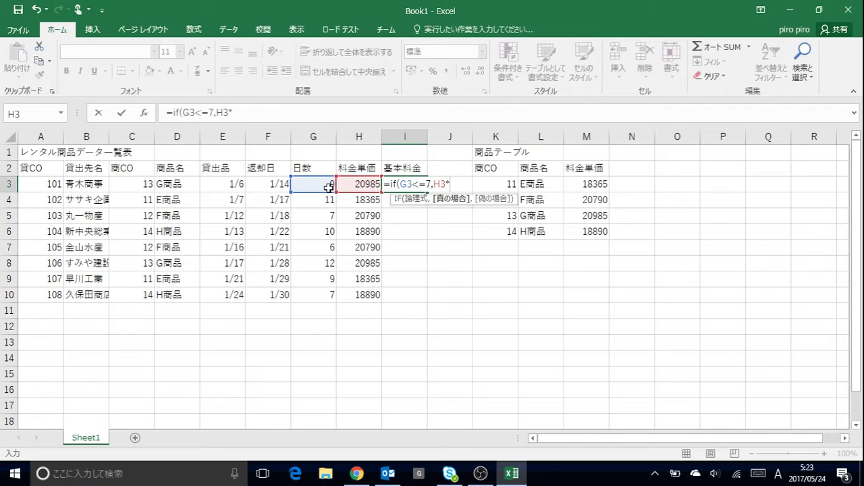
left_click(315, 183)
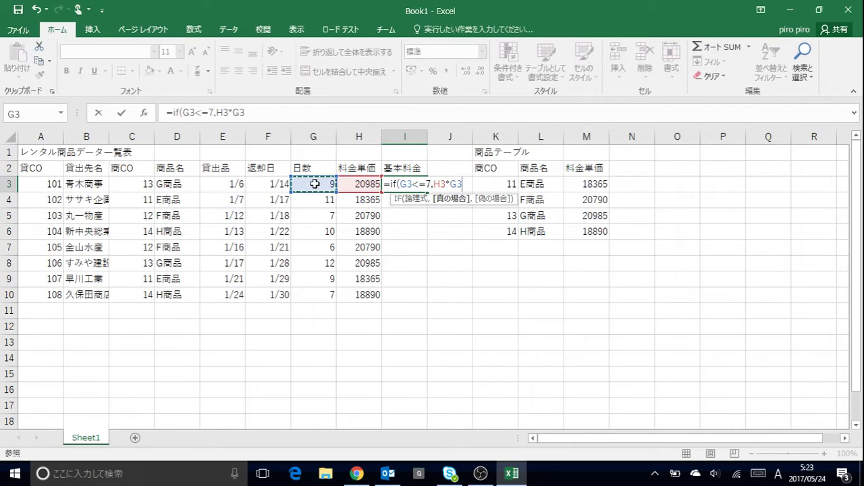
type(",")
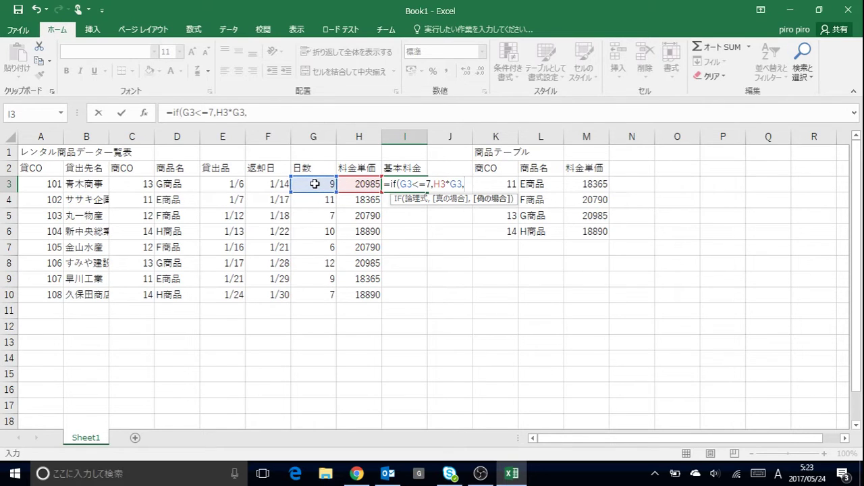
left_click(354, 183)
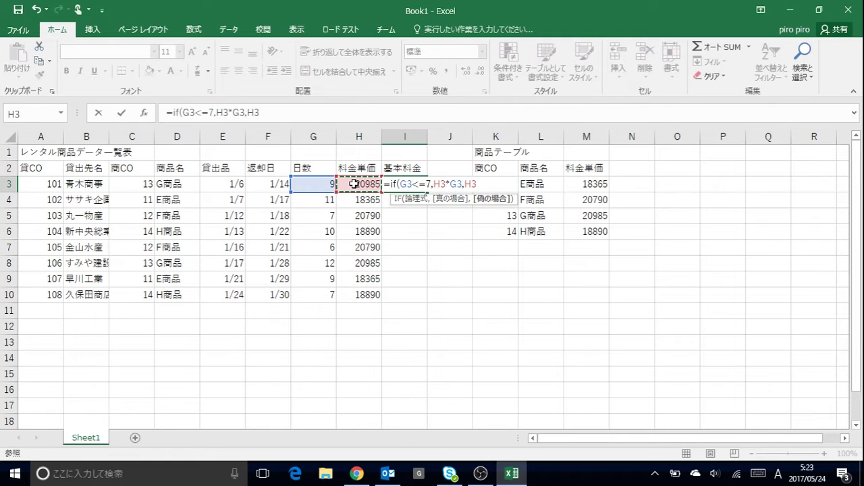
type("*")
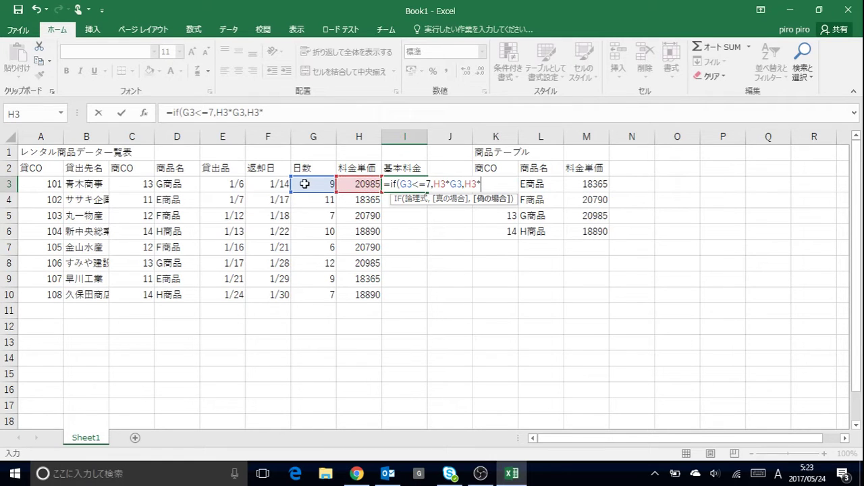
left_click(305, 183)
type("*0.")
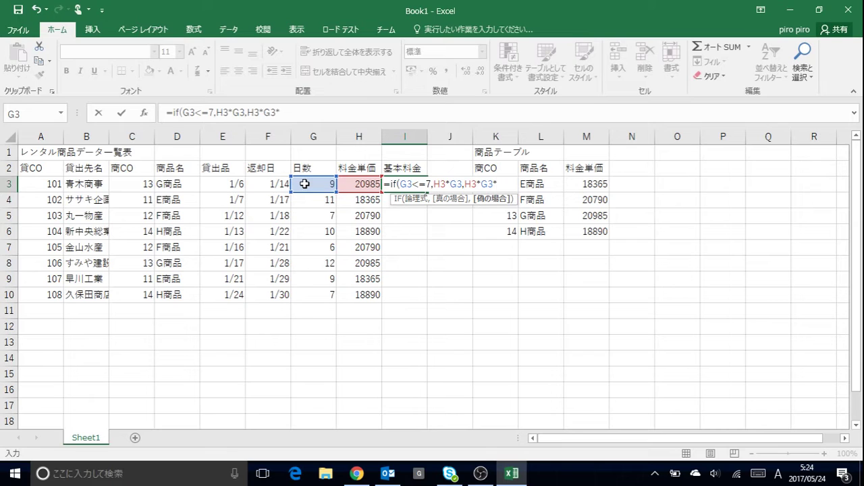
type("9")
key("Return")
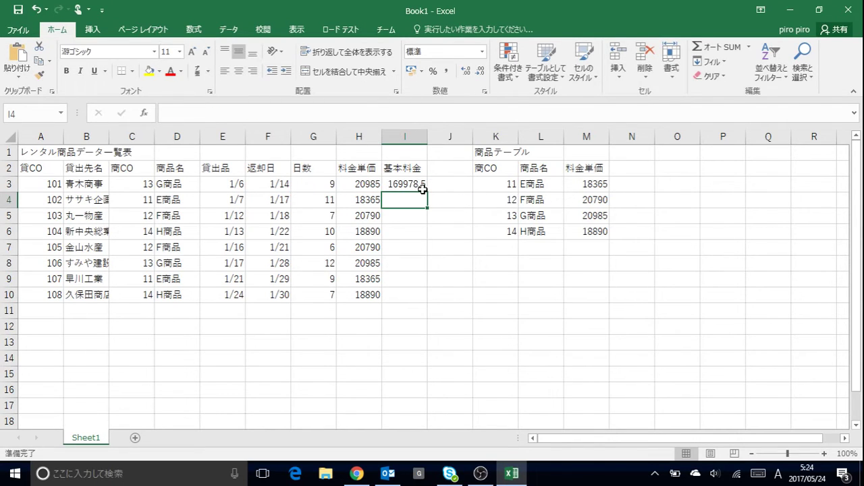
left_click(420, 184)
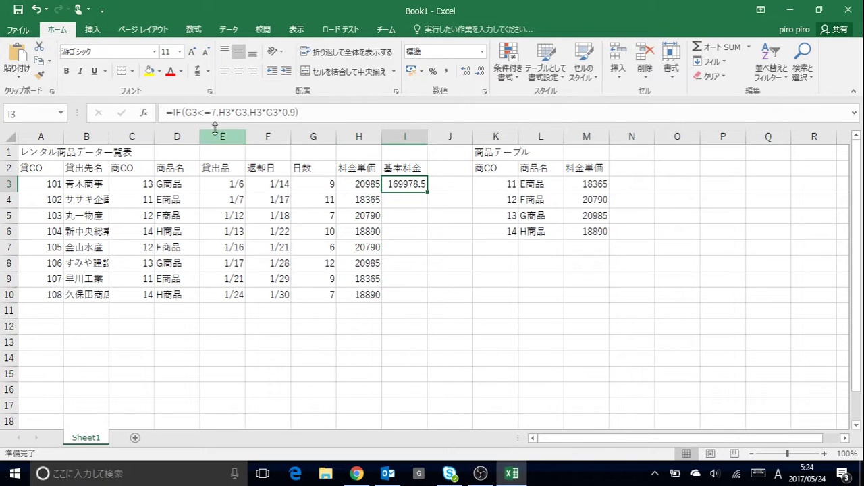
- Wrap I3's IF formula in ROUNDDOWN(...,0) and fill it down to I10
left_click(174, 112)
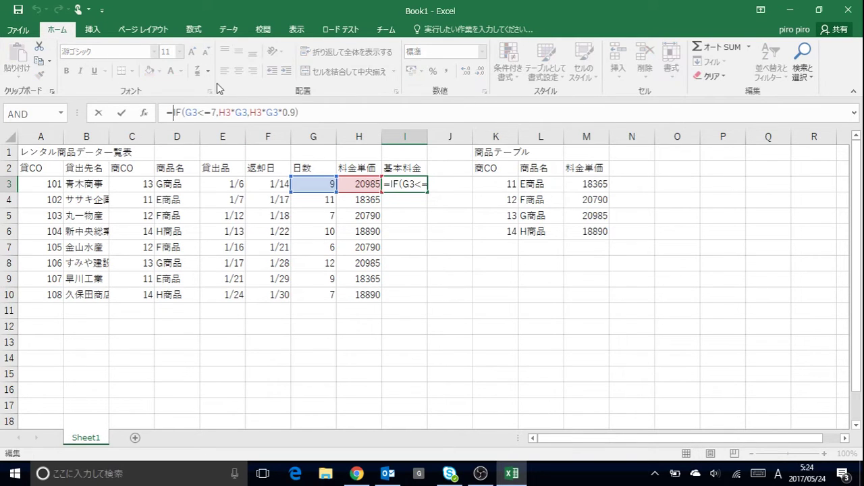
type("rou")
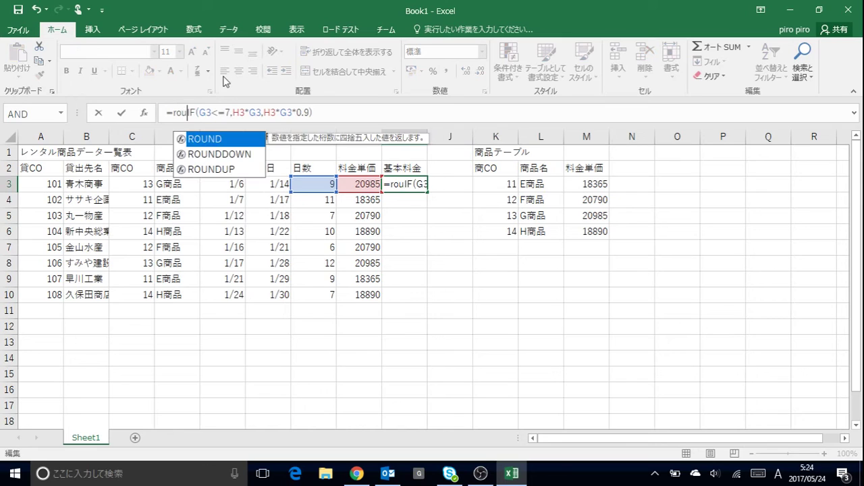
key("Down")
key("Tab")
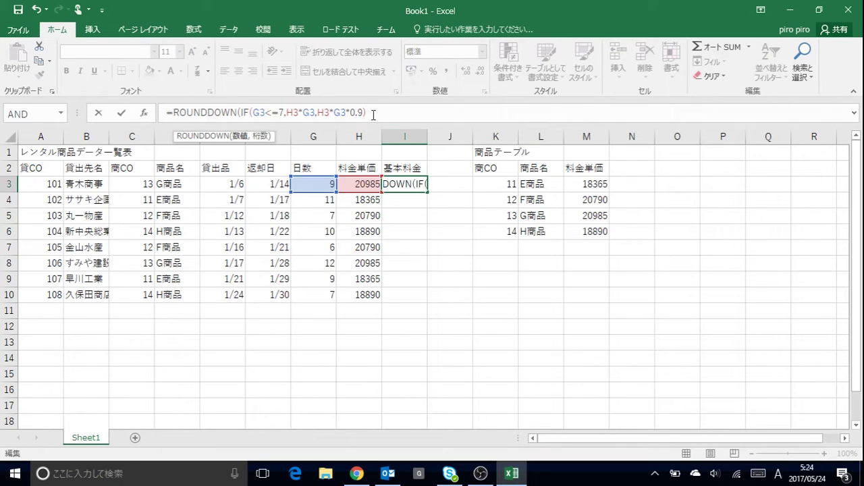
type(",0")
key("Return")
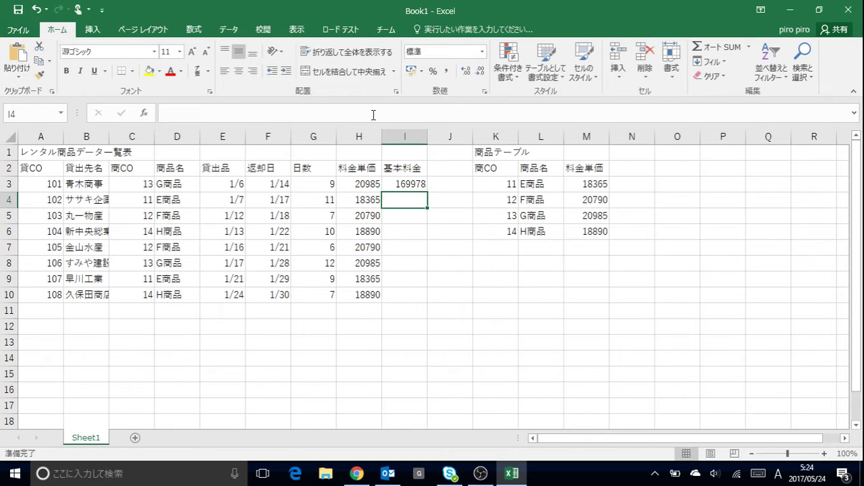
left_click(418, 189)
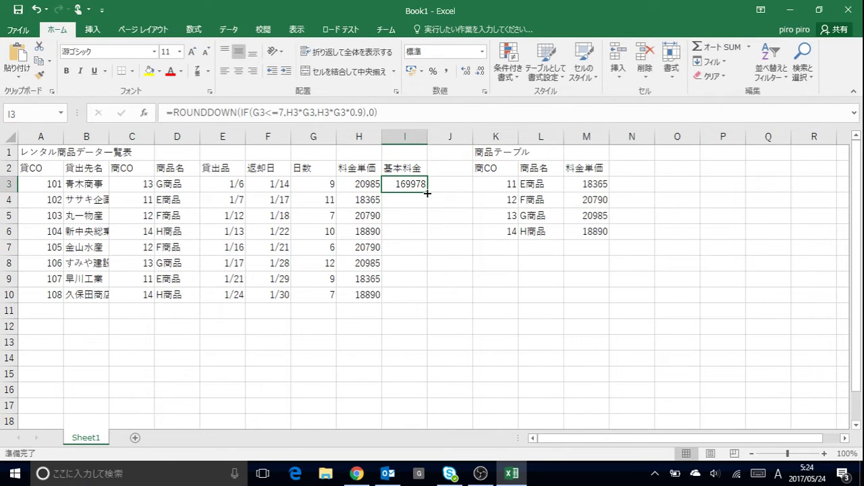
left_click_drag(428, 194, 427, 302)
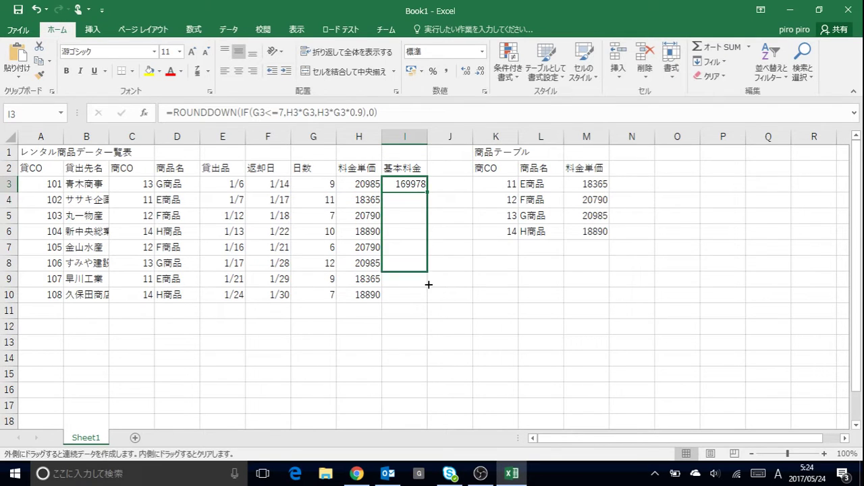
left_click(49, 339)
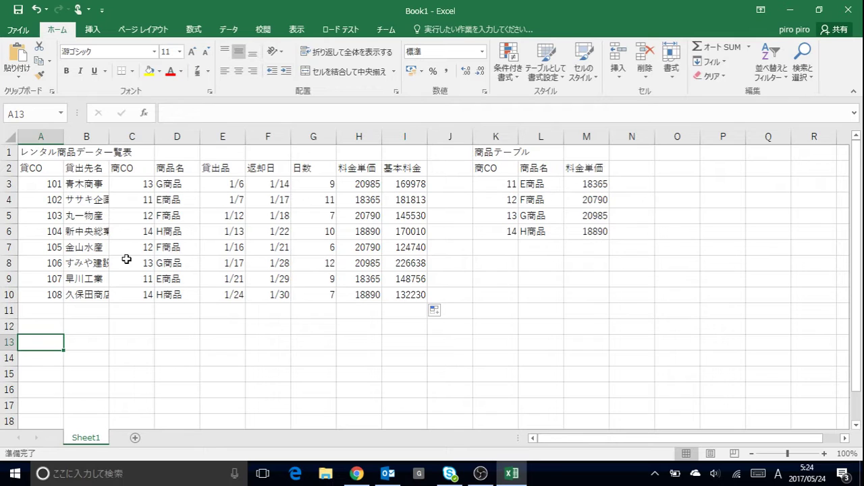
- Copy the 貸CO and 貸出先名 block A2:B10 and paste it at A13
key("Up")
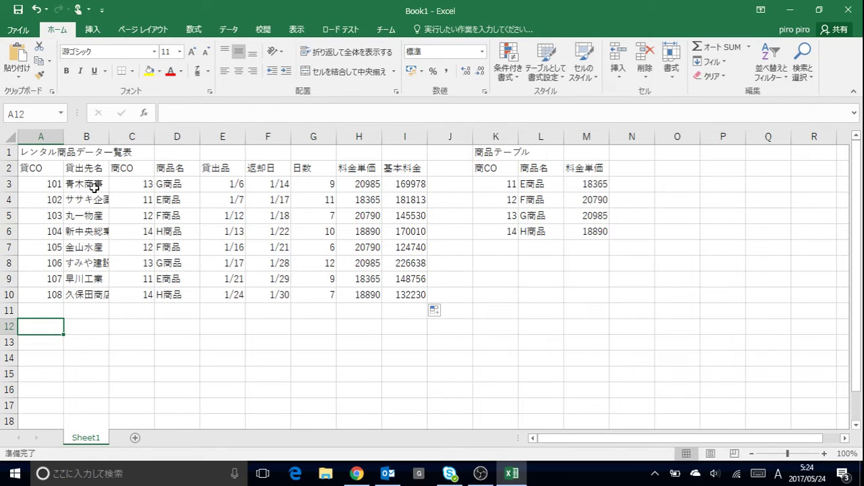
left_click_drag(54, 168, 83, 163)
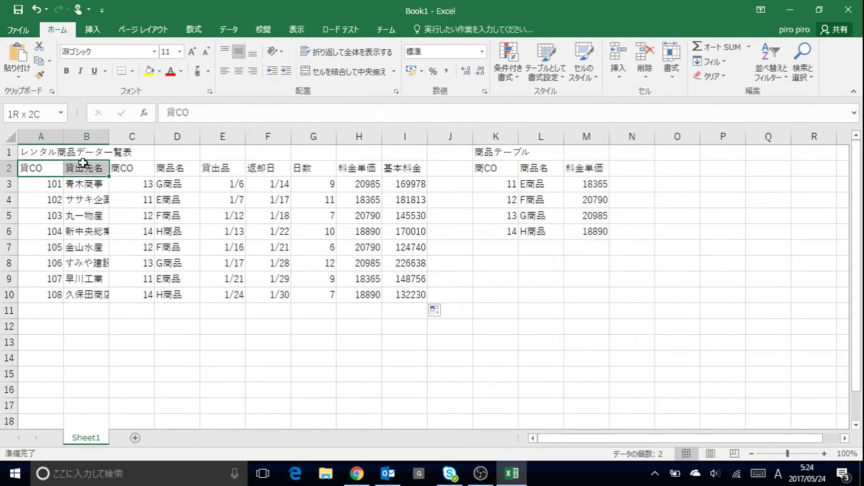
left_click_drag(82, 206, 87, 293)
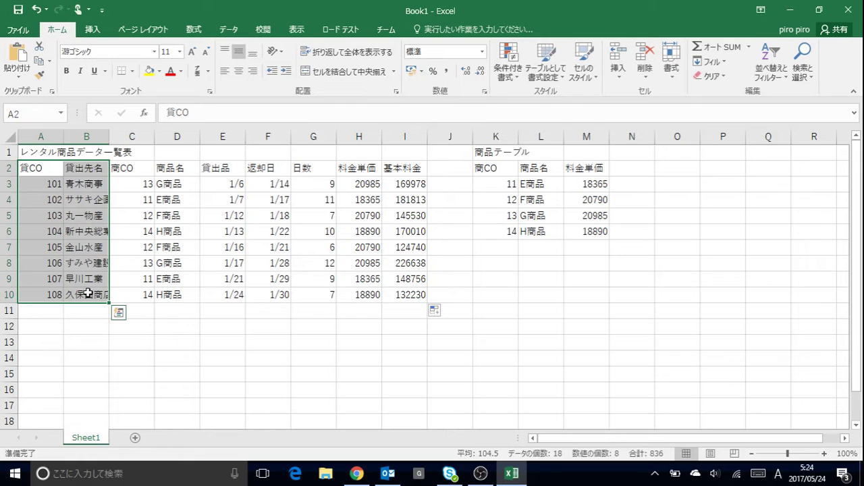
key("ctrl+c")
left_click(40, 326)
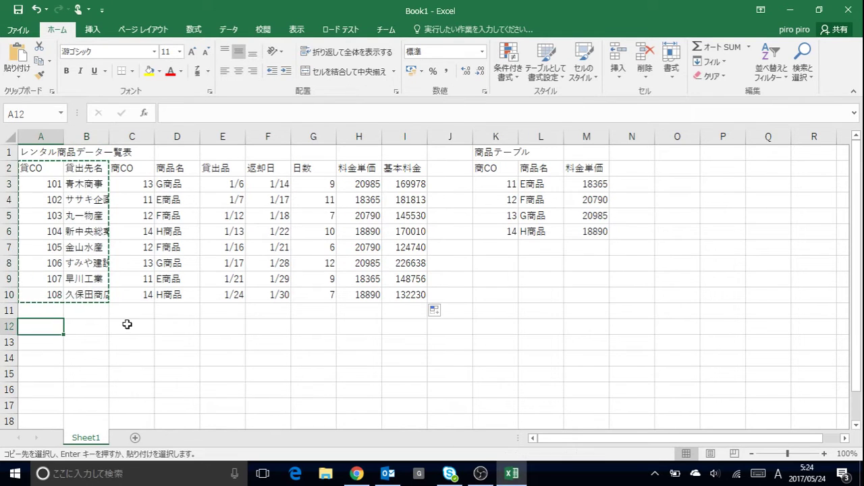
left_click(54, 343)
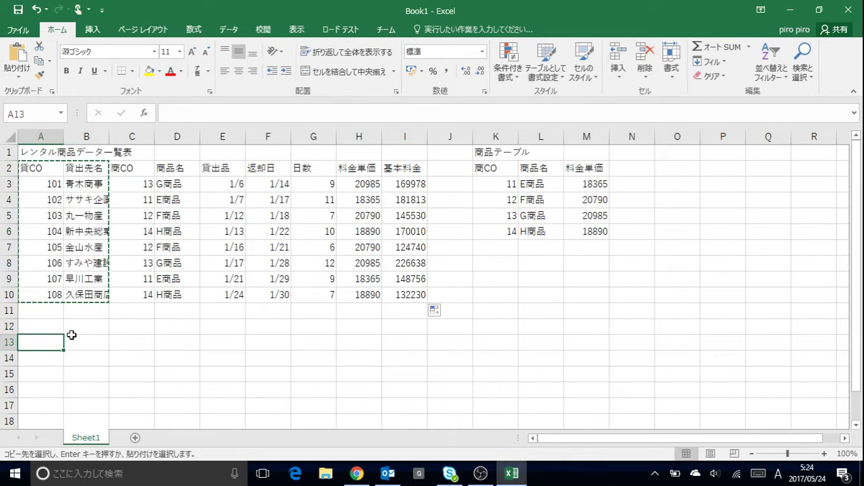
key("ctrl+v")
- Title the new table 請求額一覧表 in A12
left_click(41, 327)
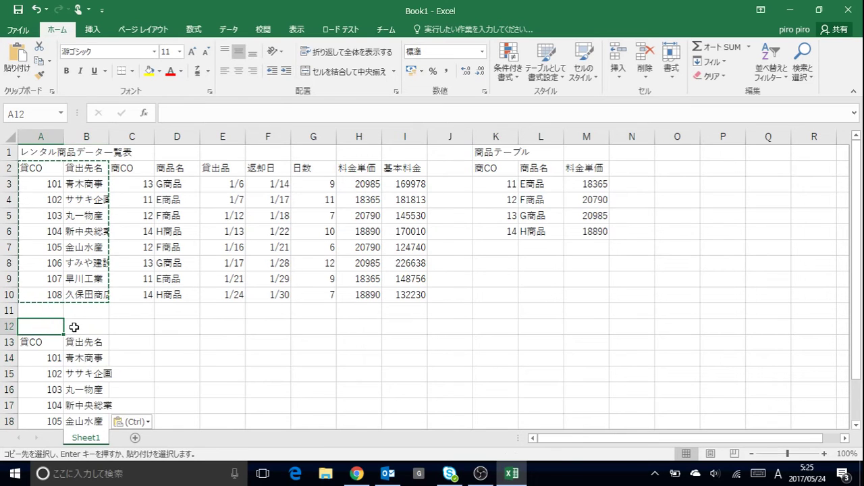
type("seiky")
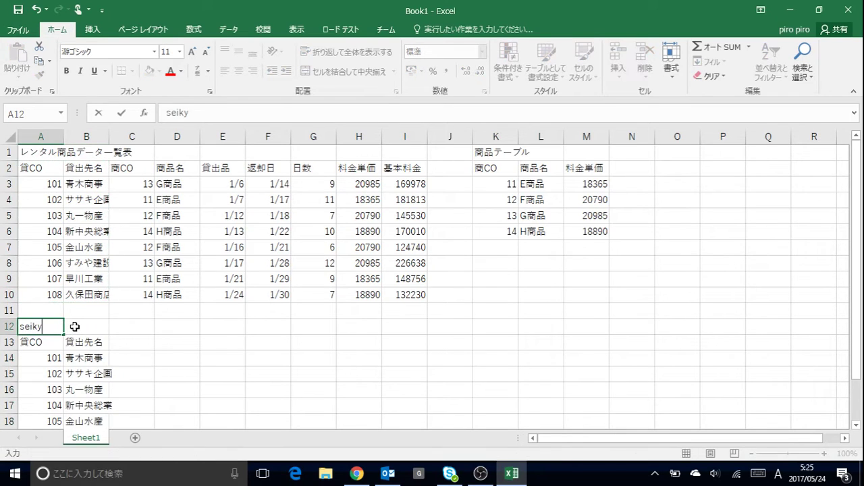
type("uugakuhyo")
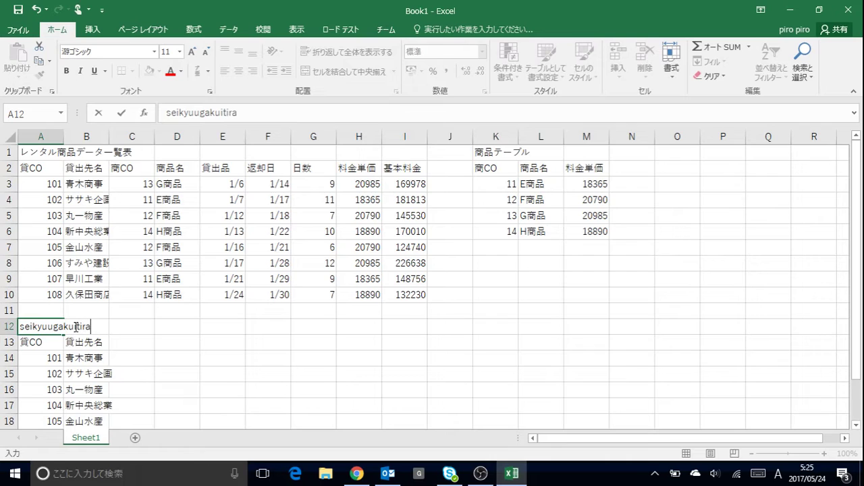
key("BackSpace")
key("BackSpace")
key("BackSpace")
key("BackSpace")
key("BackSpace")
key("BackSpace")
key("BackSpace")
key("BackSpace")
key("BackSpace")
key("BackSpace")
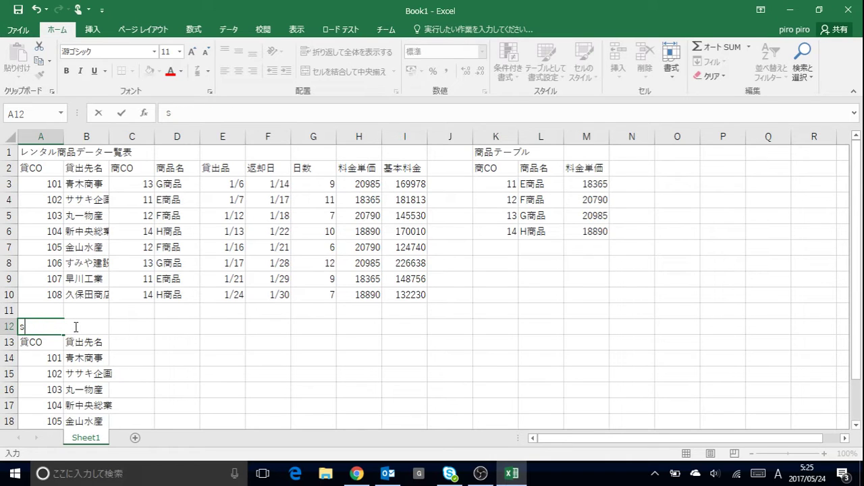
key("Zenkaku_Hankaku")
type("seikiyuu")
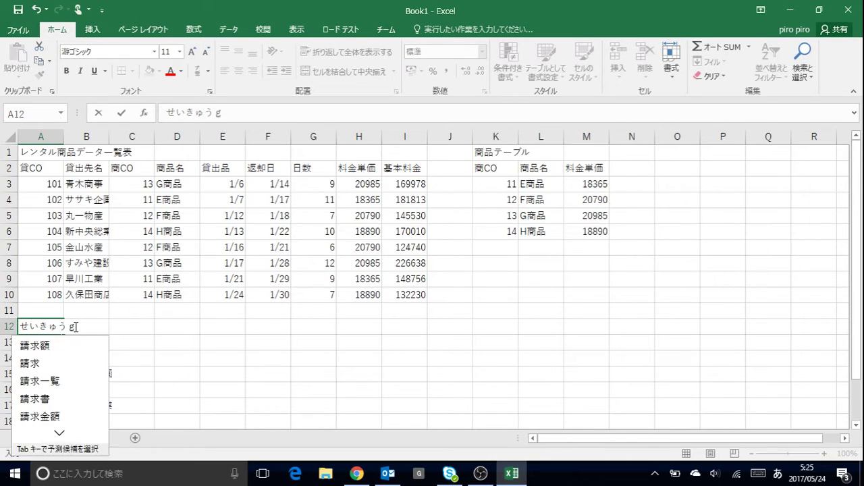
type("gakuichiranhyou")
key("space")
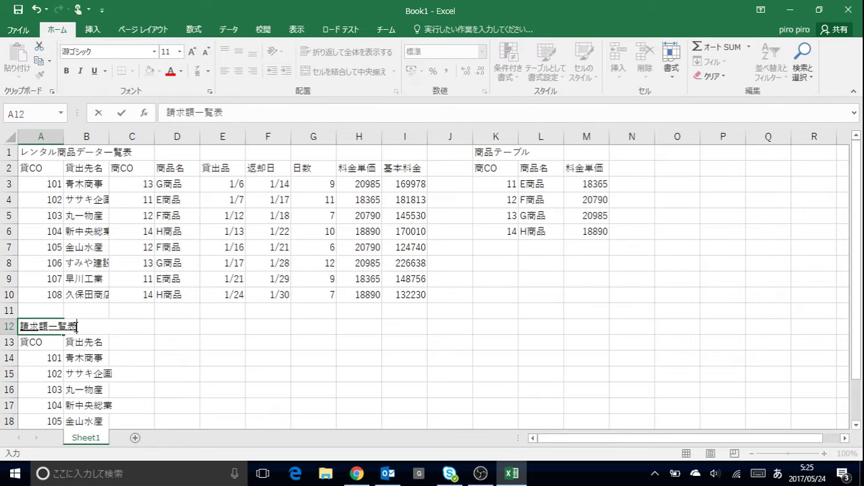
key("Return")
key("Return")
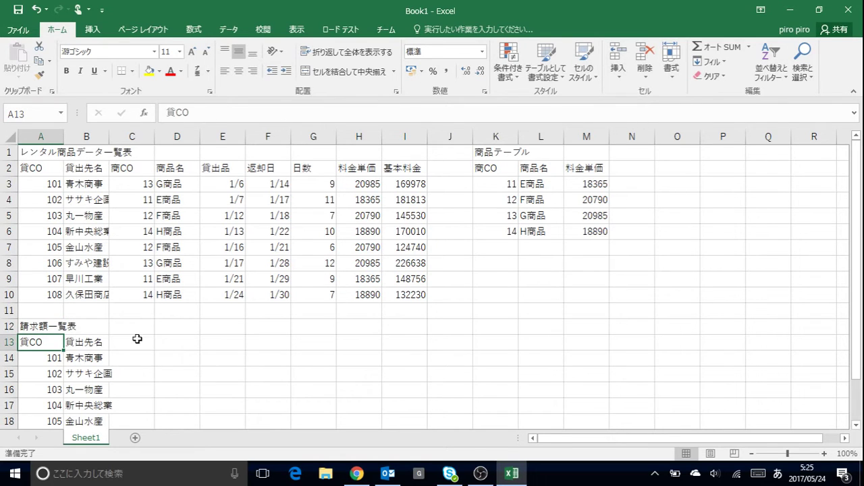
- Enter headings 基本料金, 割引率 and 割引額 in C13:E13
left_click(137, 339)
type("ki")
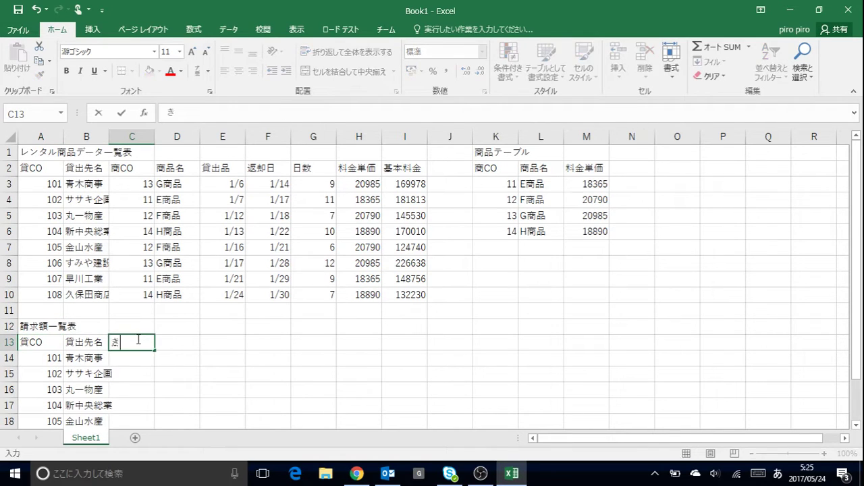
type("honryoukin")
key("Tab")
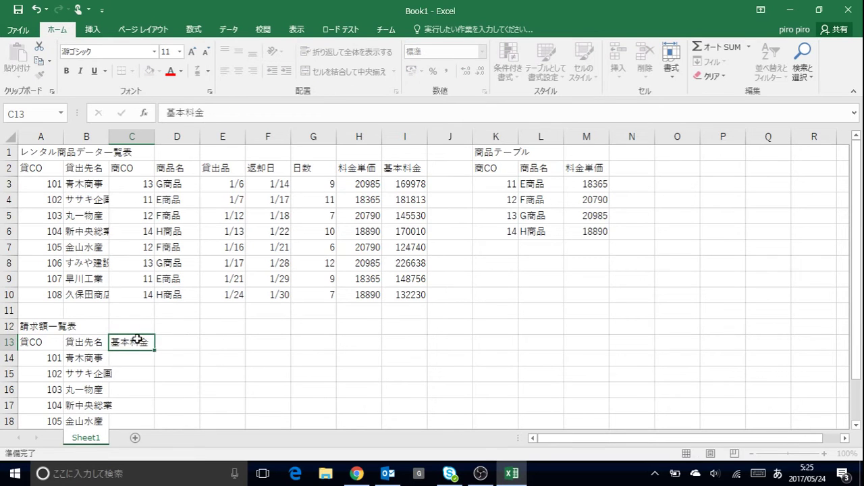
key("Return")
key("Tab")
type("waribikiritsu")
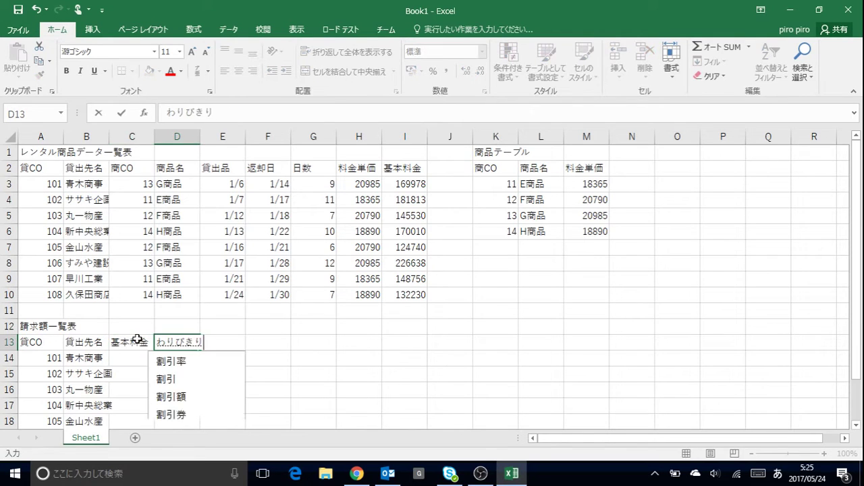
key("Tab")
key("Return")
key("Tab")
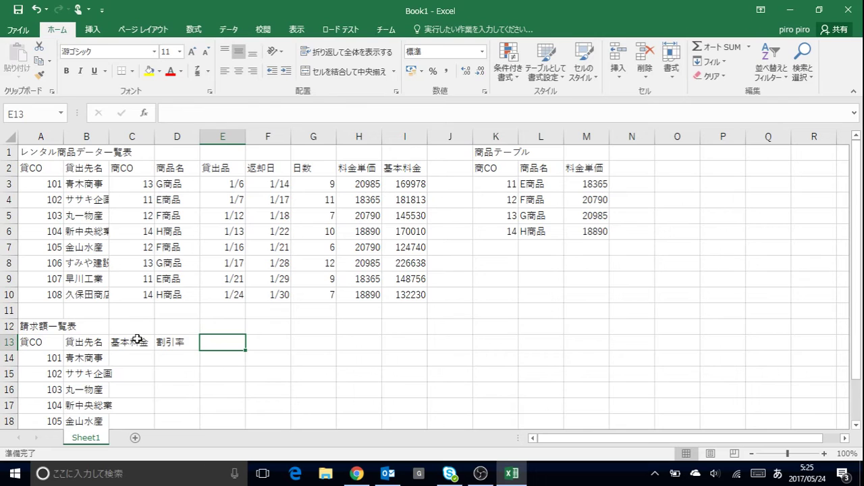
type("waribikiga")
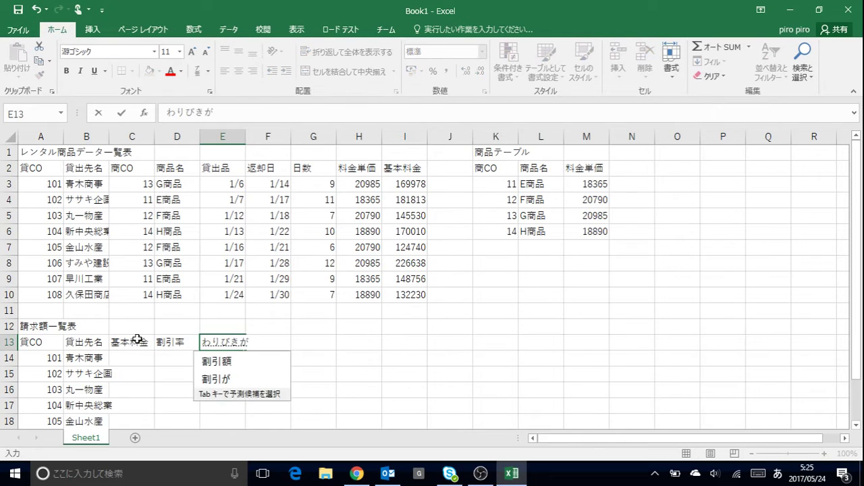
type("ku")
key("Tab")
key("Return")
- Enter headings 請求額 and 評価 in F13:G13
key("Tab")
type("seikyuuga")
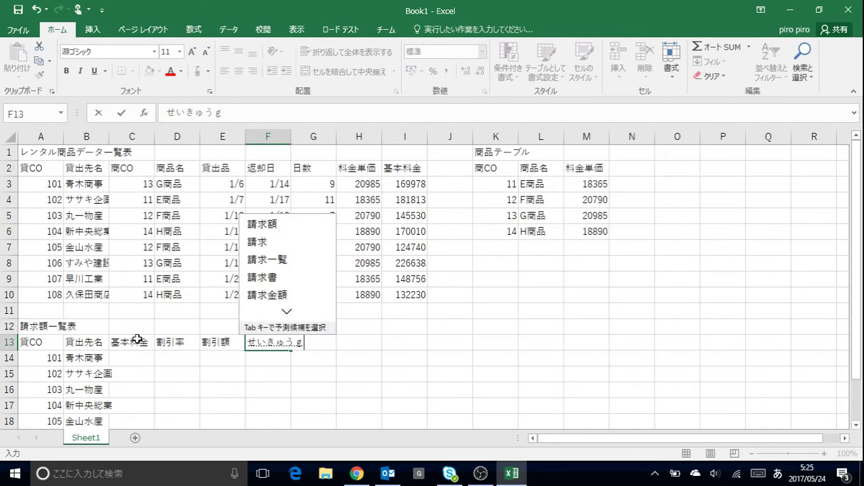
key("Tab")
key("Return")
key("Tab")
type("hyou")
key("Tab")
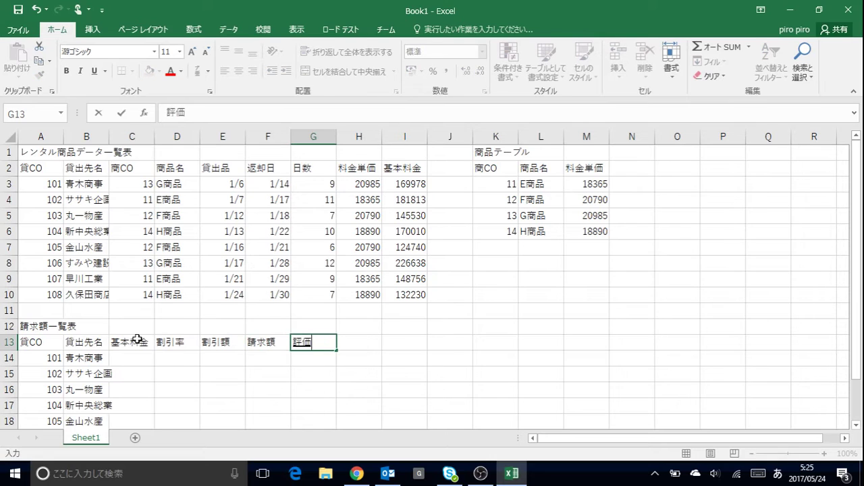
key("Return")
key("Return")
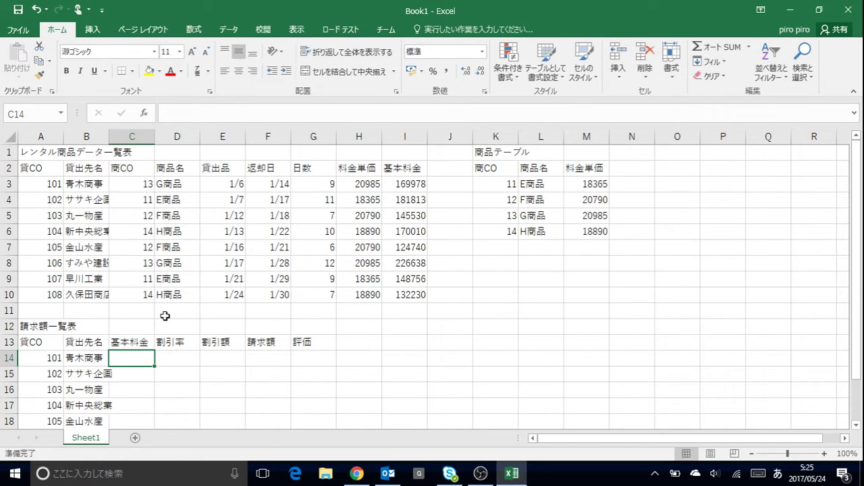
key("Zenkaku_Hankaku")
type("=vlo")
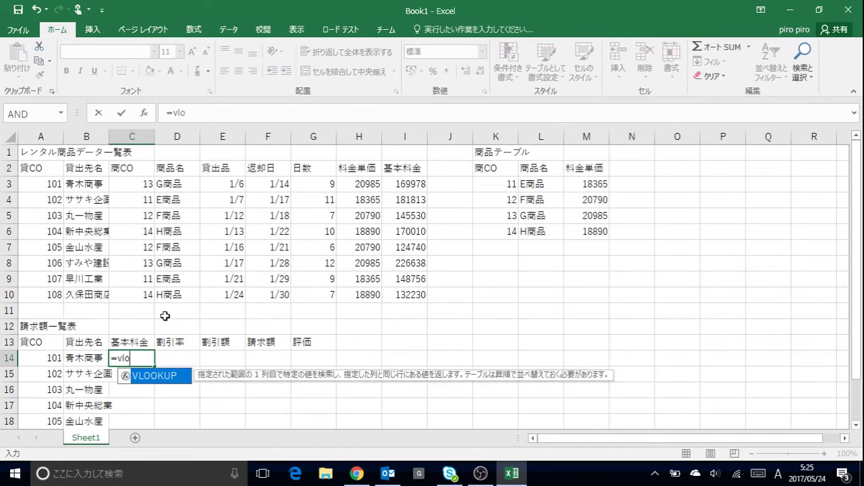
key("Tab")
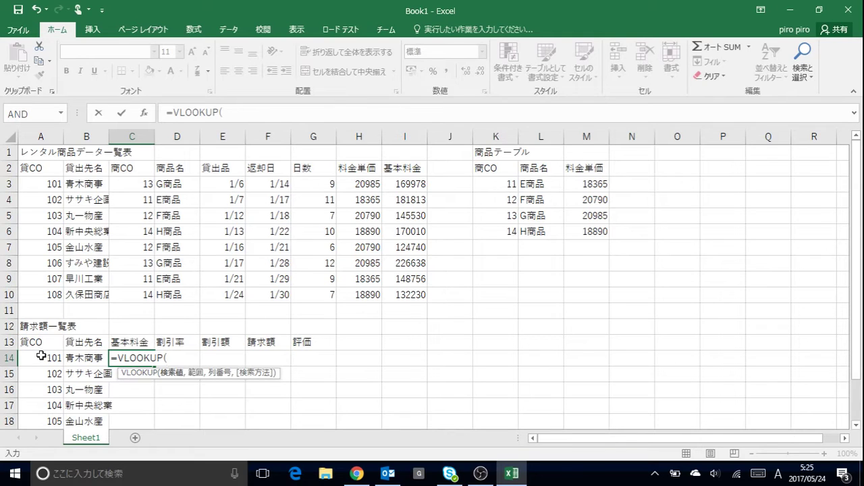
key("Escape")
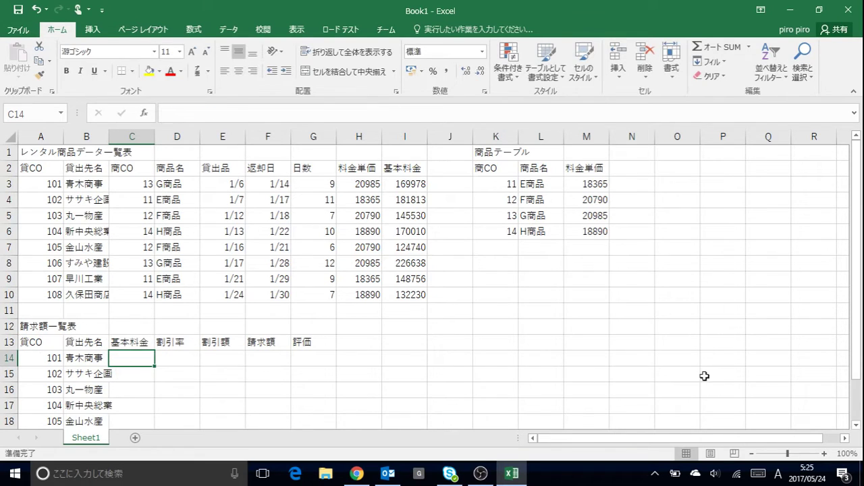
left_click(502, 329)
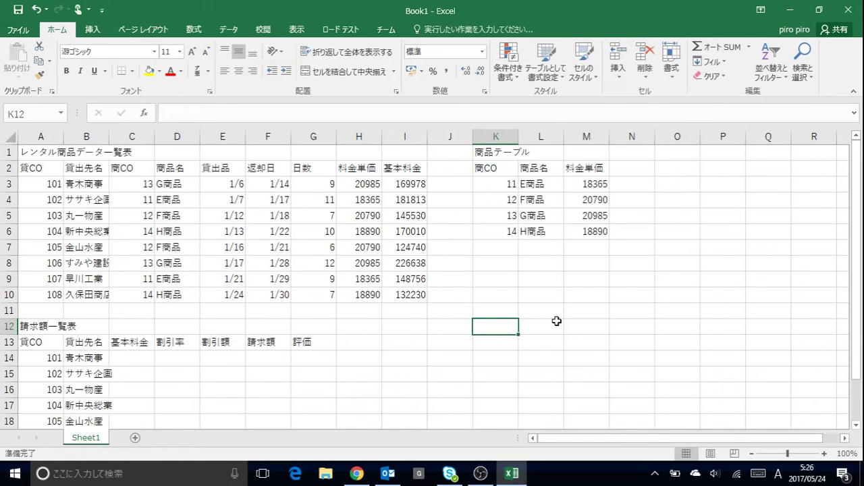
- Enter =VLOOKUP(A14,$A$2:$I$10,9,0) in C14 to fetch the base fee
left_click(138, 359)
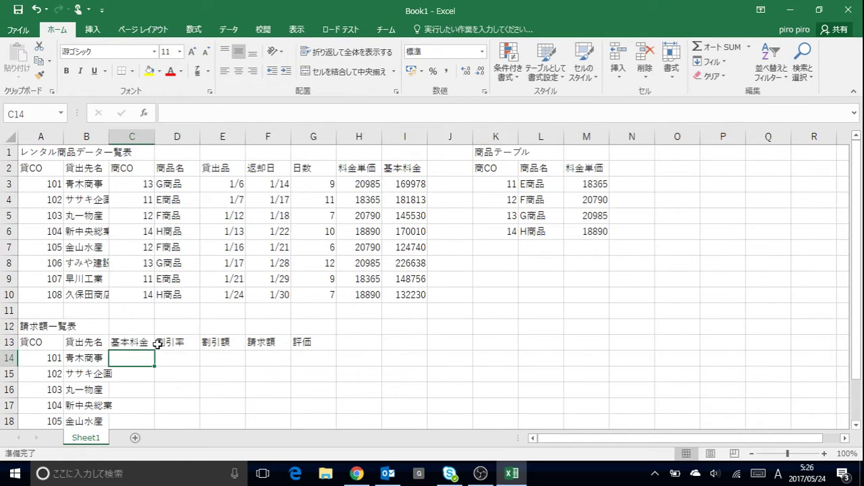
type("=vlo")
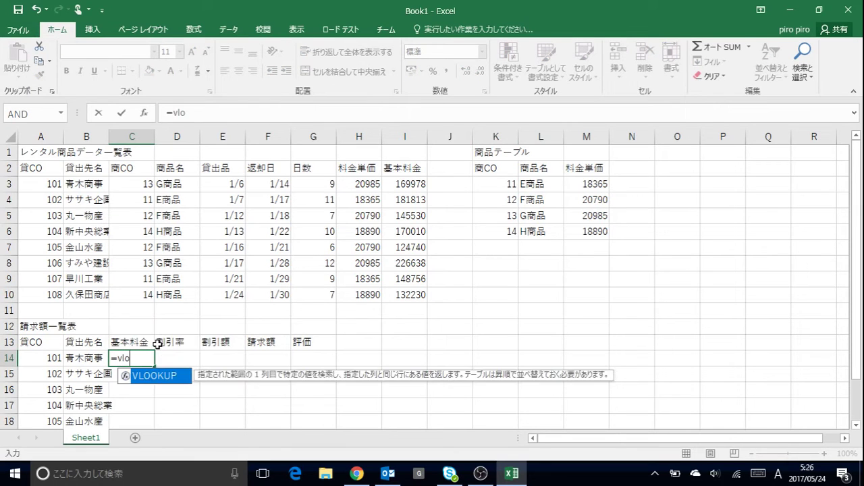
key("Tab")
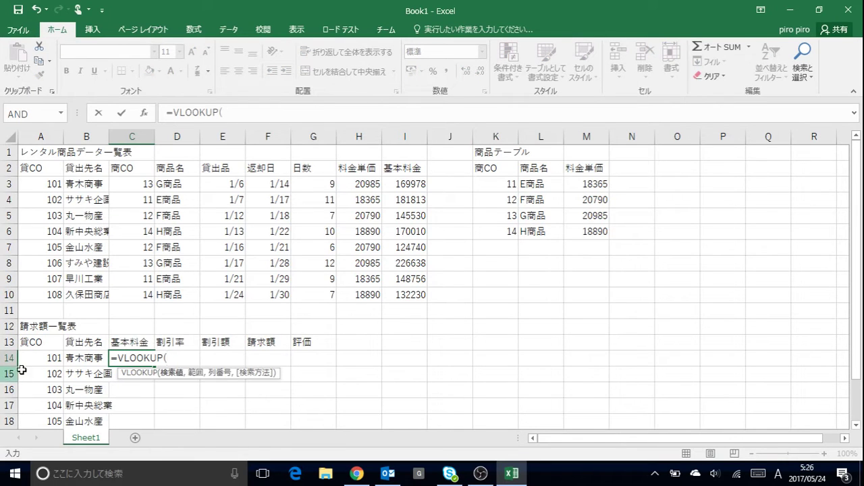
left_click(43, 361)
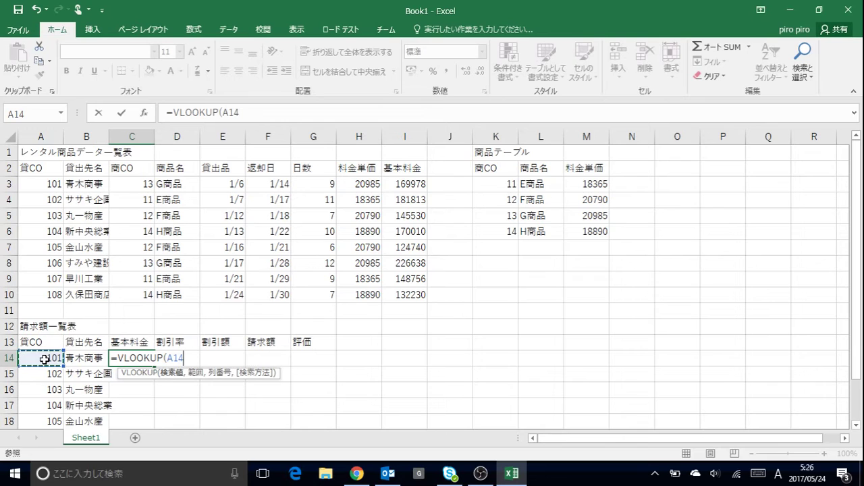
type(",")
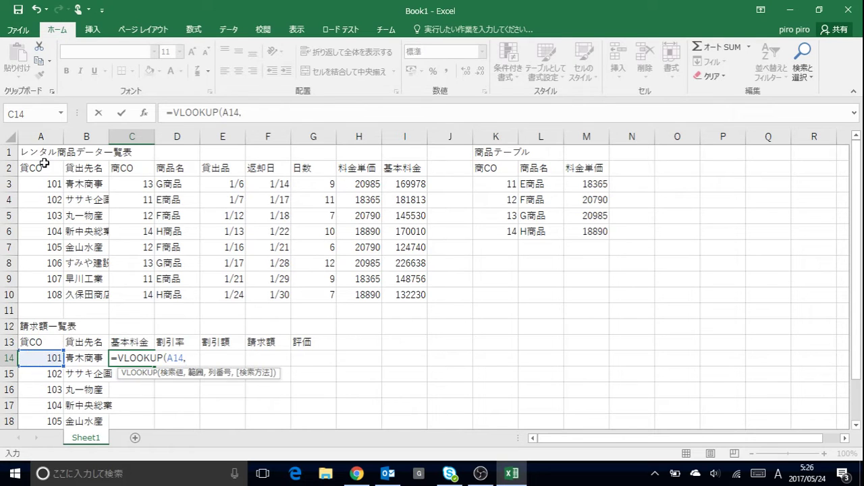
mouse_move(42, 167)
left_mouse_down()
mouse_move(377, 239)
mouse_move(408, 289)
left_mouse_up()
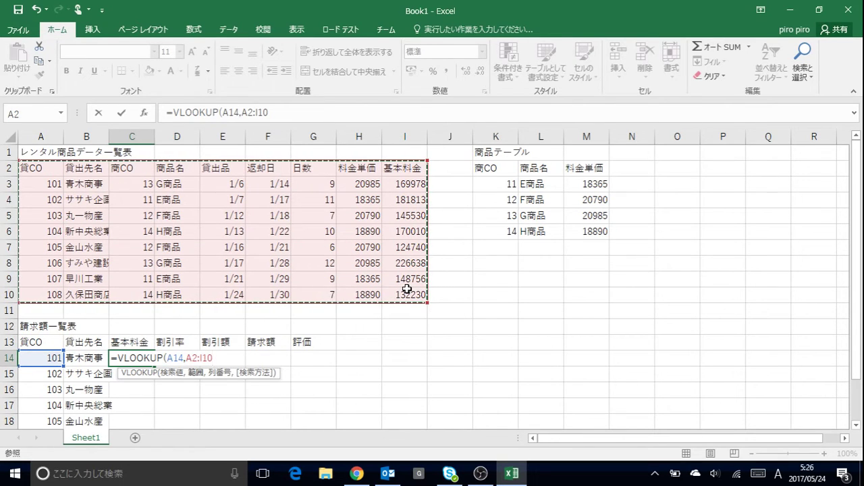
key("F4")
type("$I$10,")
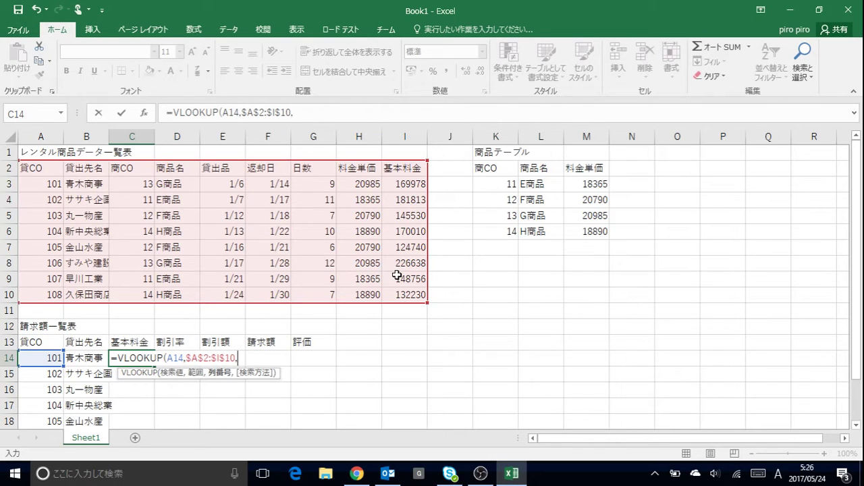
type("9,0)")
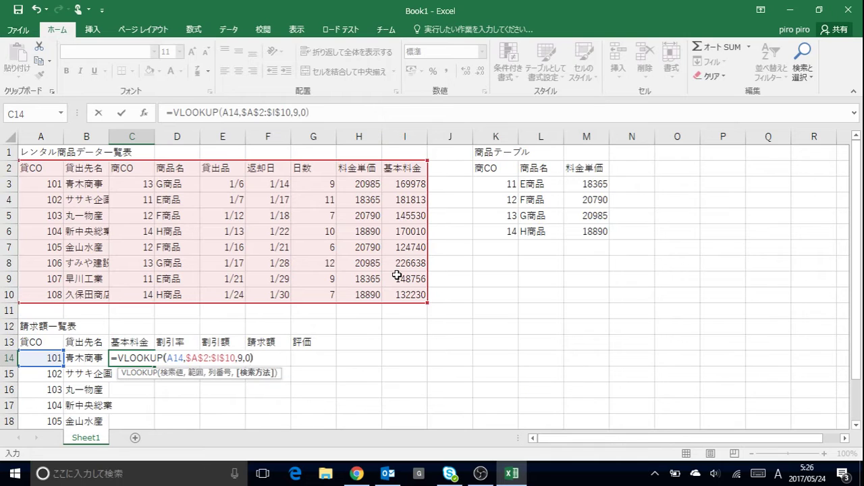
key("Return")
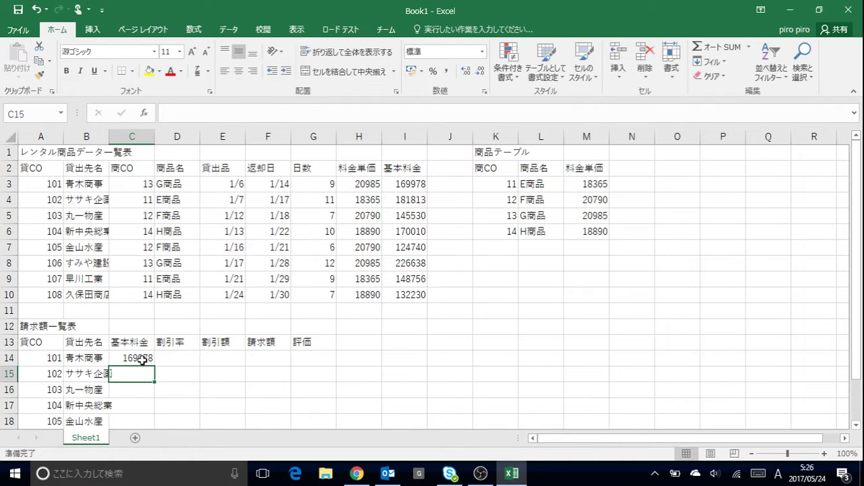
- Fill the C14 base-fee lookup formula down through C21
left_click(138, 358)
scroll(159, 365, "down", 1)
scroll(158, 366, "down", 2)
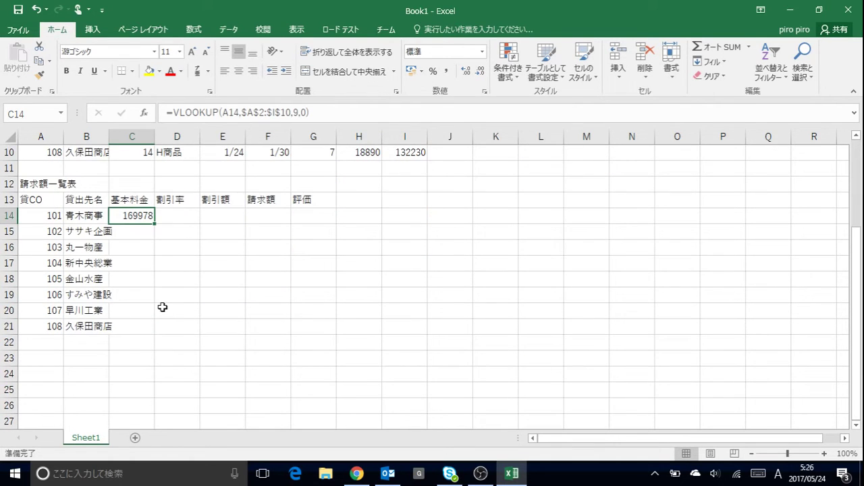
left_click_drag(155, 223, 145, 336)
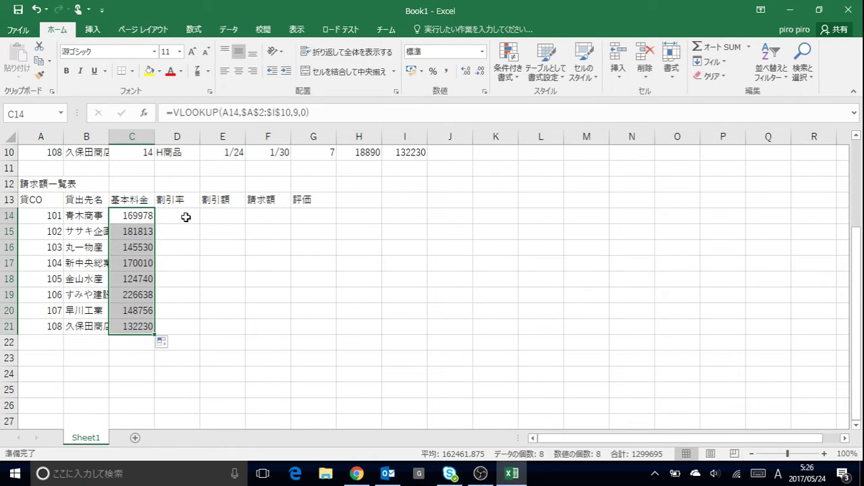
left_click(183, 221)
scroll(183, 227, "up", 1)
scroll(183, 227, "up", 1)
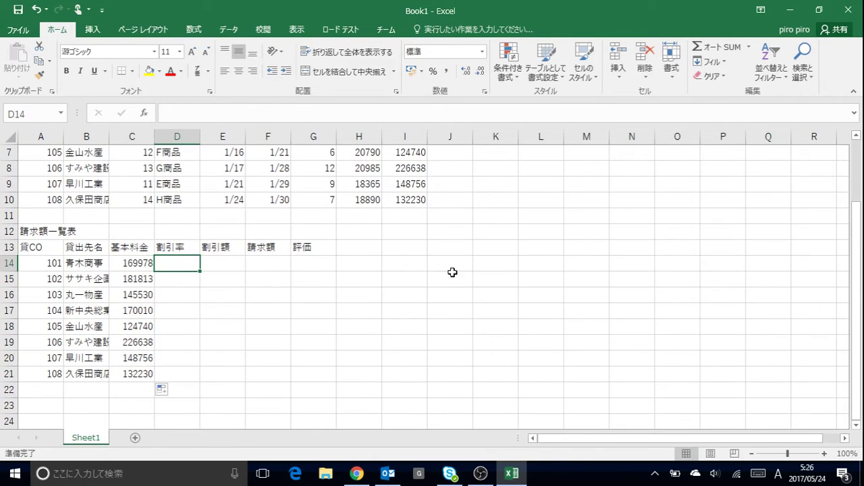
- Put the title 割引率表 in J12 with headers 基本料金 and 割引率 in J13:K13
left_click(451, 231)
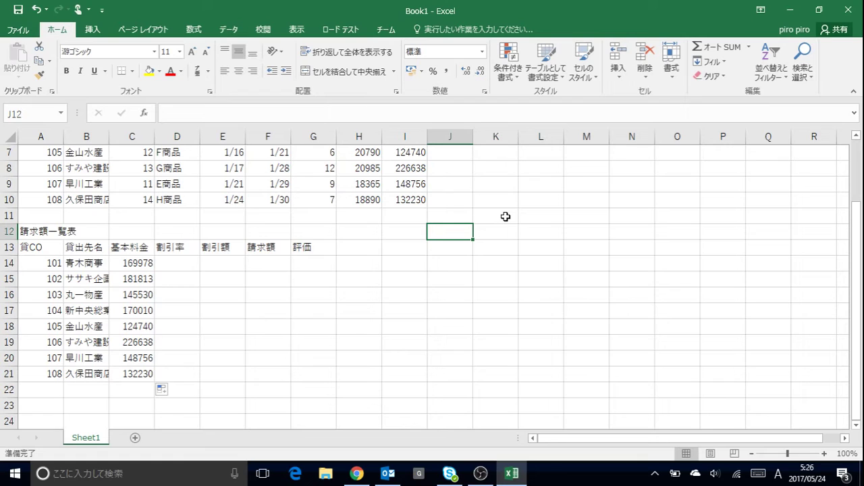
type("warib")
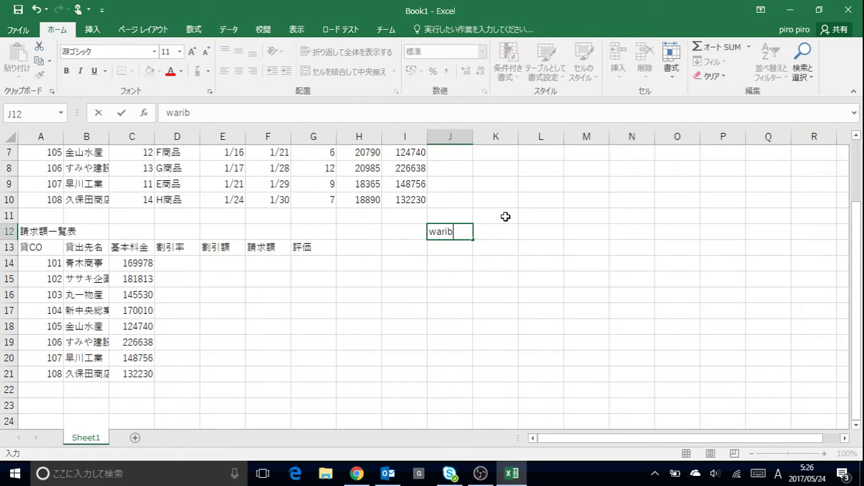
type("iki")
key("BackSpace")
key("BackSpace")
key("BackSpace")
key("BackSpace")
key("BackSpace")
key("BackSpace")
key("BackSpace")
key("Zenkaku_Hankaku")
type("waribiki")
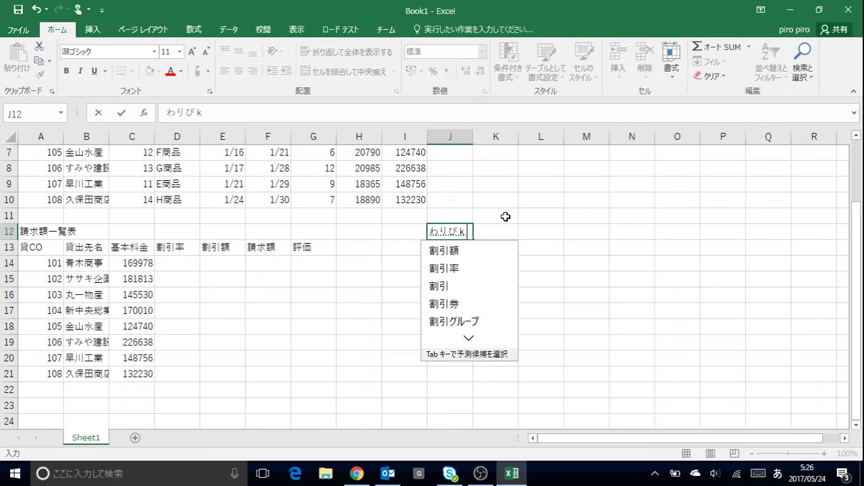
type("ritsuhyou")
key("space")
key("Return")
key("Return")
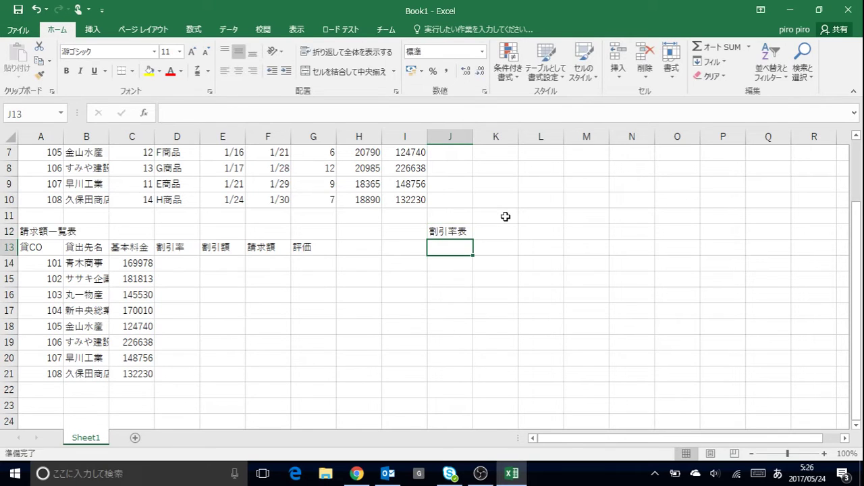
type("kihonnry")
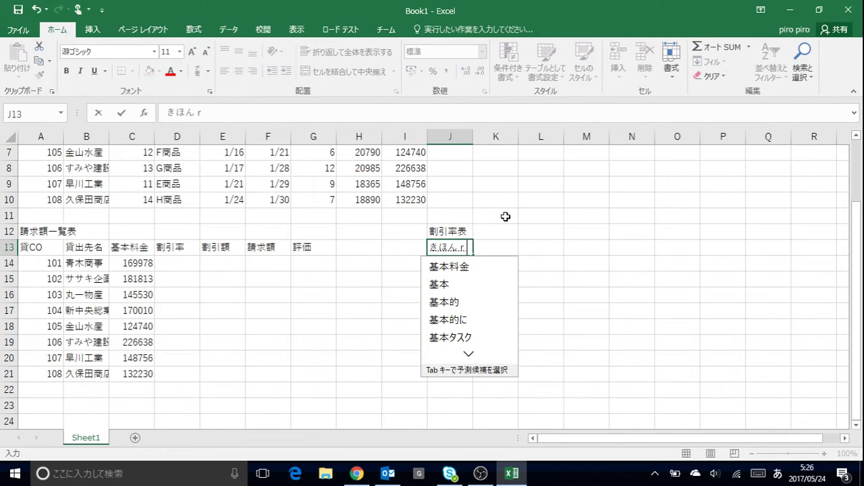
type("ouki")
key("Tab")
key("Return")
key("Tab")
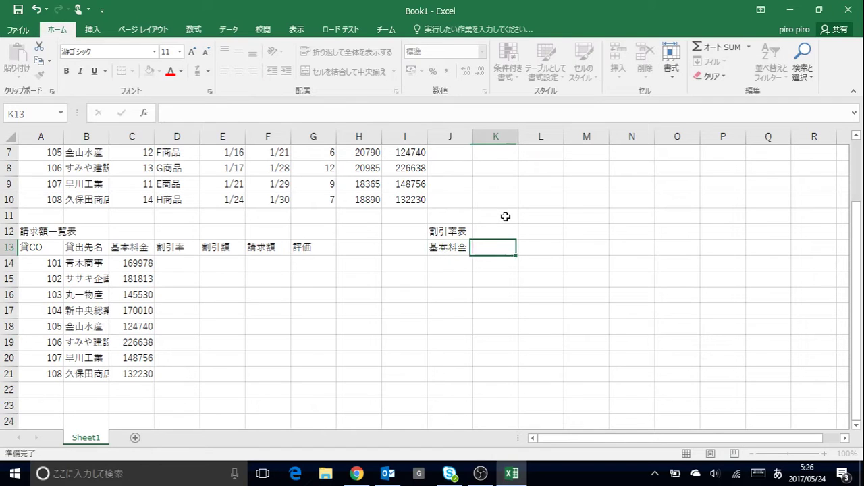
type("w")
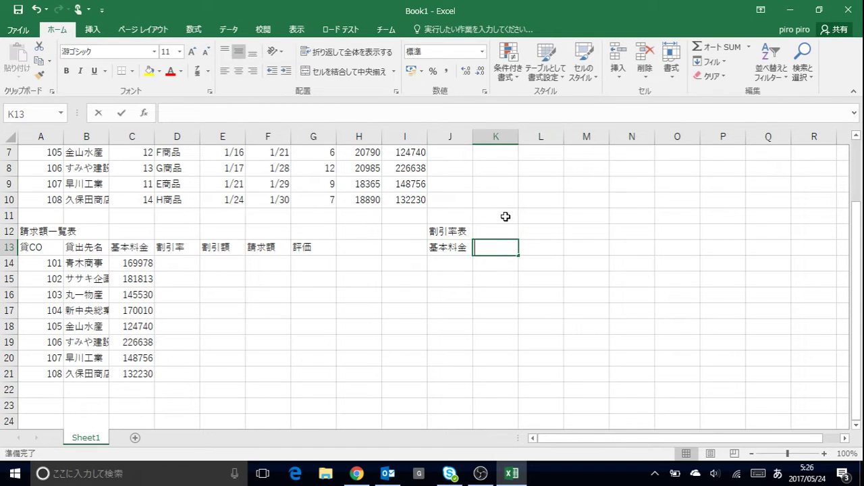
type("aribikirit")
key("Tab")
key("Tab")
key("Return")
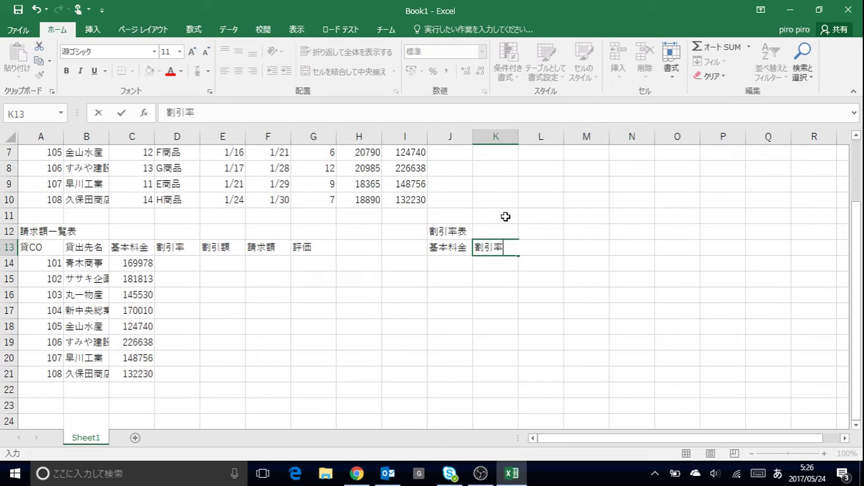
key("Return")
- Enter the base-fee thresholds 1, 140000 and 170000 in J14:J16
key("Zenkaku_Hankaku")
type("1")
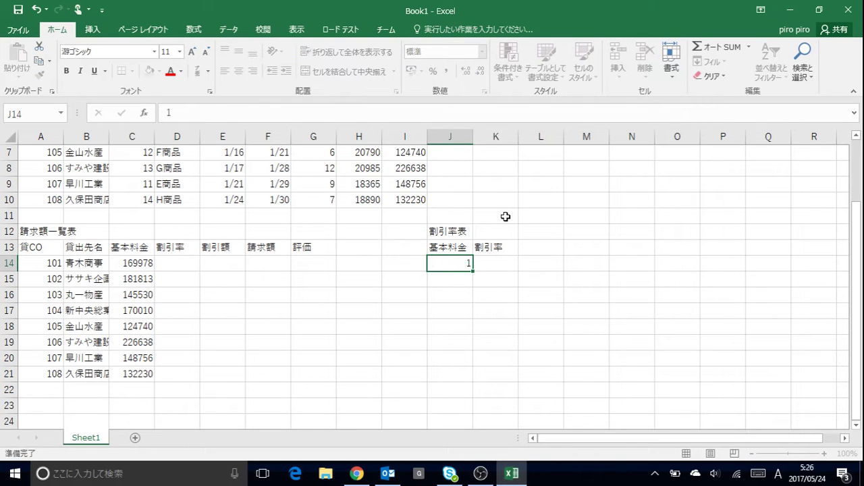
key("Return")
type("140")
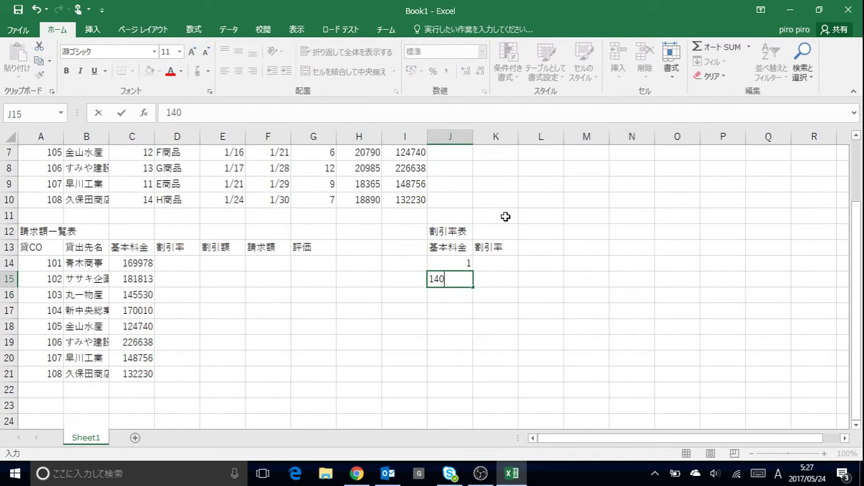
type("000")
key("Return")
type("1")
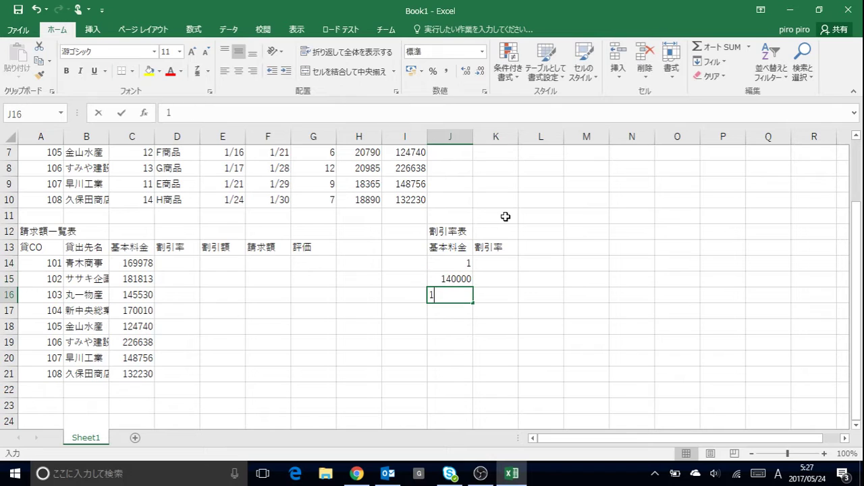
type("70000")
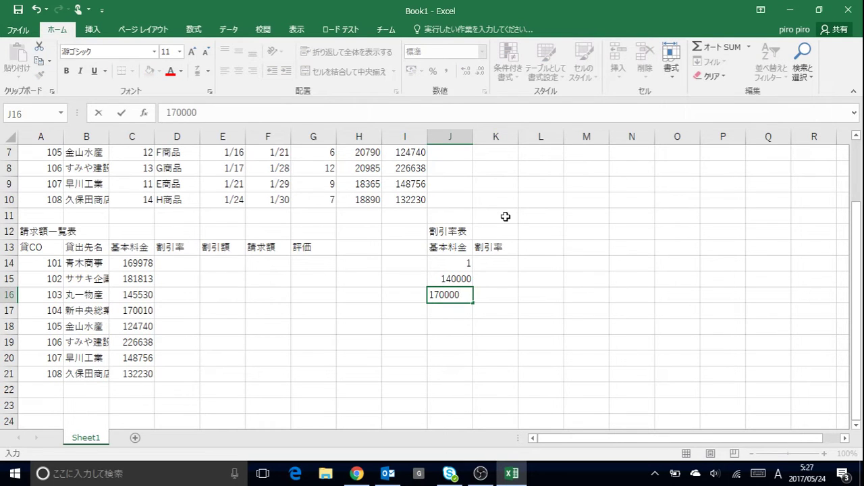
key("Return")
- Enter the discount rates 4.80%, 5.70% and 6.60% in K14:K16
key("Right")
key("Up")
key("Up")
key("Up")
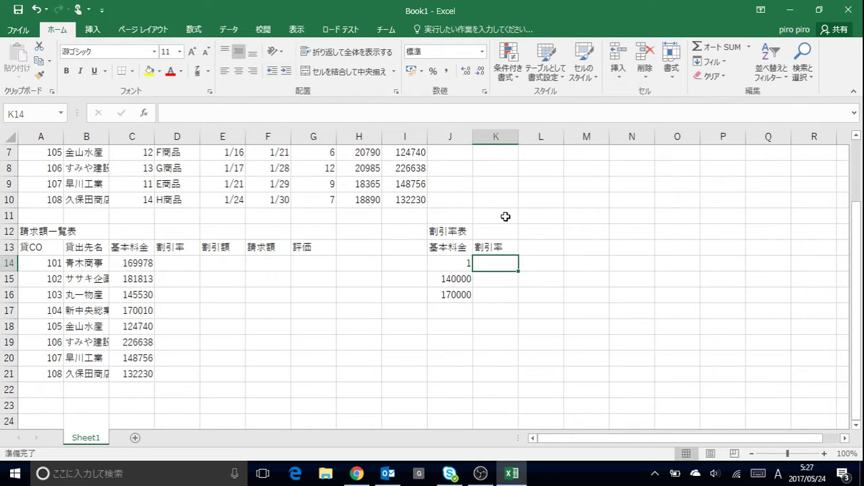
type("4.8")
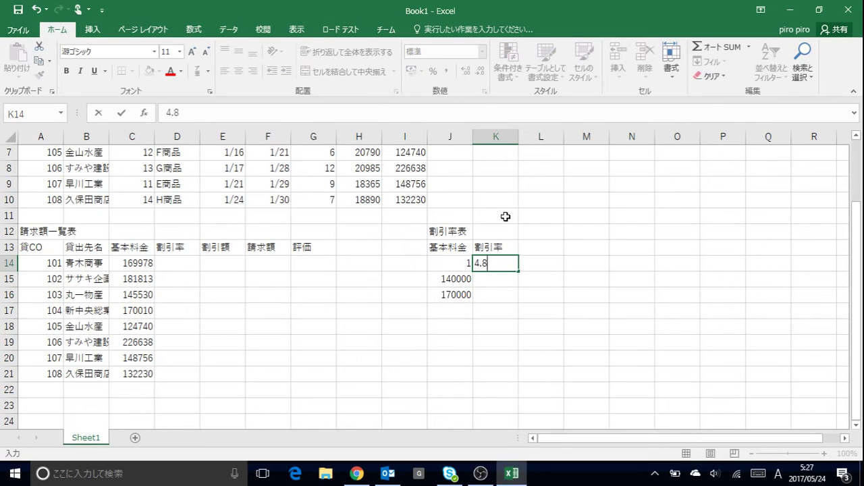
type("0%")
key("Return")
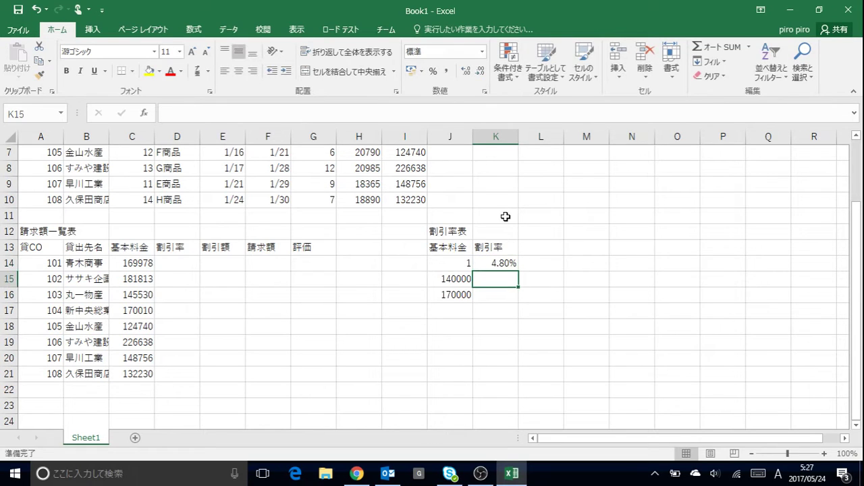
type("5")
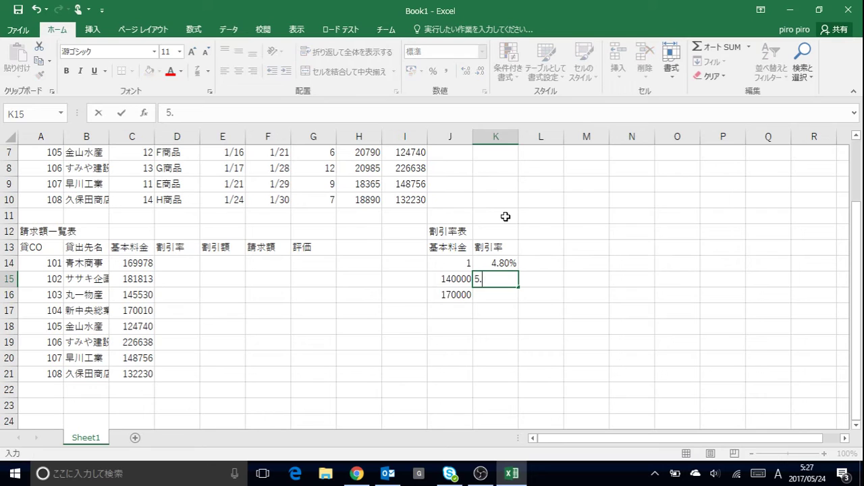
type(".70%")
key("Return")
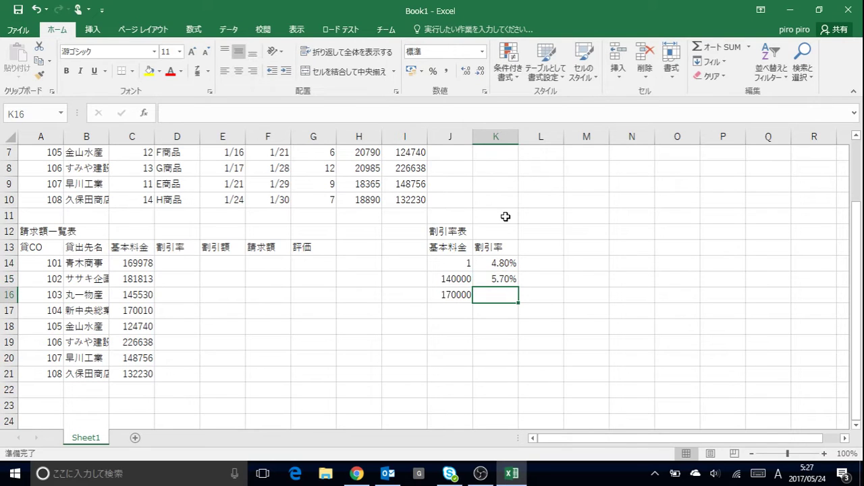
type("6")
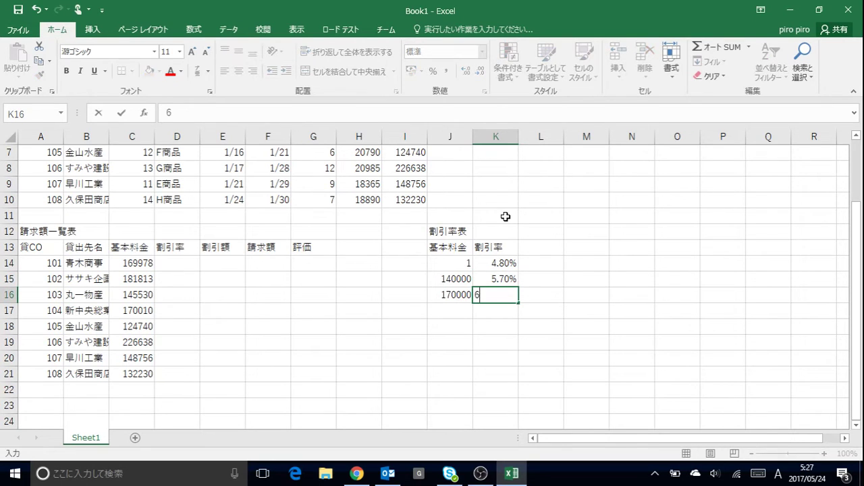
type(".60")
type("%")
key("Return")
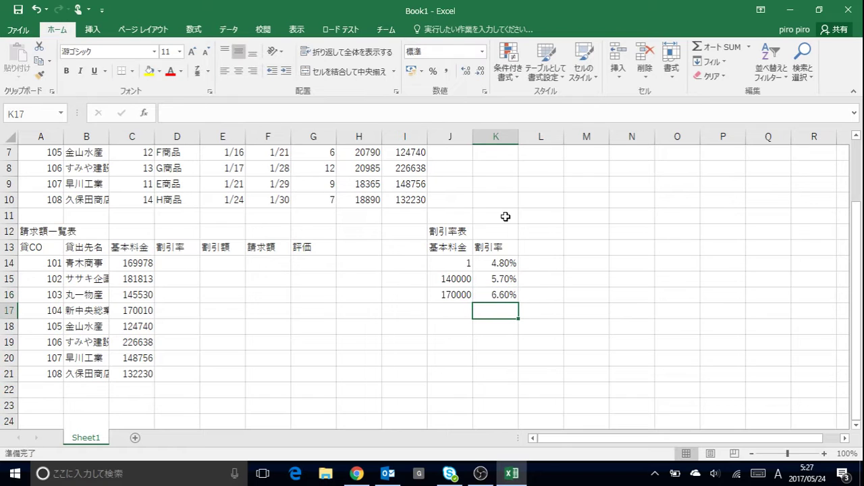
- Enter =VLOOKUP(C14,$J$13:$K$16,2,1) in D14 to get the discount rate
left_click(177, 262)
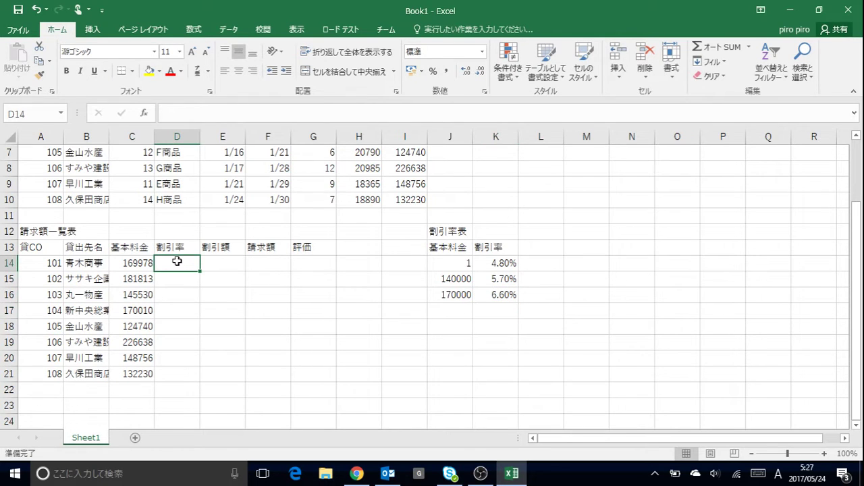
type("=vl")
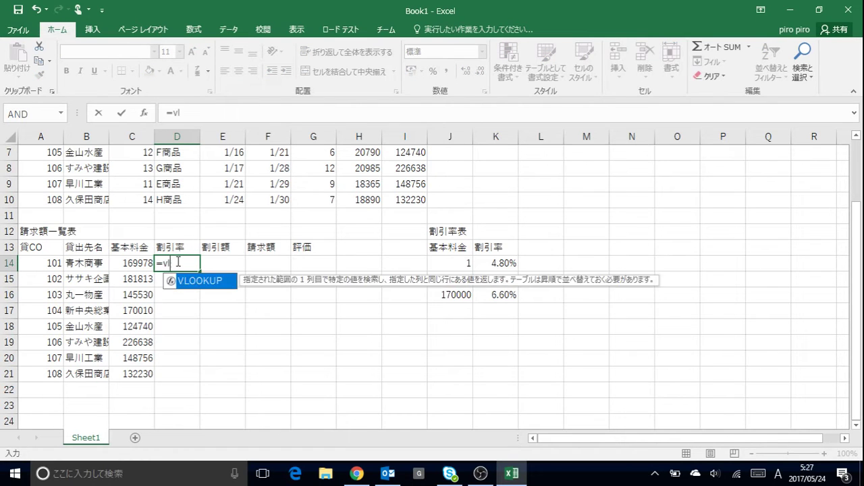
key("Right")
left_click(177, 262)
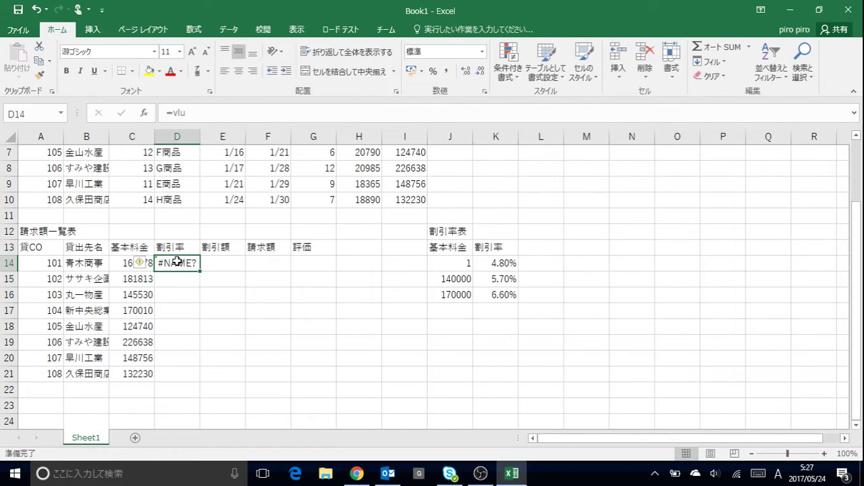
type("=vl")
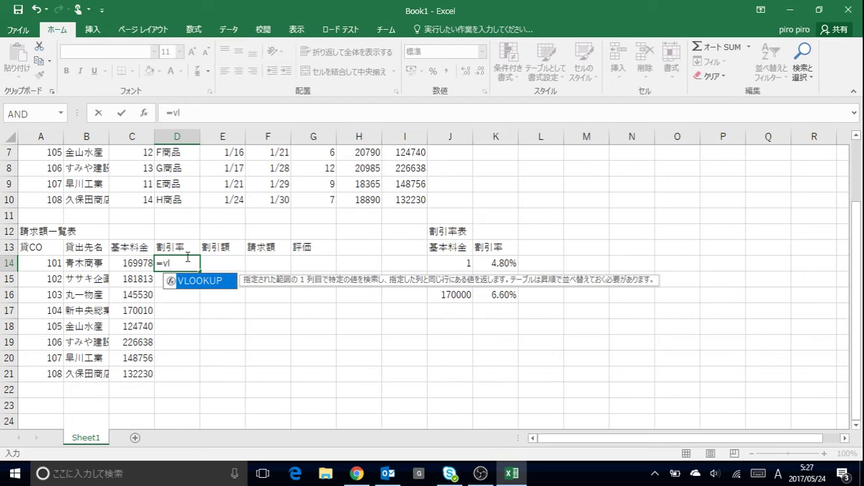
key("Tab")
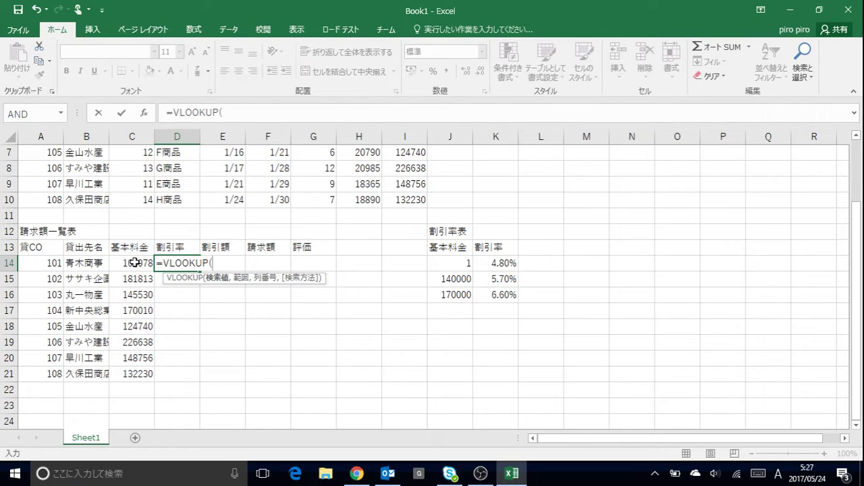
left_click(135, 263)
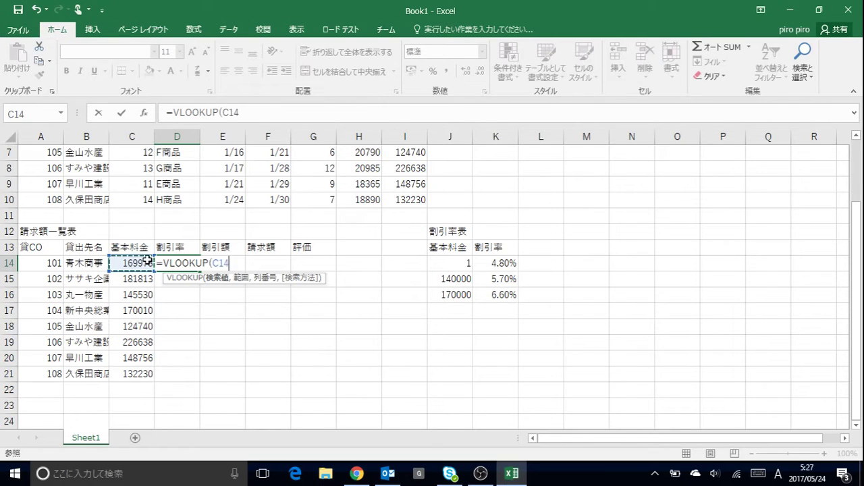
type(",")
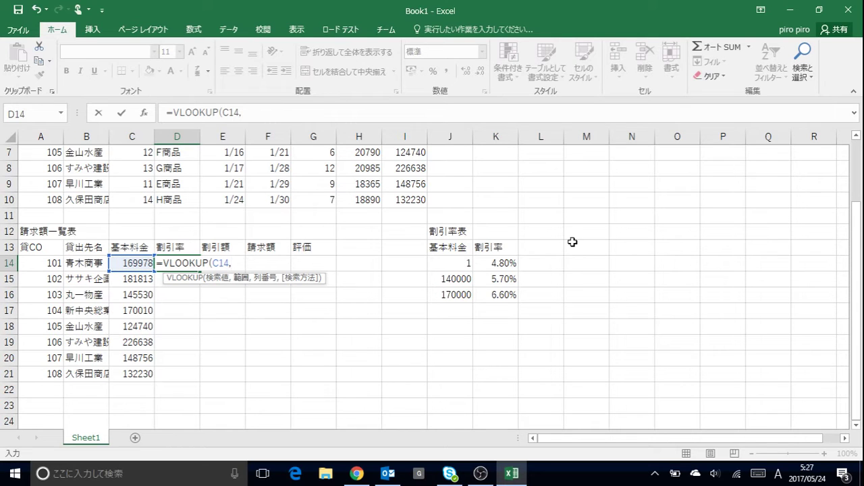
left_click_drag(454, 249, 491, 293)
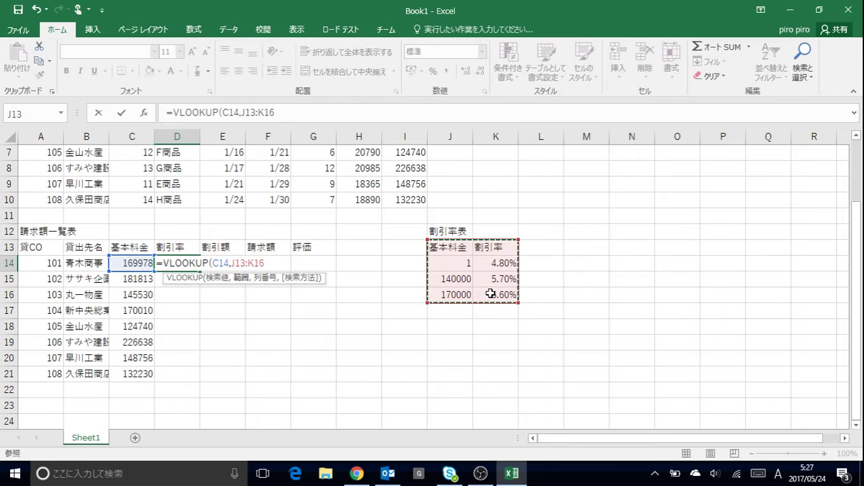
key("F4")
type("$K$16,2,")
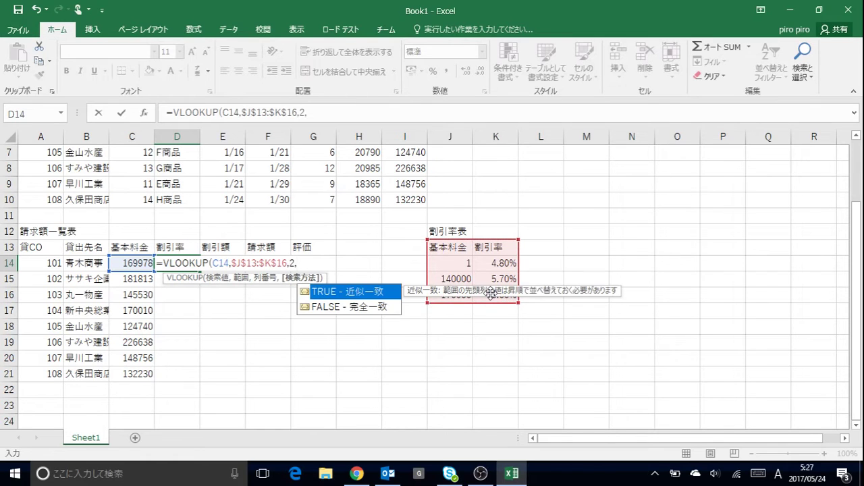
type("1)")
key("Return")
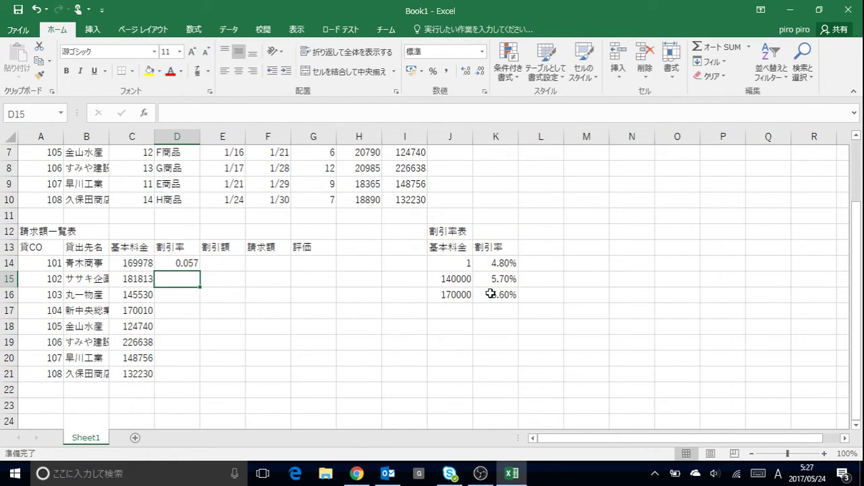
- Copy the D14 discount-rate formula down to D21
left_click(180, 262)
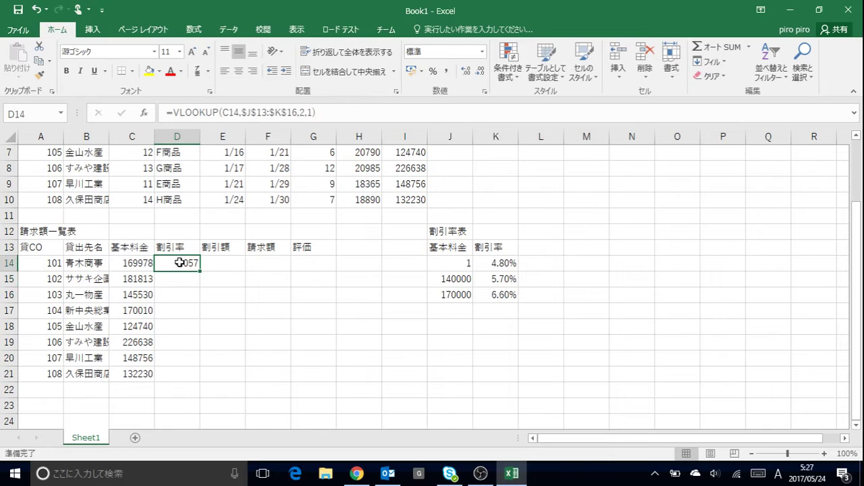
left_click_drag(200, 273, 198, 379)
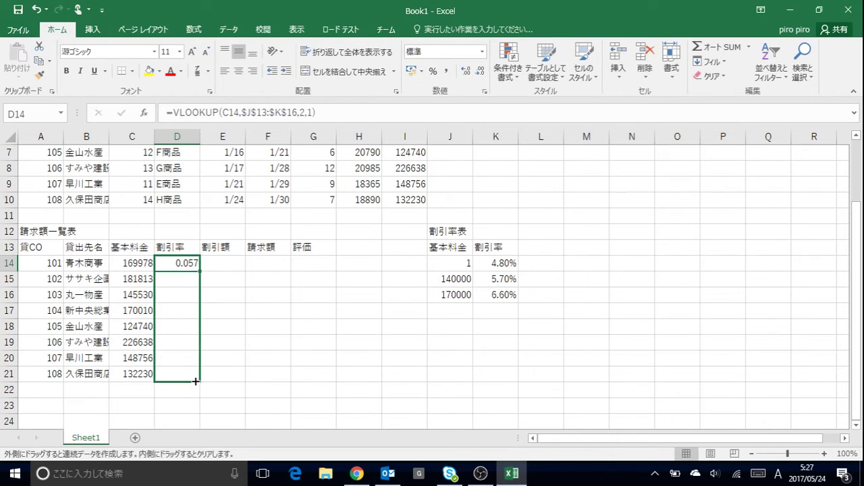
left_click(226, 266)
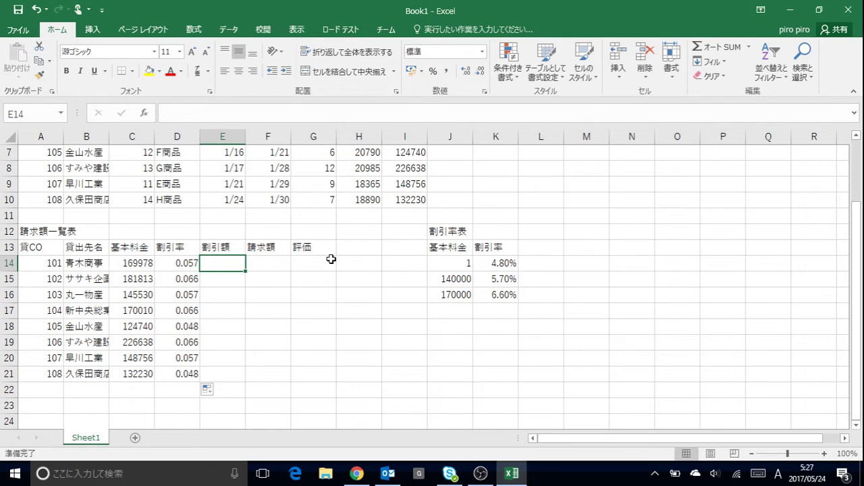
- Enter =ROUNDUP(C14*D14,0) in E14 for the rounded-up discount amount
type("=")
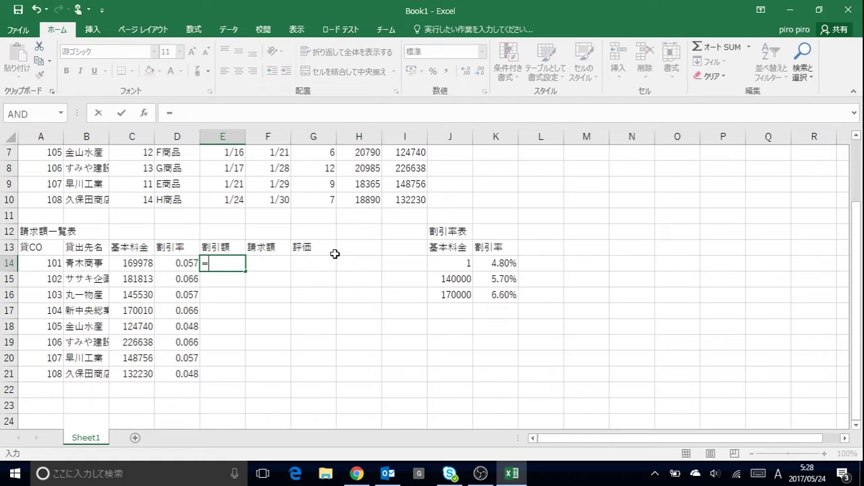
type("rou")
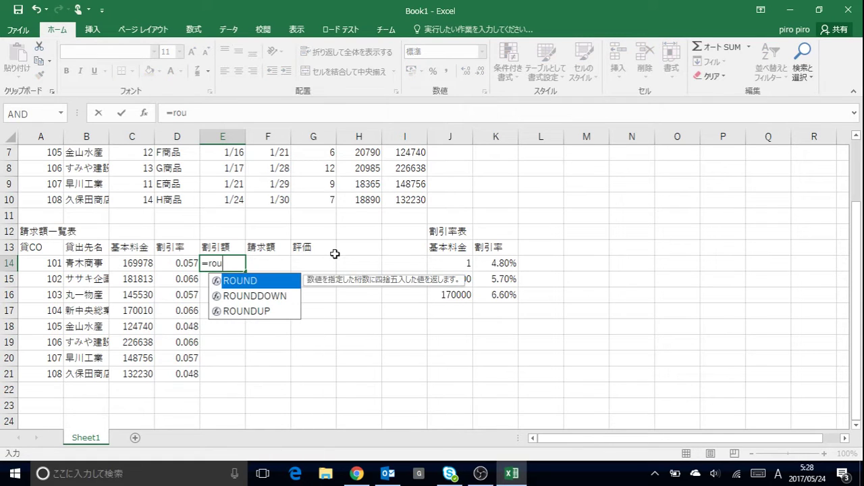
key("Down")
key("Down")
key("Tab")
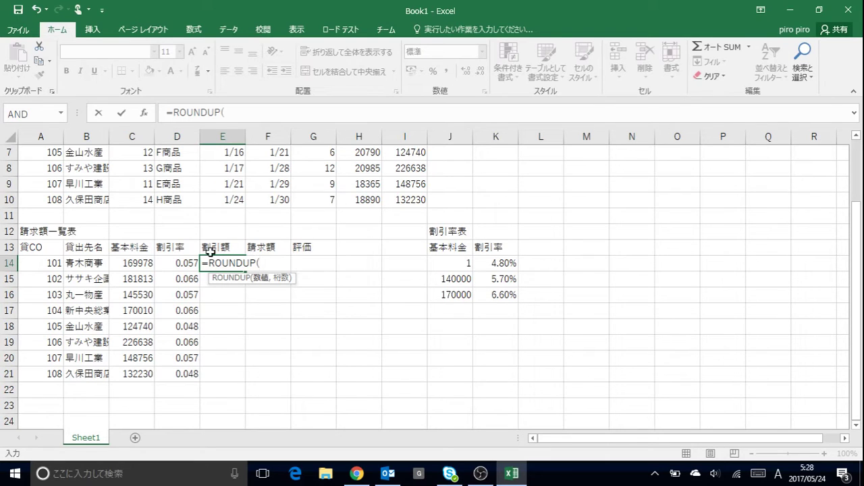
left_click(153, 259)
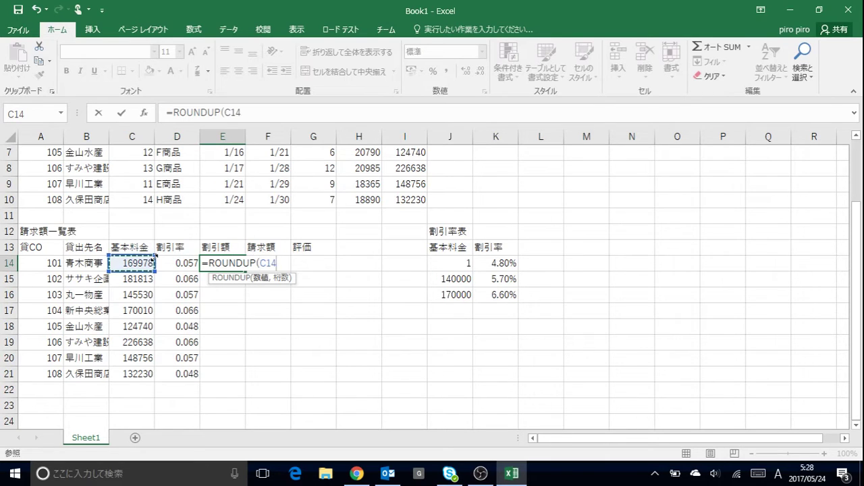
type("*")
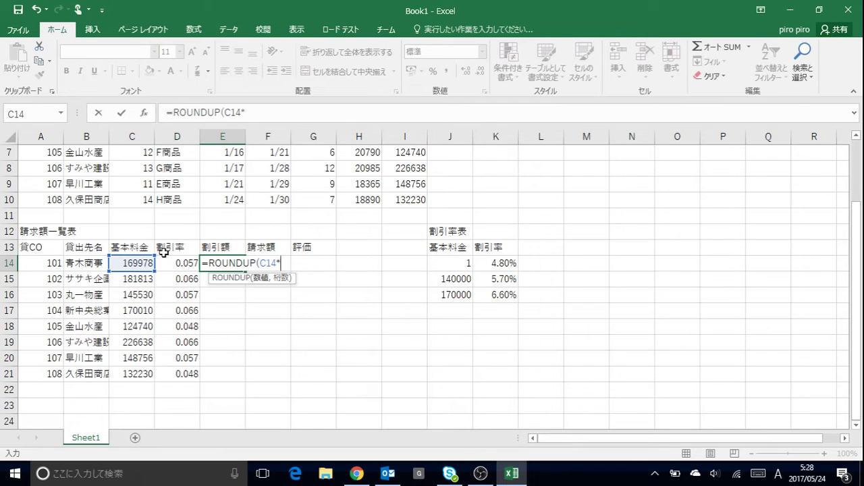
left_click(177, 263)
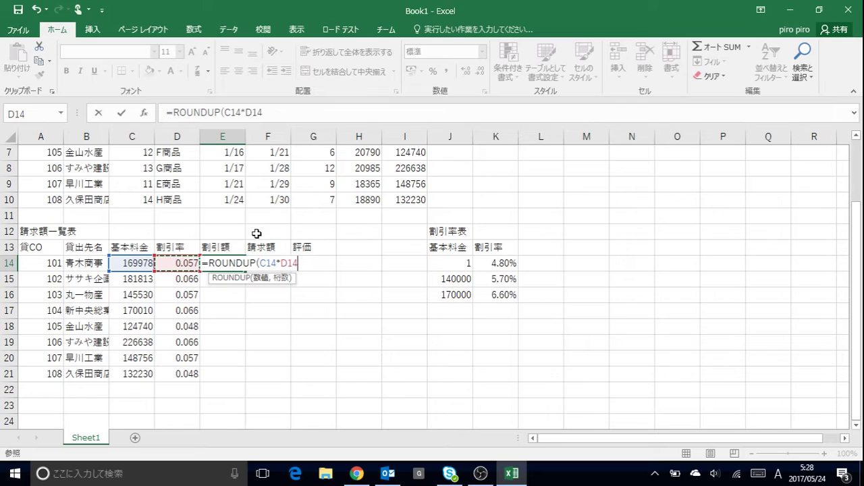
type(",")
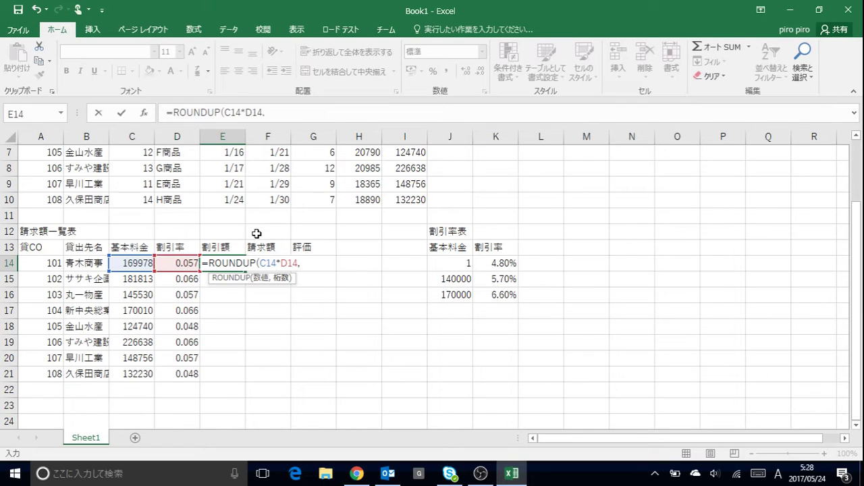
type("0")
key("Return")
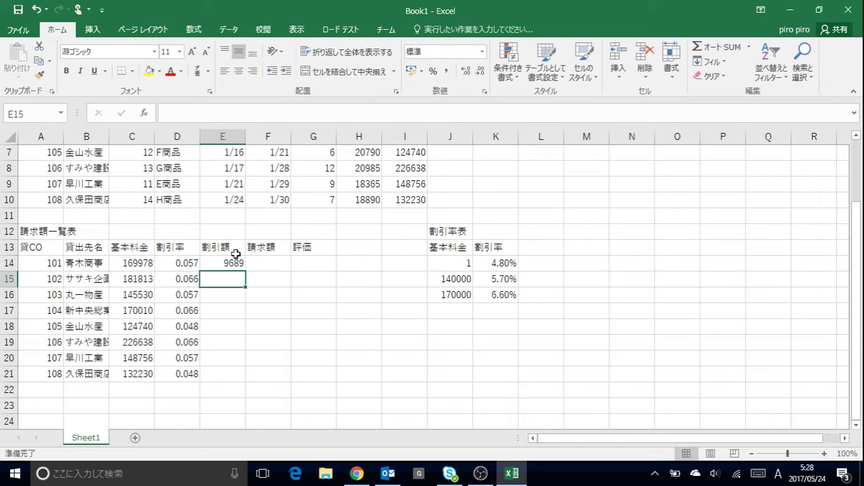
- Fill the E14 discount-amount formula down to E21
left_click(233, 262)
left_click_drag(245, 270, 245, 376)
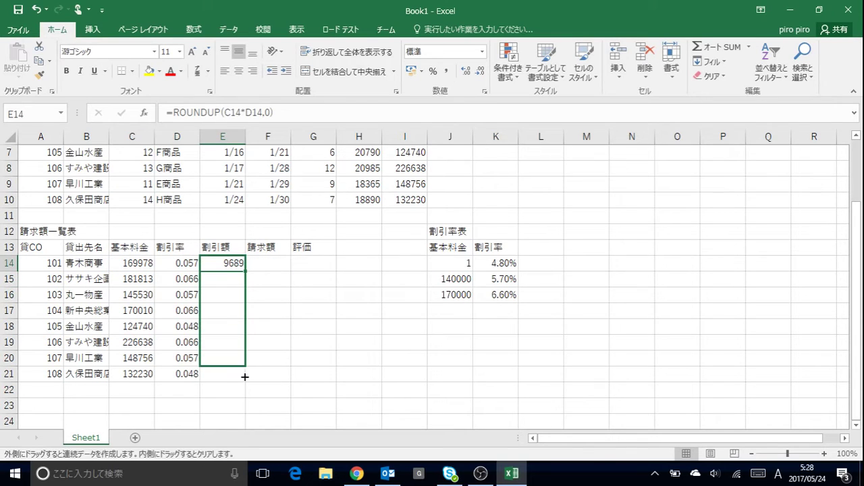
left_click(280, 263)
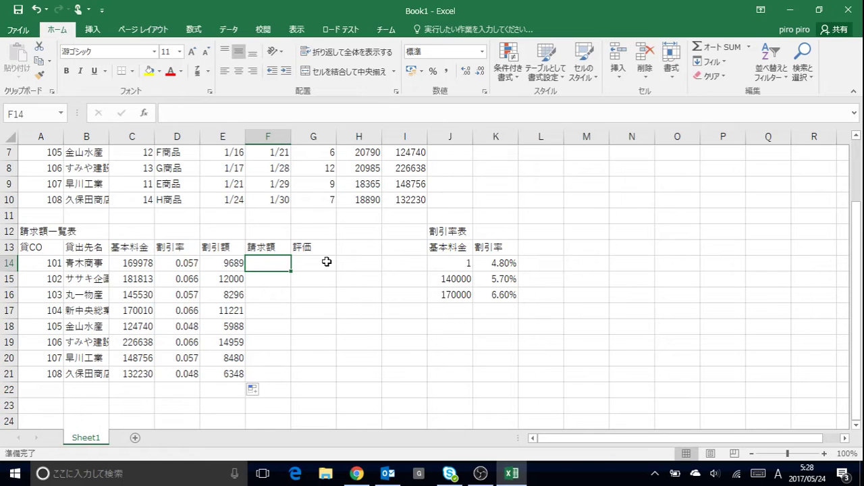
- Enter =C14-E14 in F14 and fill it down to F21
type("=")
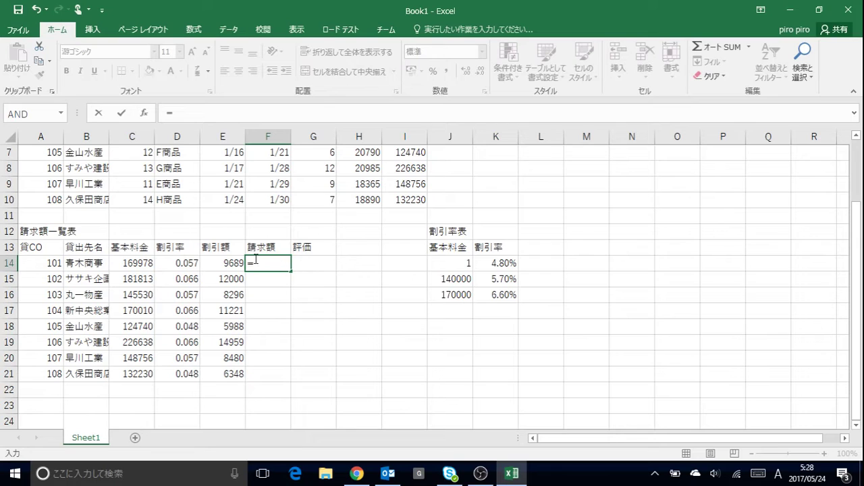
left_click(135, 261)
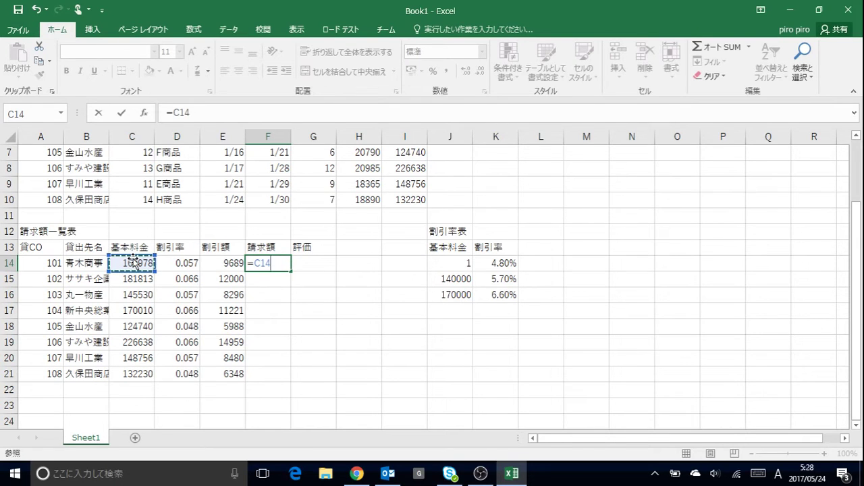
type("-")
left_click(216, 262)
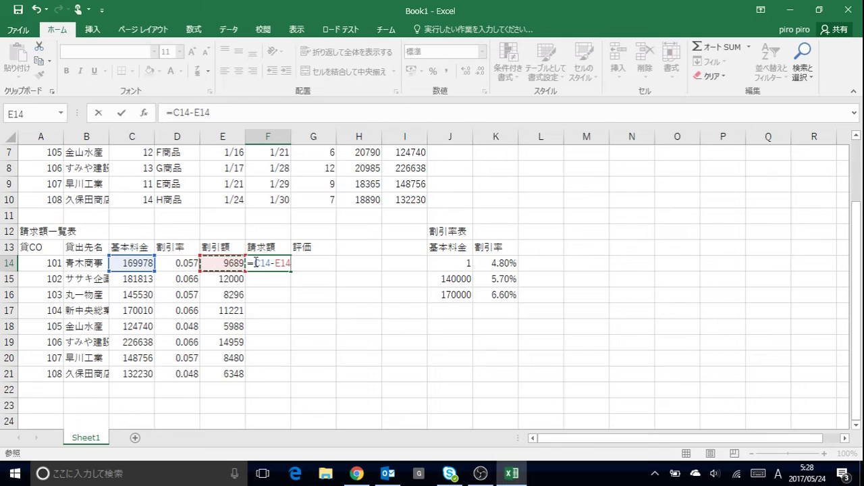
key("Return")
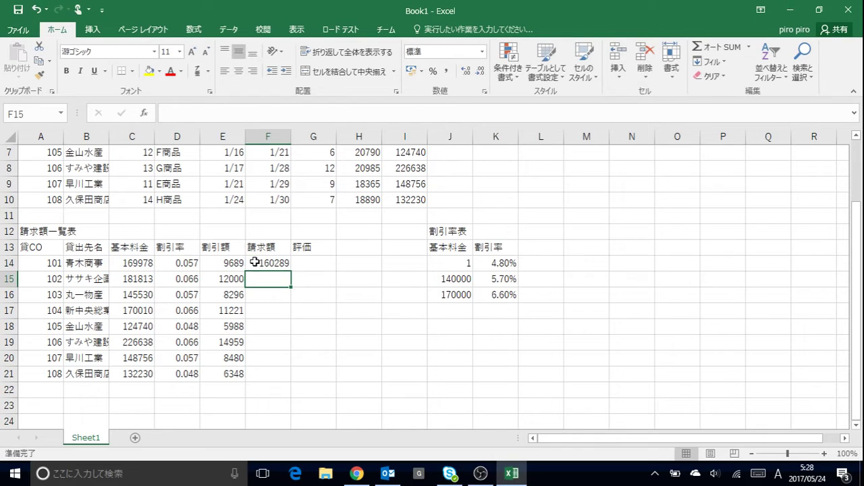
left_click(284, 264)
left_click_drag(291, 271, 291, 380)
left_click(323, 264)
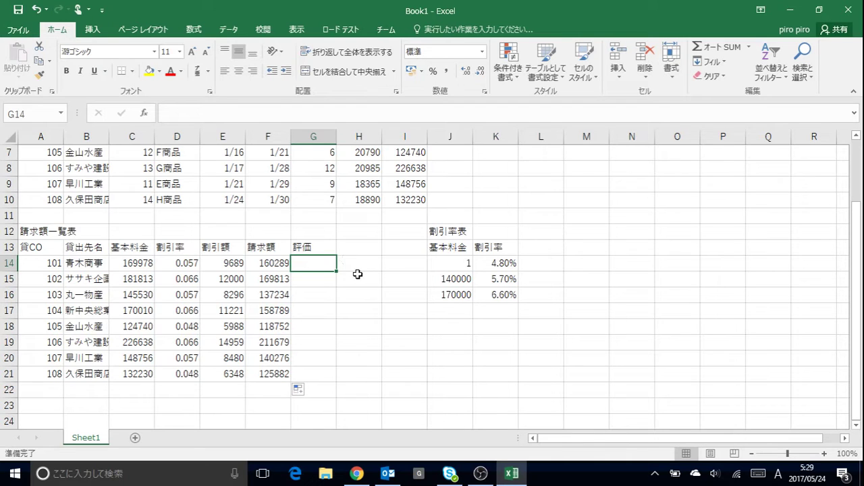
- Start G14's rating formula: IF(AND(E14<=12000,F14>=160000),"***", followed by a nested IF(AND(
type("=if")
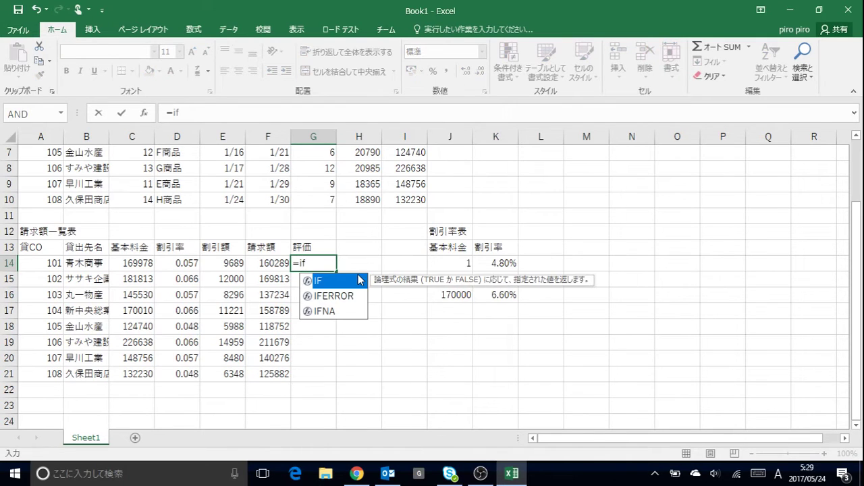
type("(")
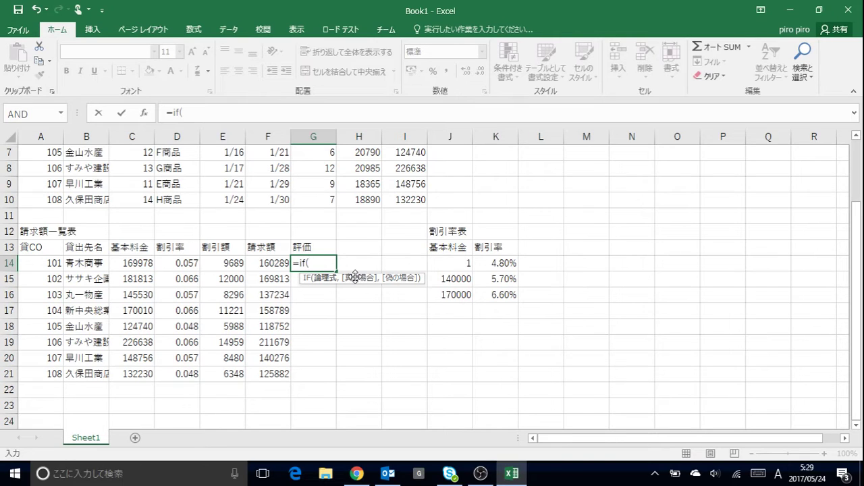
left_click(234, 263)
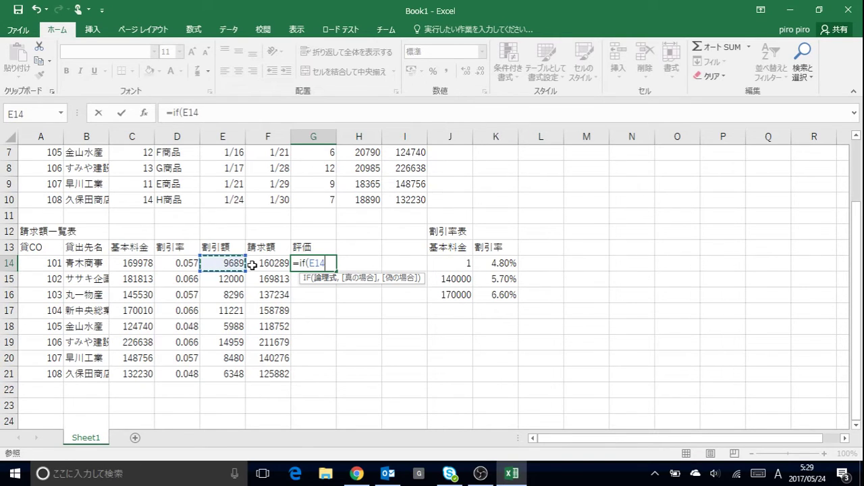
type("<=")
type("12")
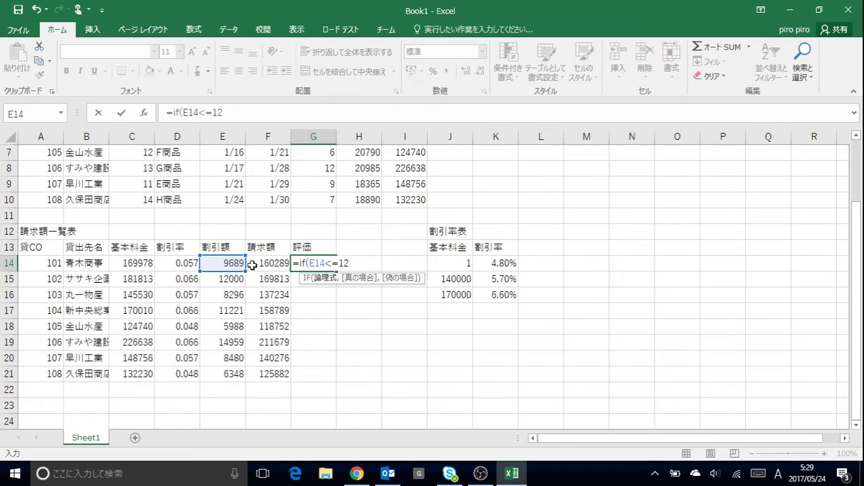
key("BackSpace")
key("BackSpace")
key("BackSpace")
key("BackSpace")
key("BackSpace")
key("BackSpace")
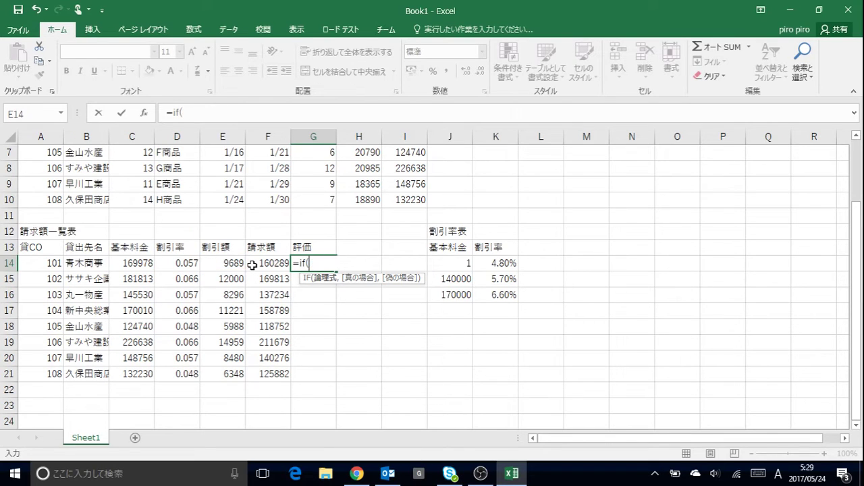
type("AND(")
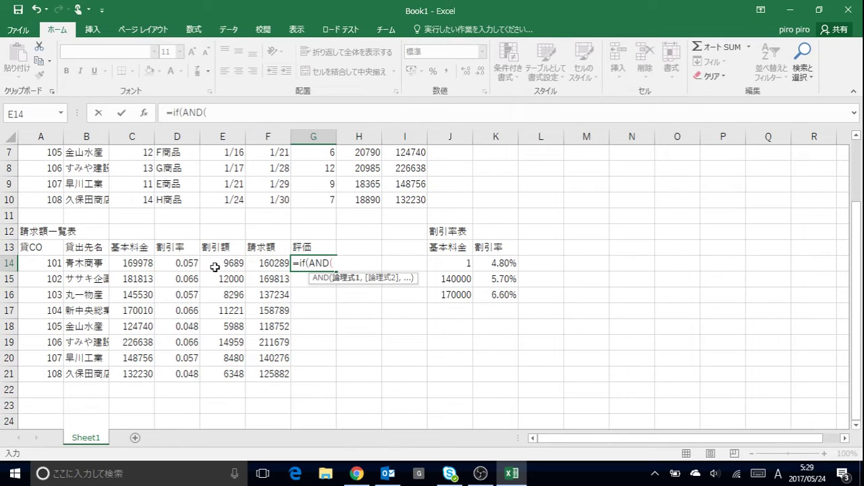
left_click(219, 251)
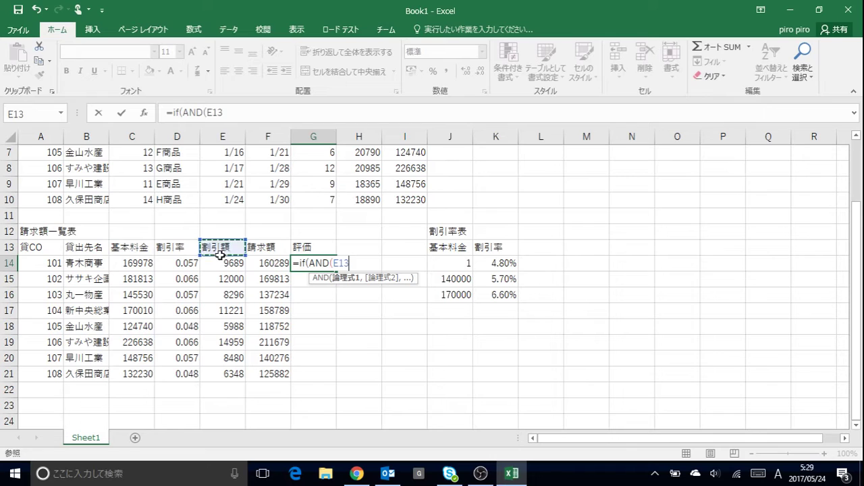
left_click(231, 266)
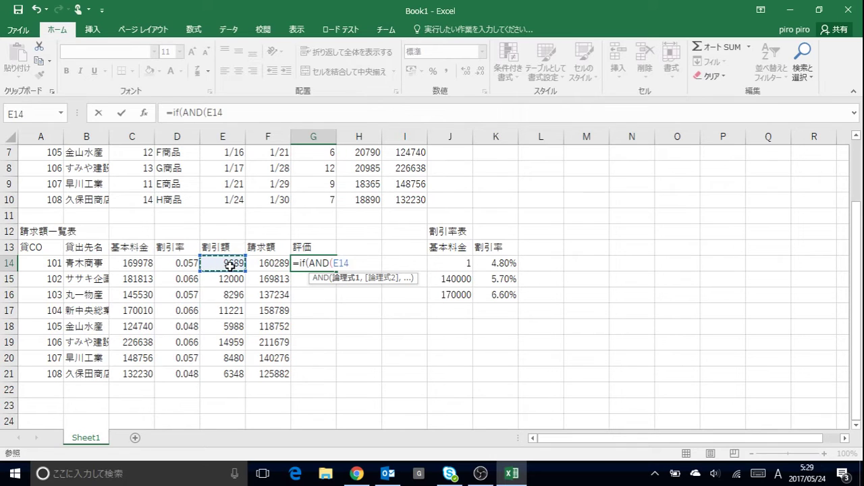
type("<=12")
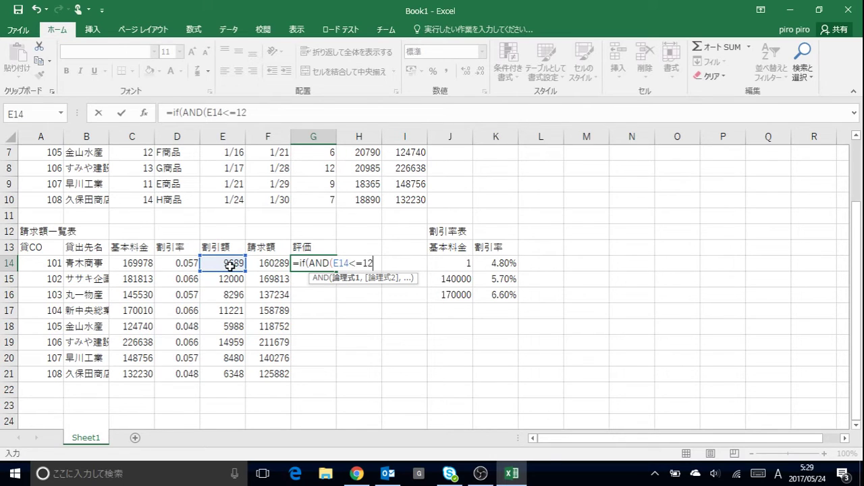
type("000,")
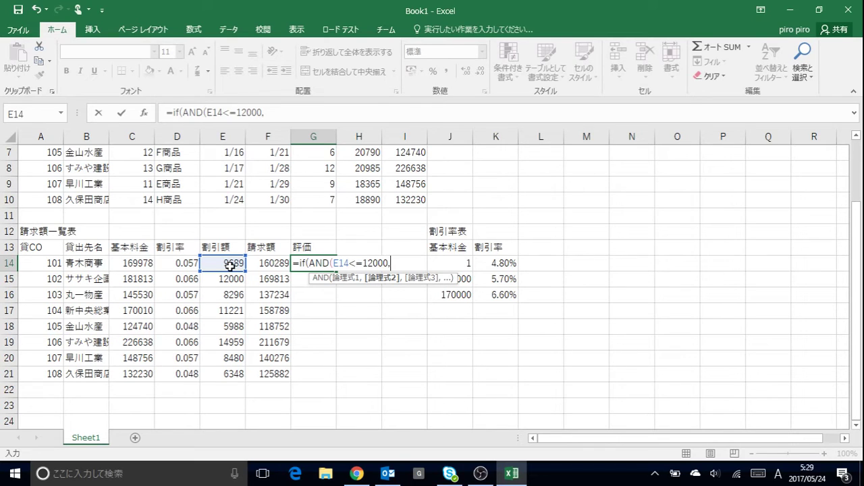
left_click(270, 268)
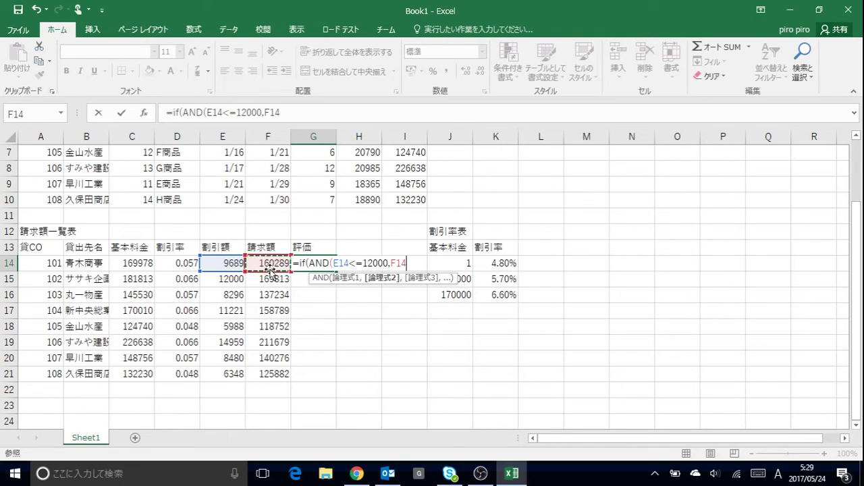
type(">=")
type("160")
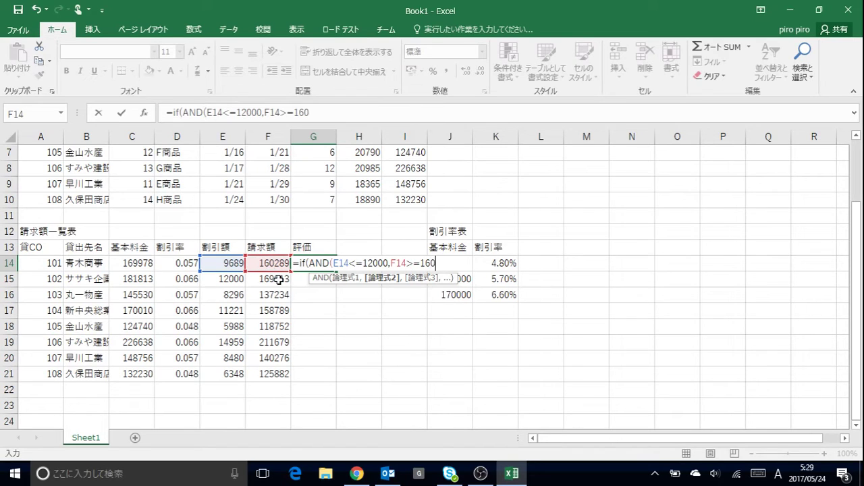
type("000)")
type(",\"**")
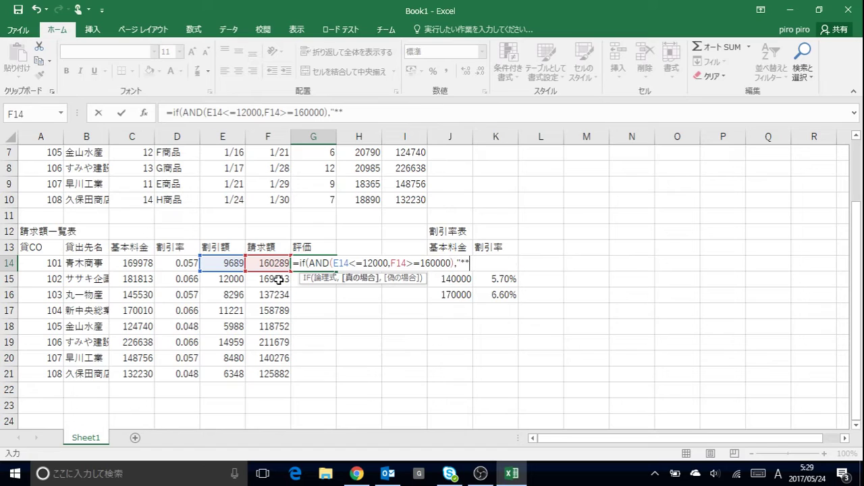
type("*\",i")
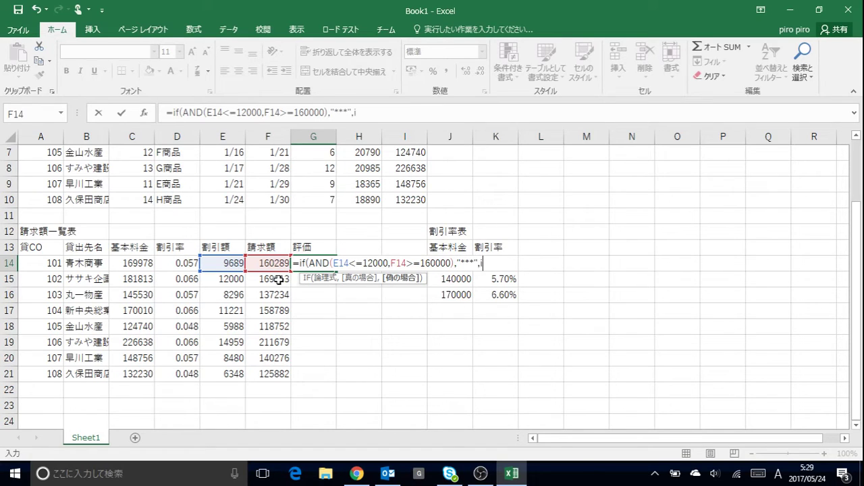
type("f")
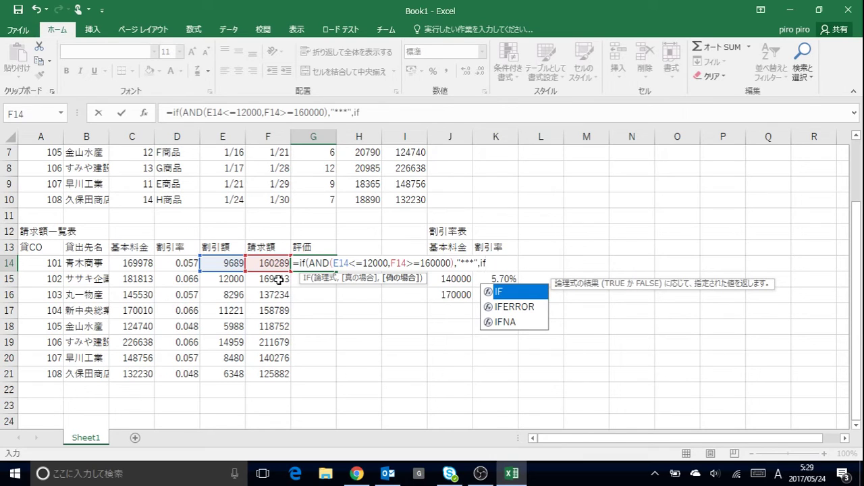
type("(")
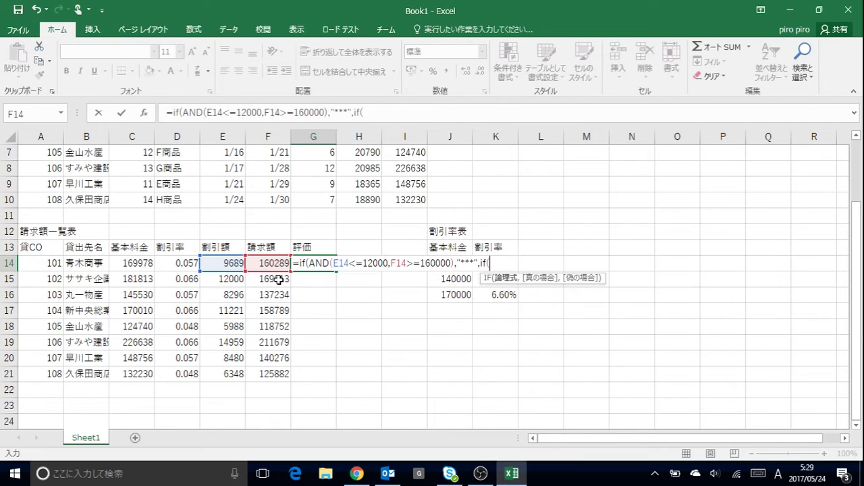
type("AND(")
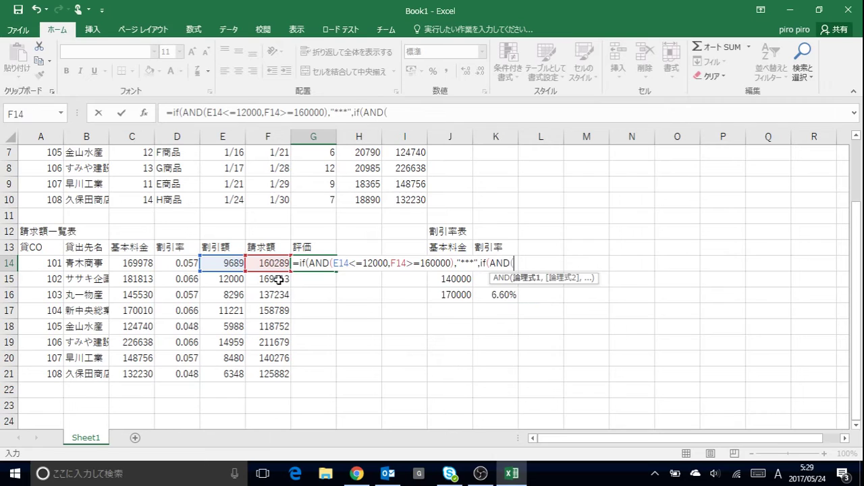
- Finish with AND(E14<=12000,F14>=140000) giving "**" else "*", and fill down to G21
left_click(232, 263)
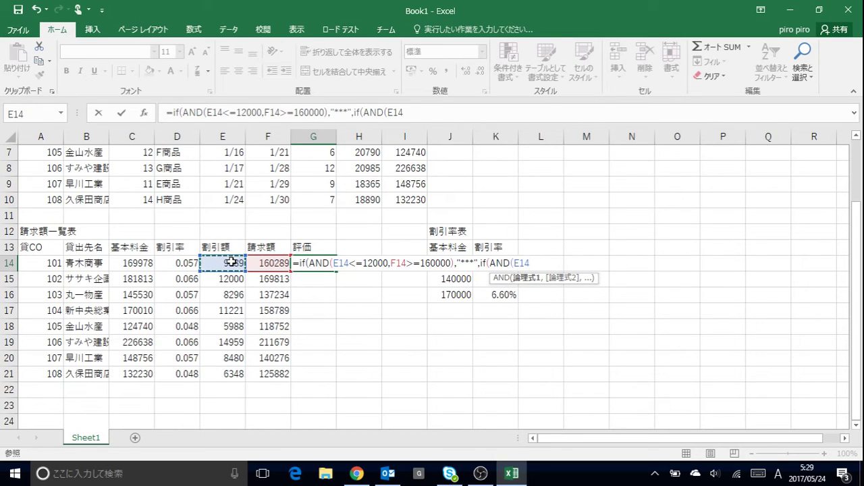
type("<=12")
type("000,")
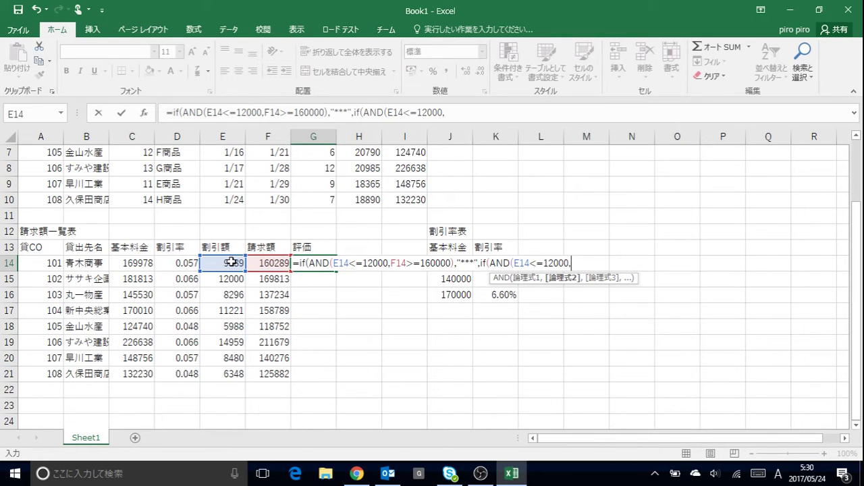
left_click(263, 263)
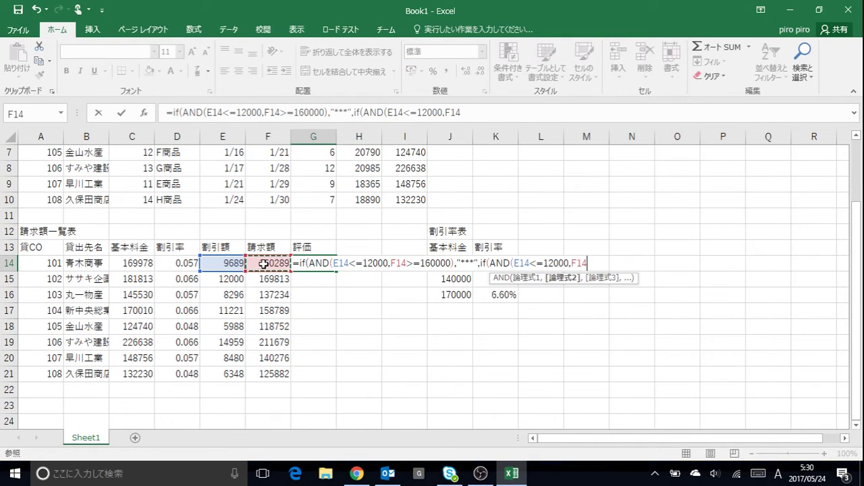
type(">=")
type("140")
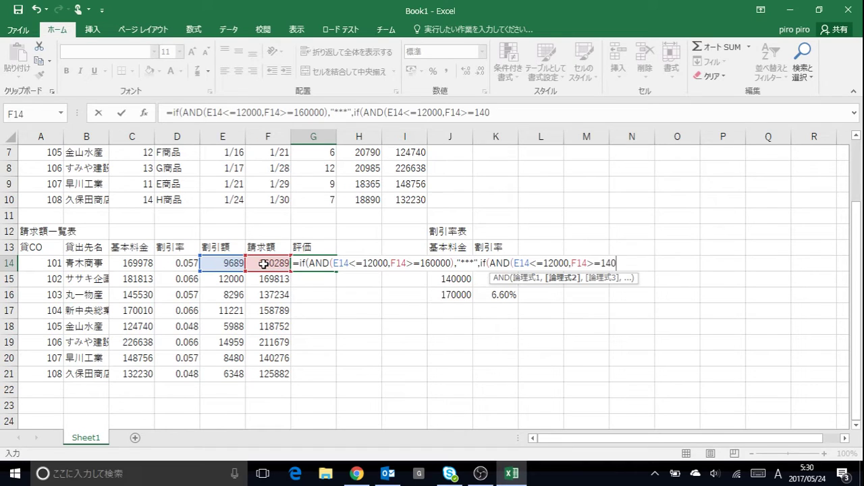
type("000),")
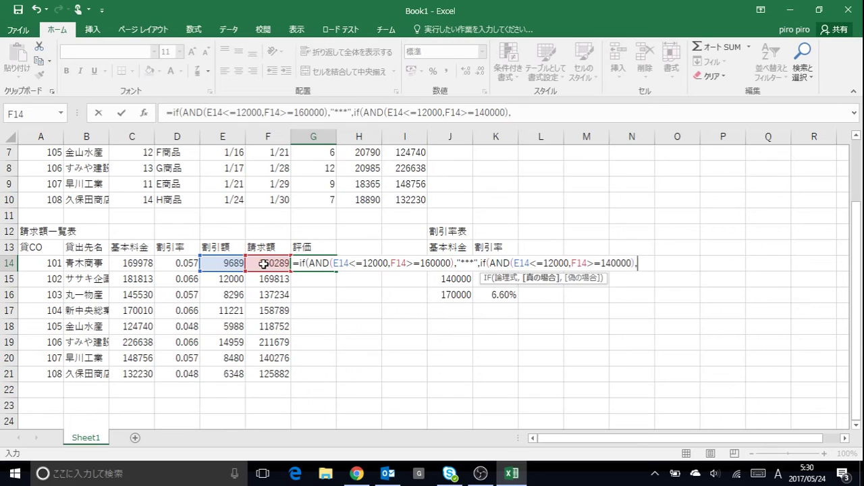
type("\"")
type("**\"")
type(",\"")
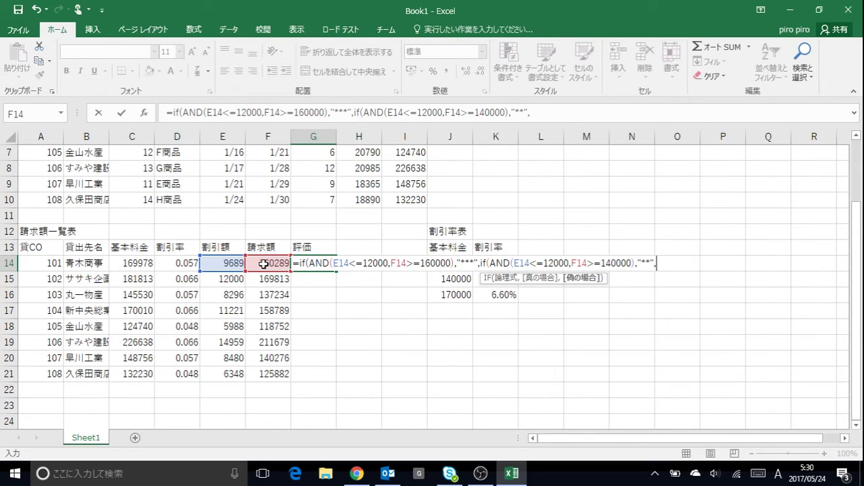
type("*\"")
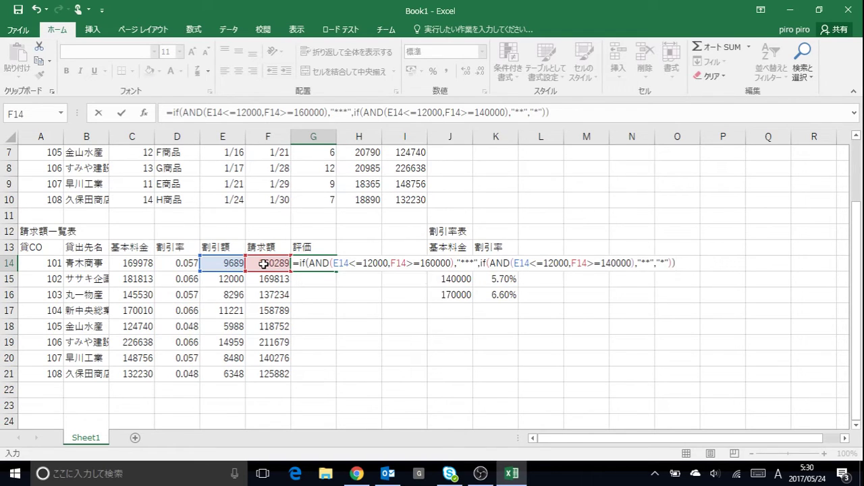
key("ctrl+Return")
key("Return")
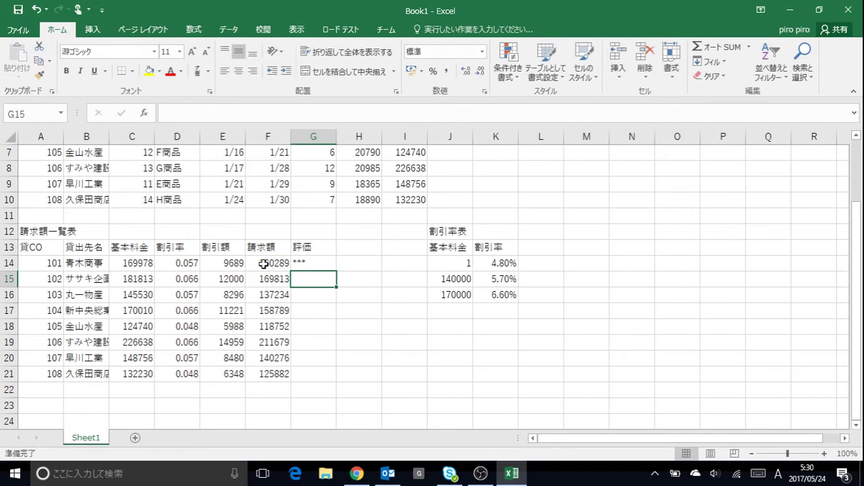
left_click(314, 264)
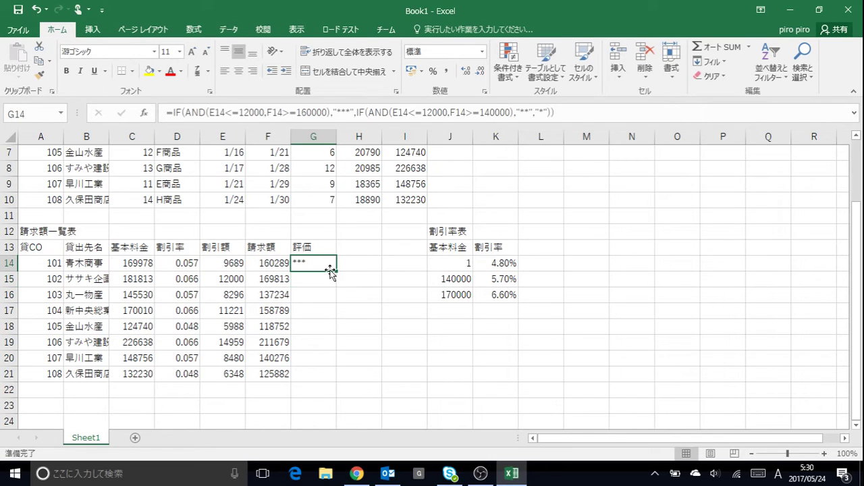
left_click_drag(338, 273, 337, 381)
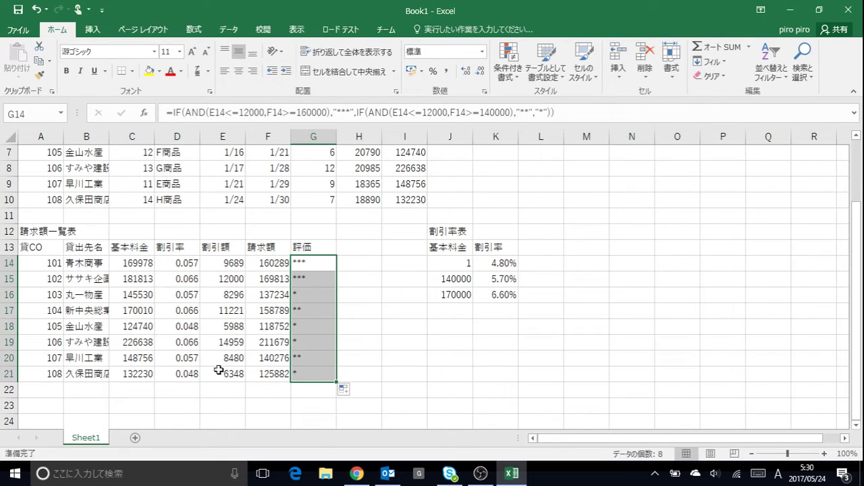
- Insert two blank rows above the billing table and label B12 '合計'
left_click_drag(9, 216, 9, 231)
right_click(12, 230)
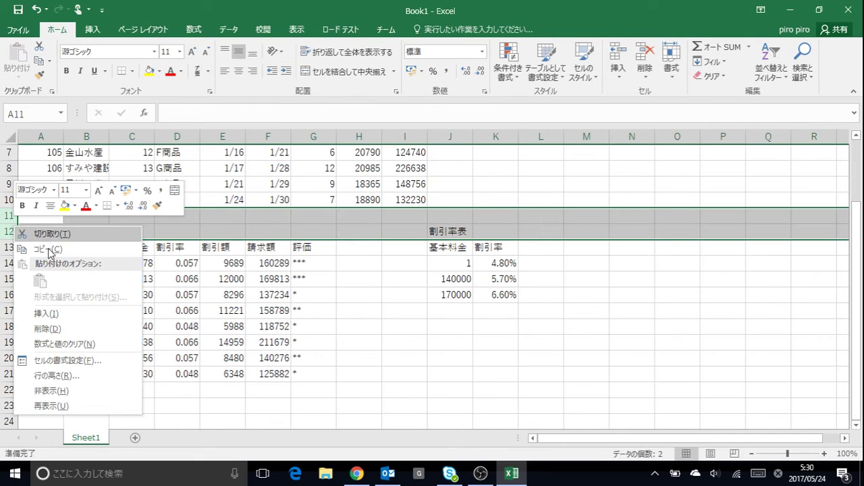
left_click(53, 312)
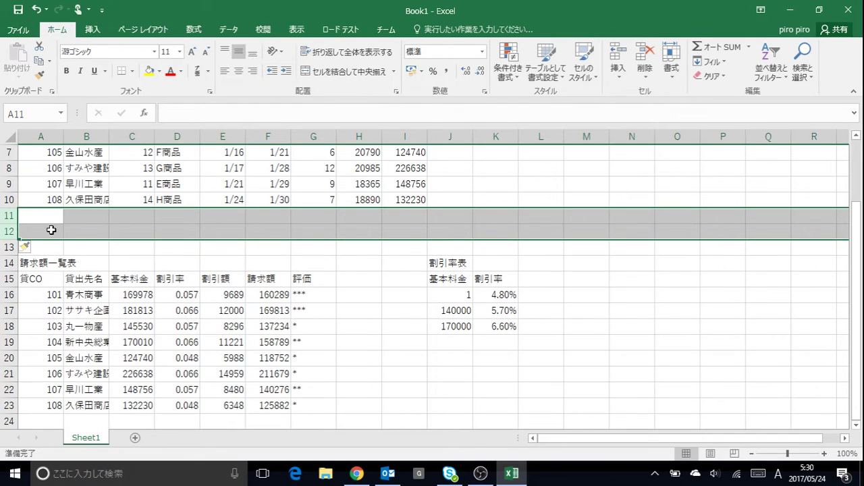
left_click(51, 231)
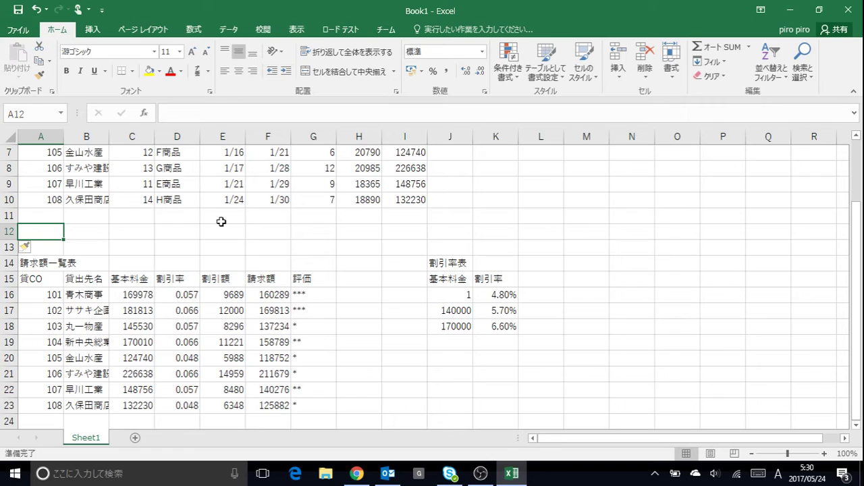
key("Right")
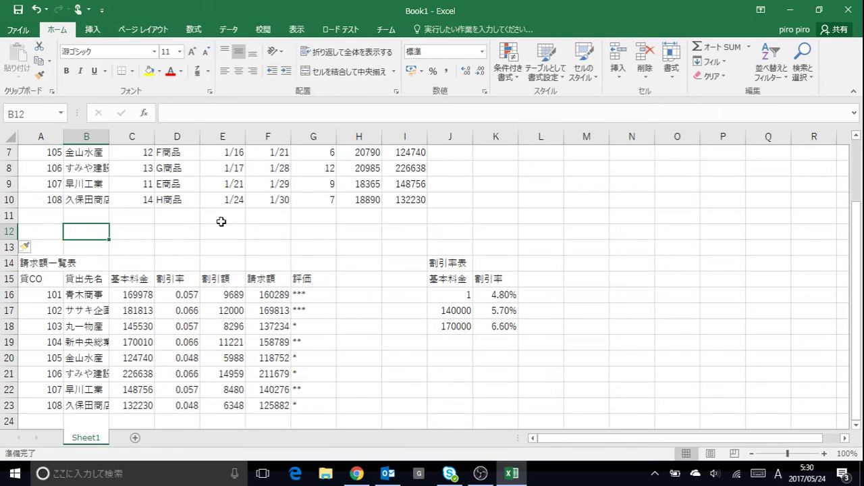
key("Zenkaku_Hankaku")
type("合計")
key("Right")
key("Right")
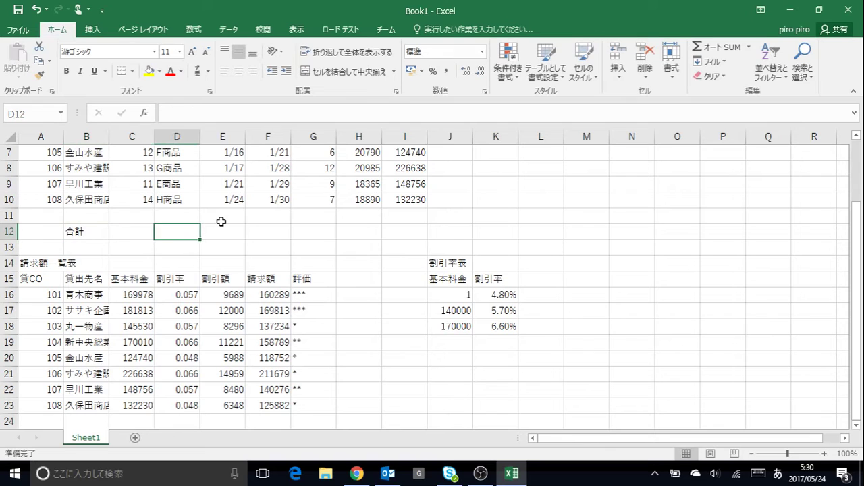
key("Right")
key("Right")
key("Right")
- Total the days in G12 with =SUM(G3:G10) (71) and copy it to I12 (1299695)
key("Zenkaku_Hankaku")
type("=s")
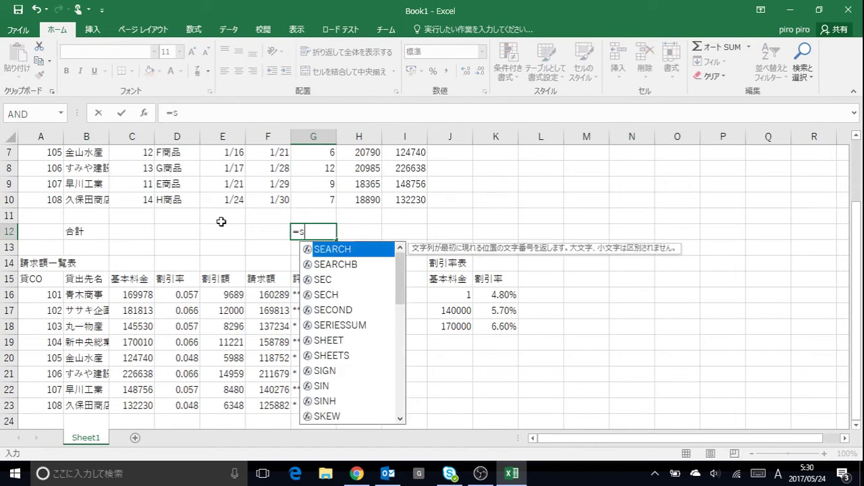
type("um(")
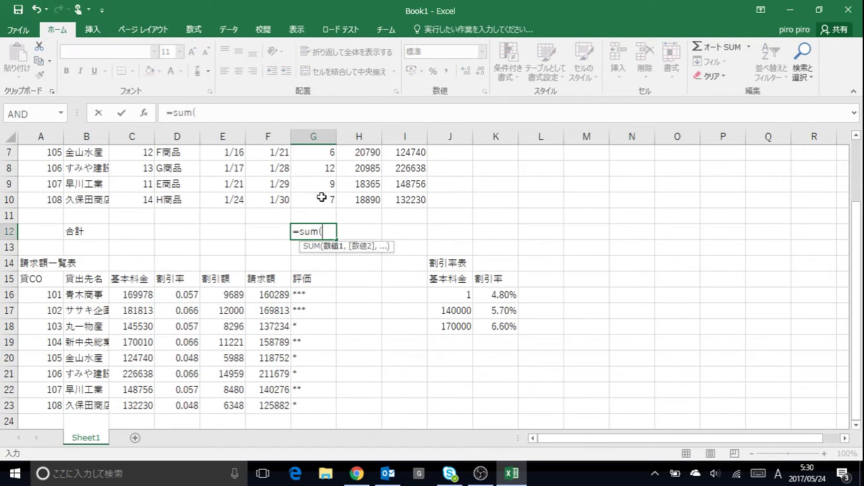
mouse_move(323, 197)
left_mouse_down()
mouse_move(337, 209)
mouse_move(332, 183)
left_mouse_up()
type(")")
key("Return")
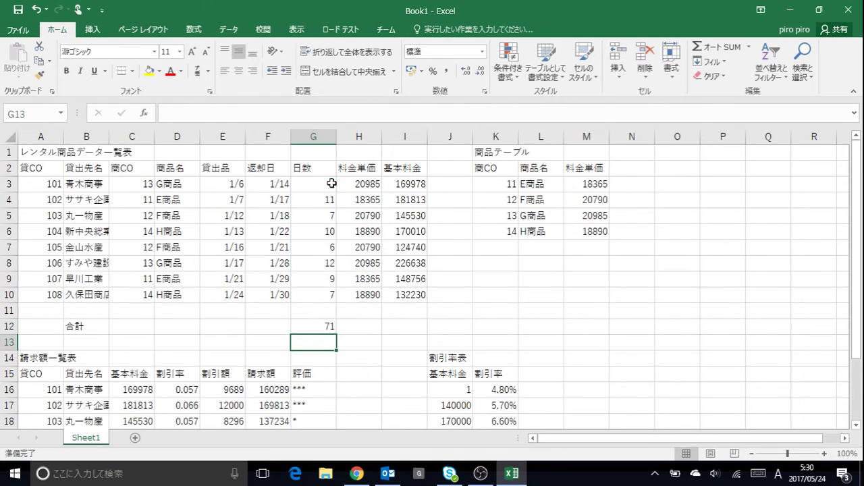
left_click(305, 327)
key("ctrl+c")
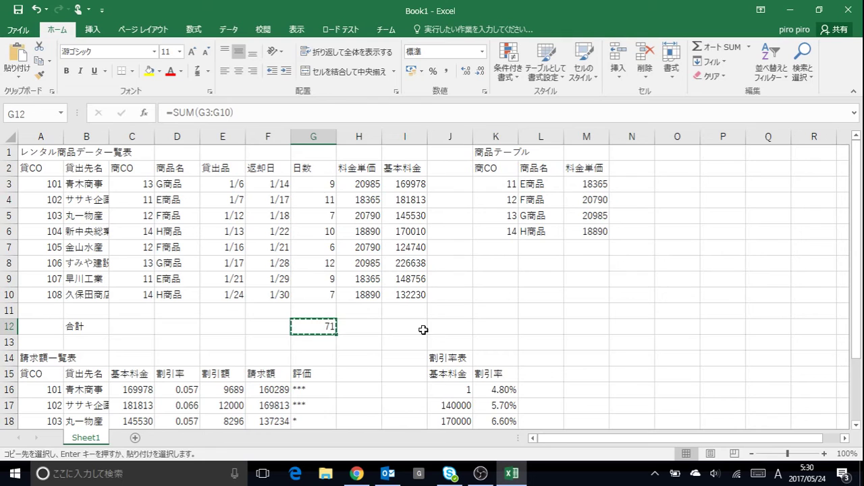
left_click(415, 330)
key("ctrl+v")
scroll(419, 311, "down", 2)
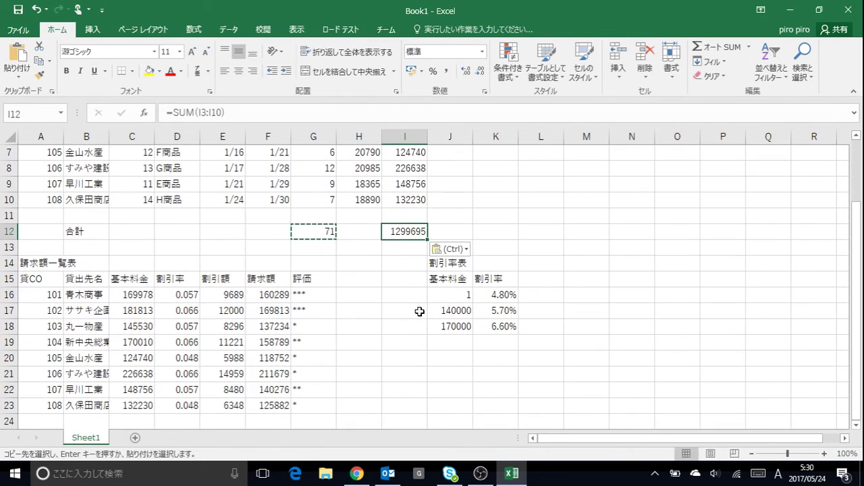
scroll(420, 310, "down", 1)
- Label B25 '合計' and total base charges in C25 with =SUM(C16:C23) (1299695)
left_click(85, 392)
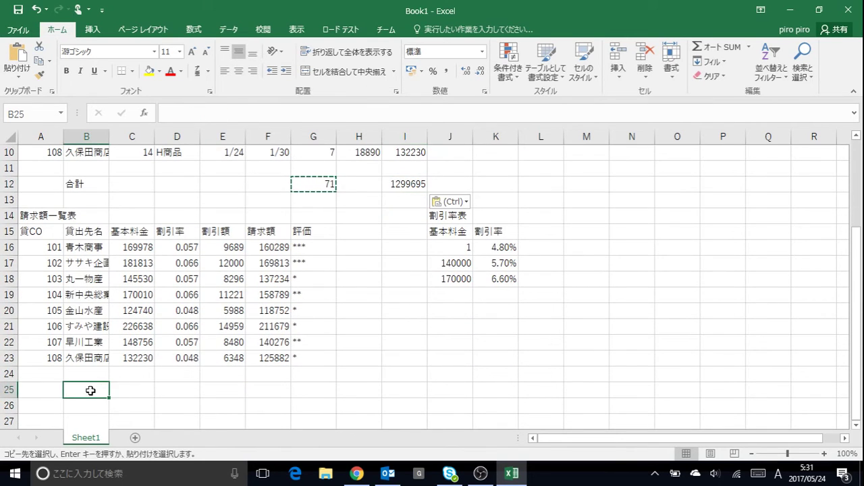
key("Zenkaku_Hankaku")
type("合計")
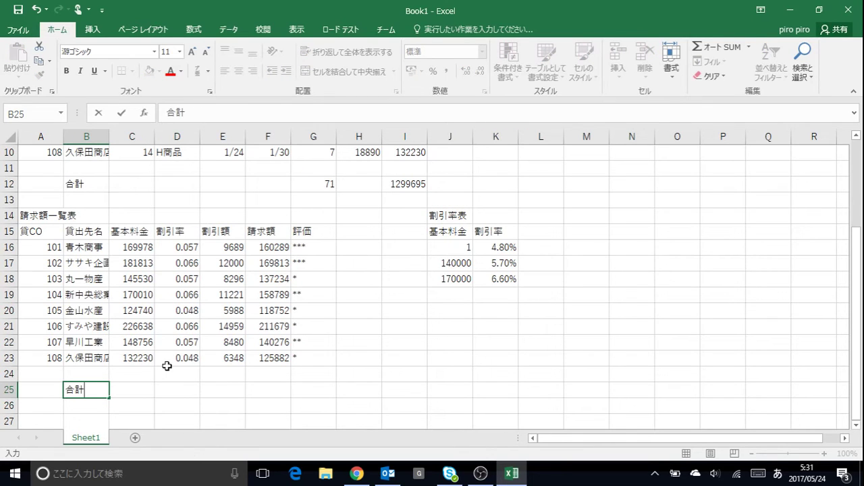
left_click(162, 362)
left_click(146, 388)
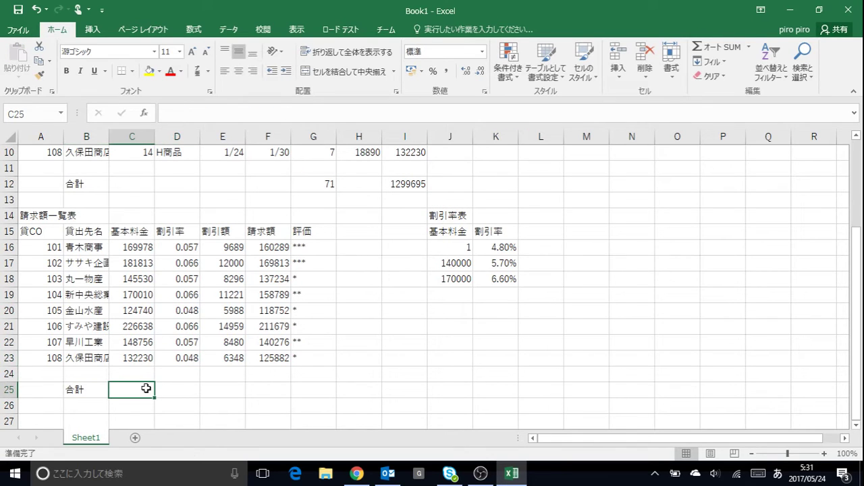
key("Zenkaku_Hankaku")
type("=su")
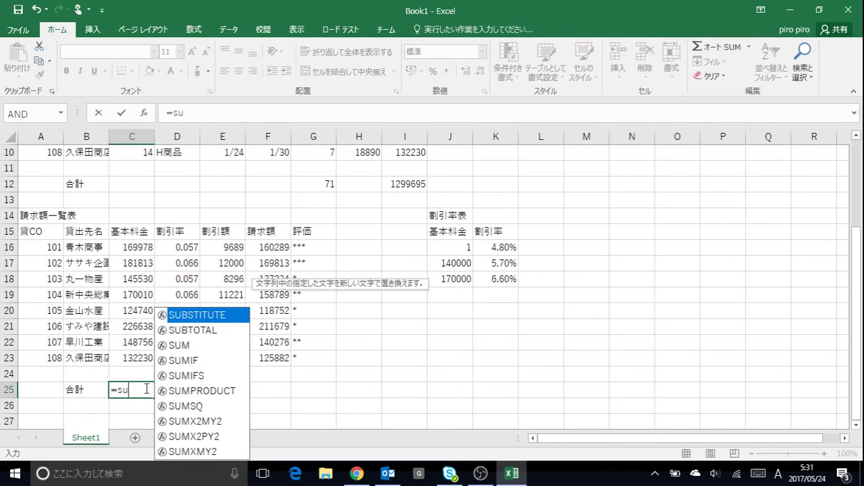
type("m(")
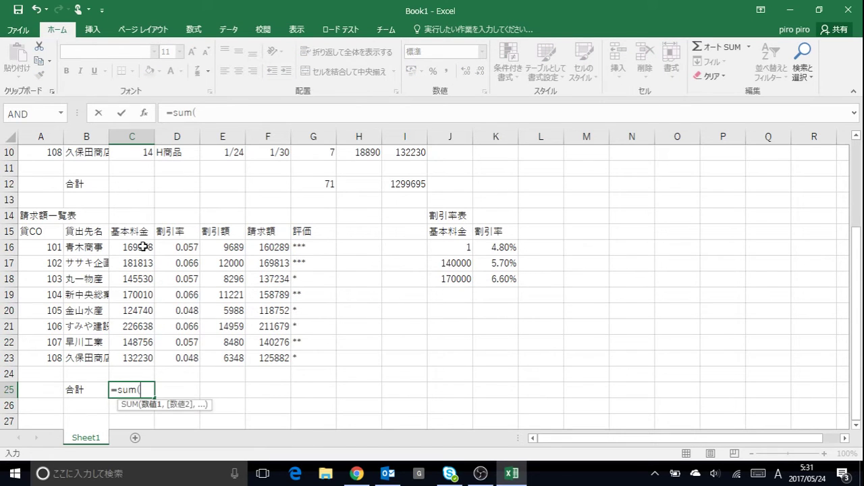
left_click_drag(141, 247, 137, 355)
type(")")
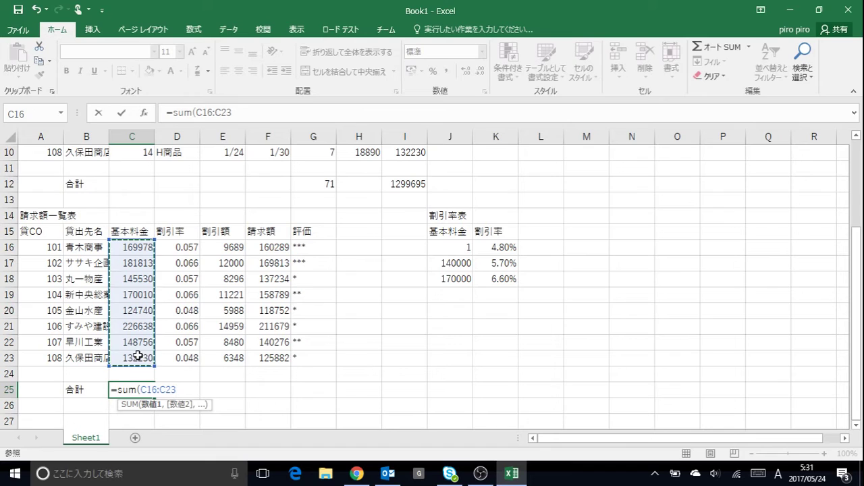
key("Return")
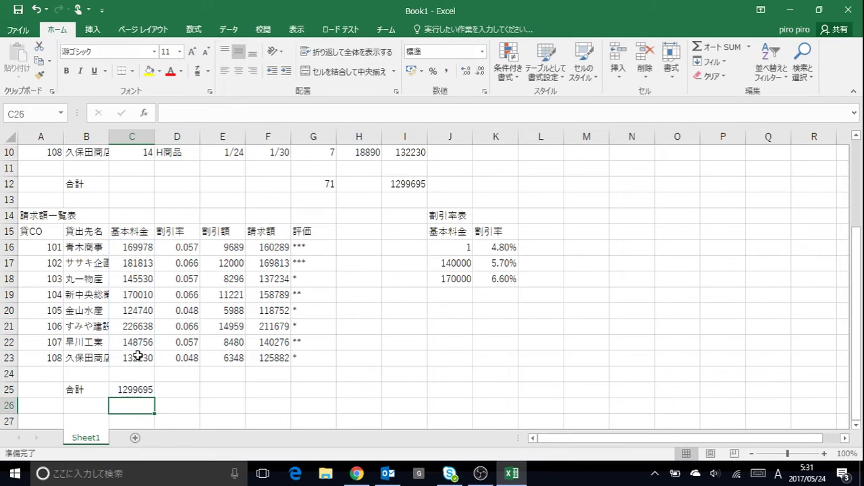
- Copy the C25 total formula into E25 (76981) and F25 (1222714)
left_click(140, 391)
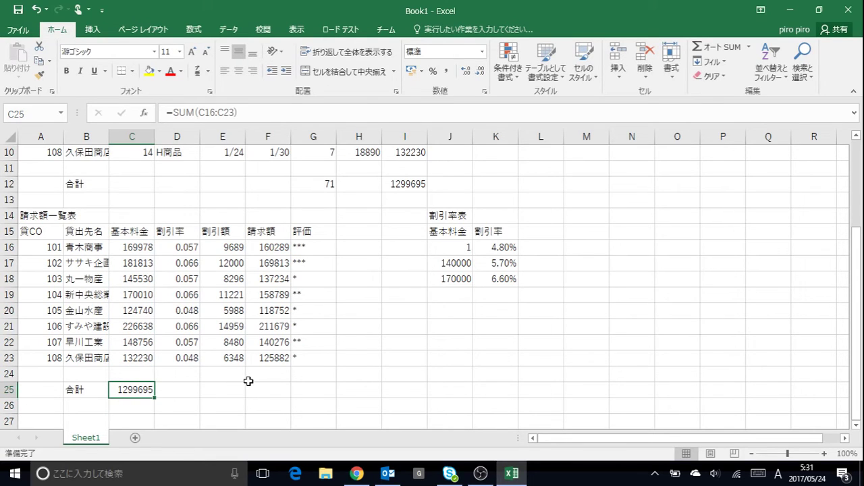
key("ctrl+c")
left_click(229, 387)
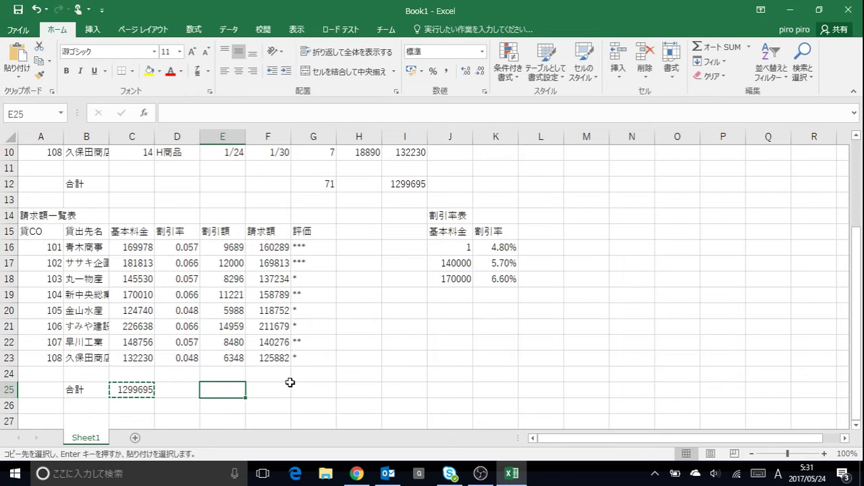
key("ctrl+v")
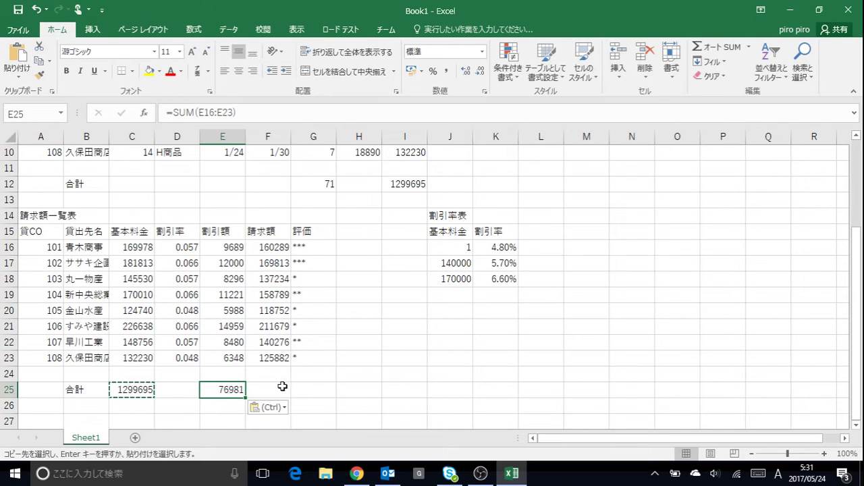
left_click(282, 388)
key("ctrl+v")
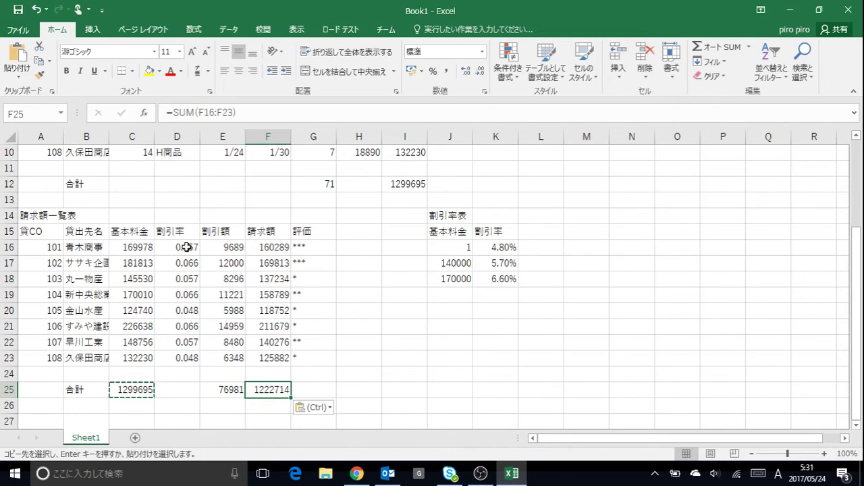
left_click_drag(184, 248, 184, 360)
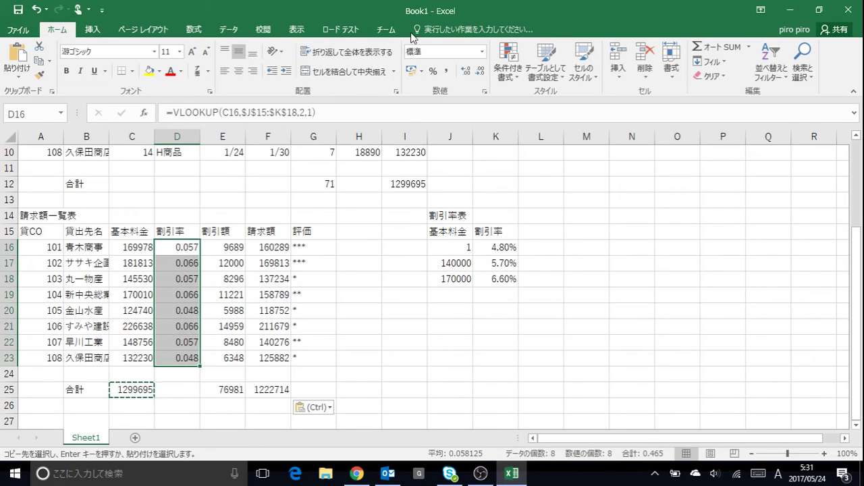
- Format the discount rates D16:D23 as percentages with one decimal place, e.g. 5.7%
left_click(435, 71)
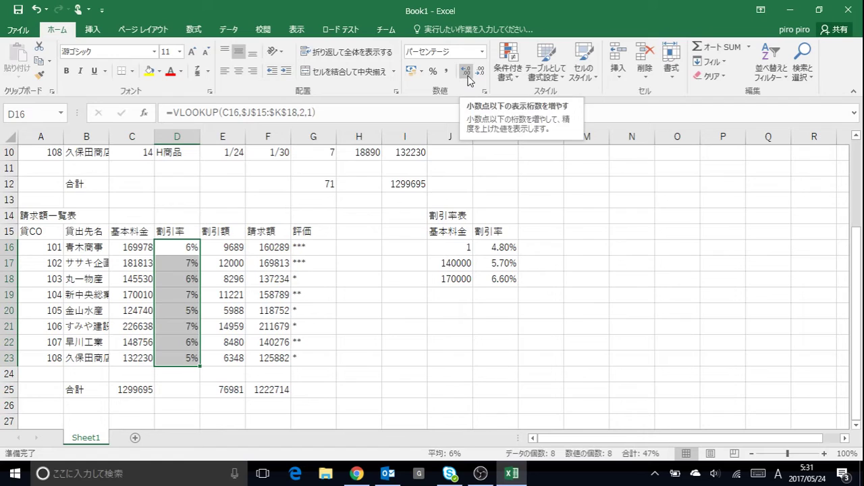
left_click(468, 74)
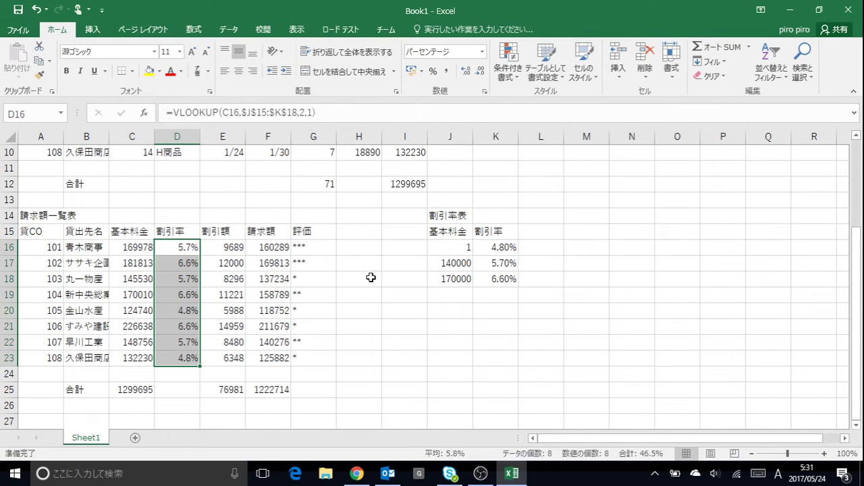
left_click(276, 250)
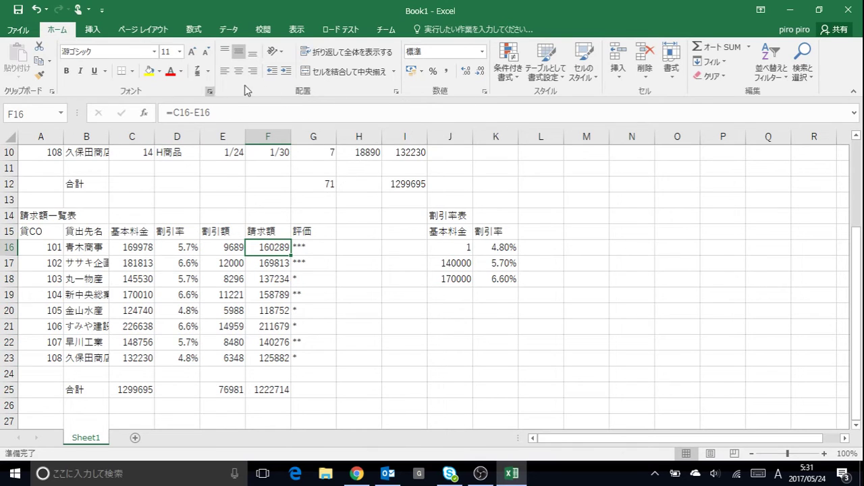
- Sort the billing rows by 請求額 descending, from 211679 down to 118752
left_click(241, 34)
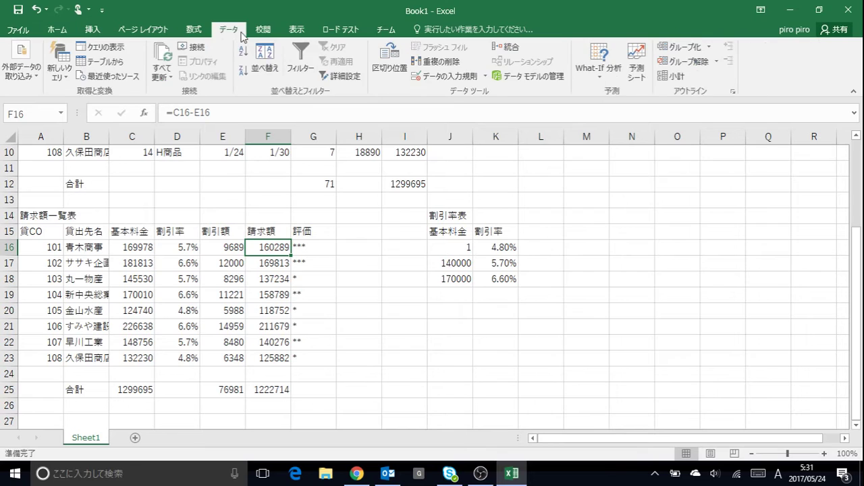
left_click(244, 70)
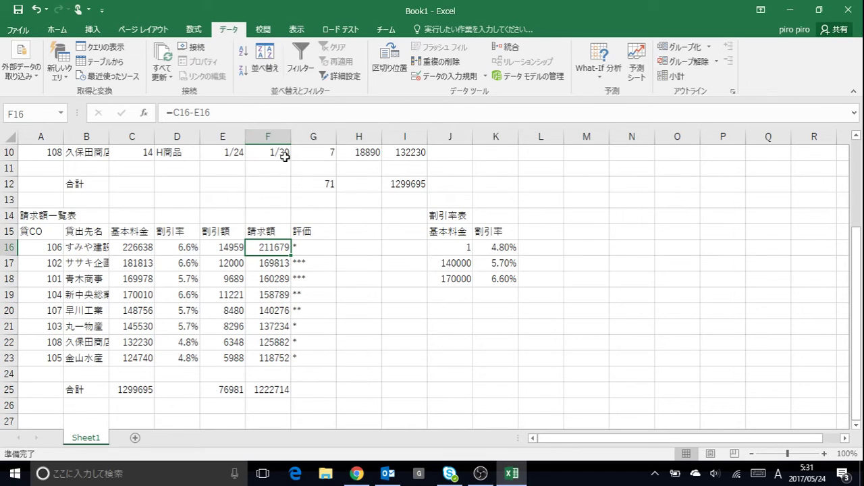
left_click_drag(42, 235, 320, 390)
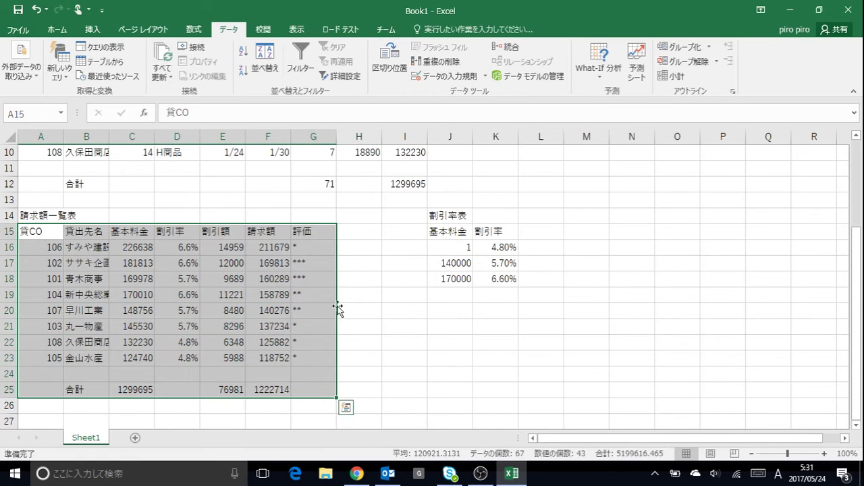
- Give the billing table A15:G25 all borders plus a thick box outline
left_click(60, 34)
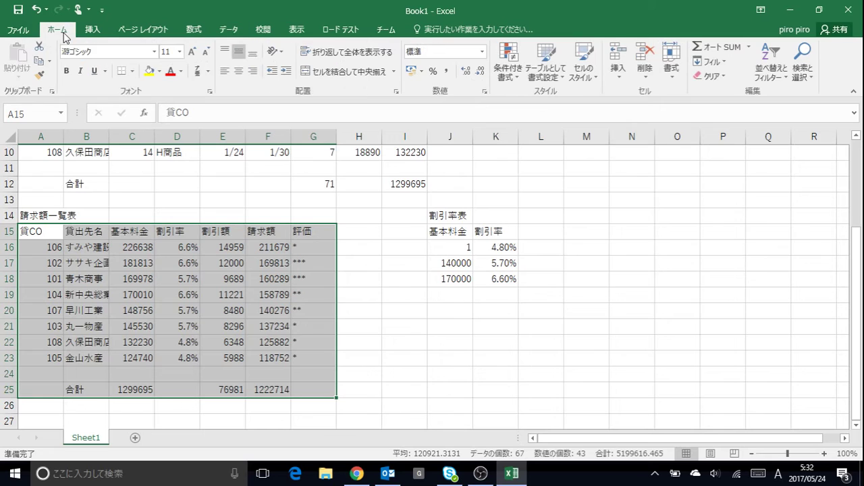
left_click(133, 72)
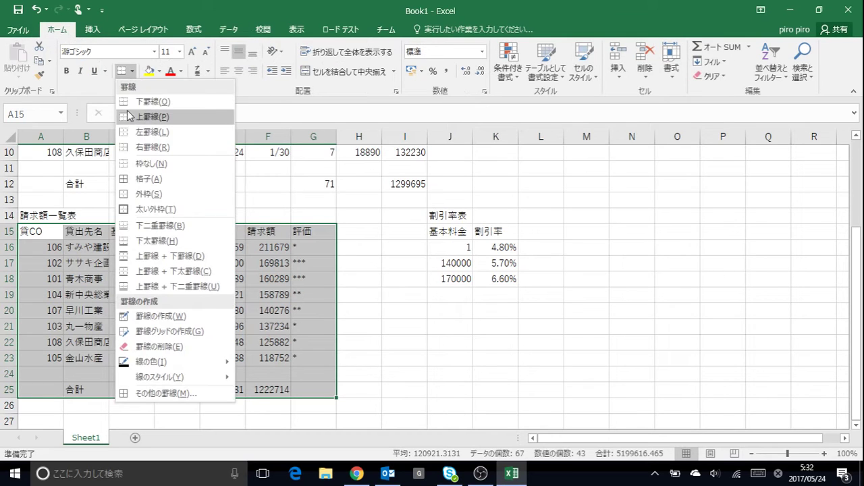
left_click(148, 176)
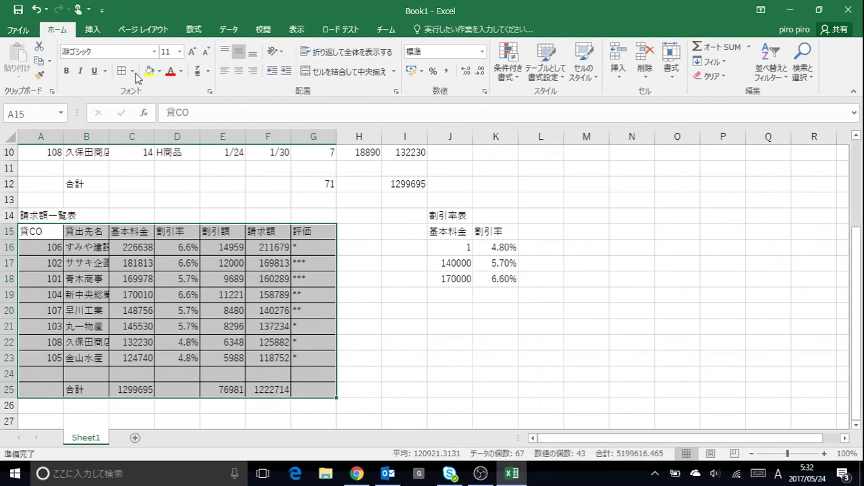
left_click(134, 72)
left_click(147, 204)
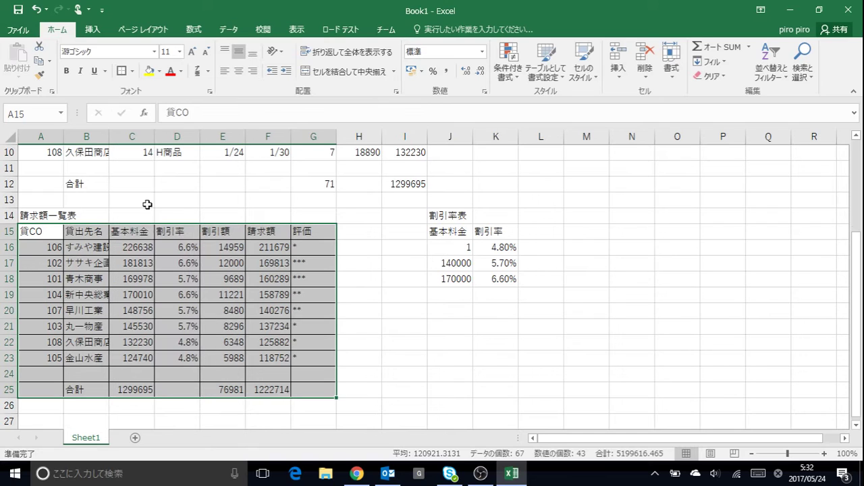
- Apply comma style to 基本料金 C16:C25 and 割引額/請求額 E16:F25
left_click(131, 248)
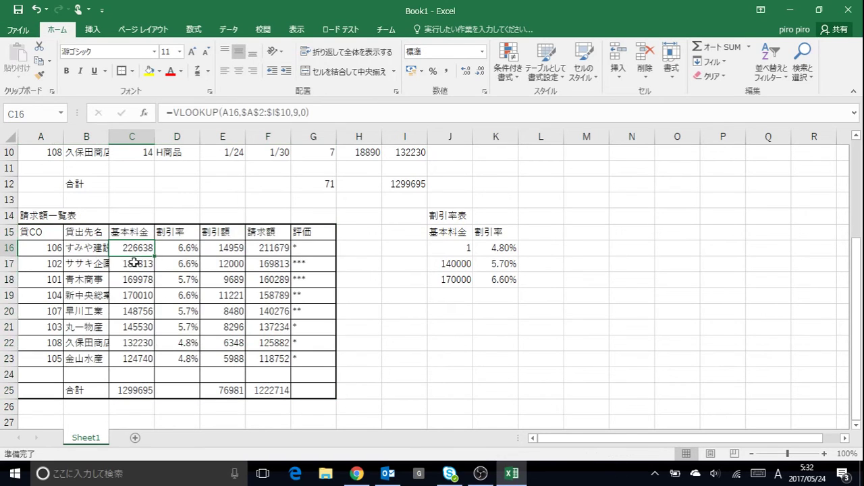
left_click_drag(134, 263, 135, 390)
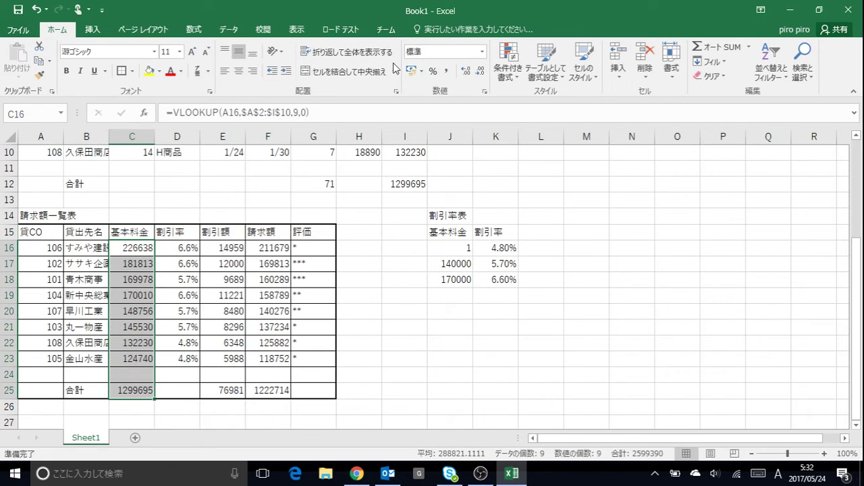
left_click(446, 71)
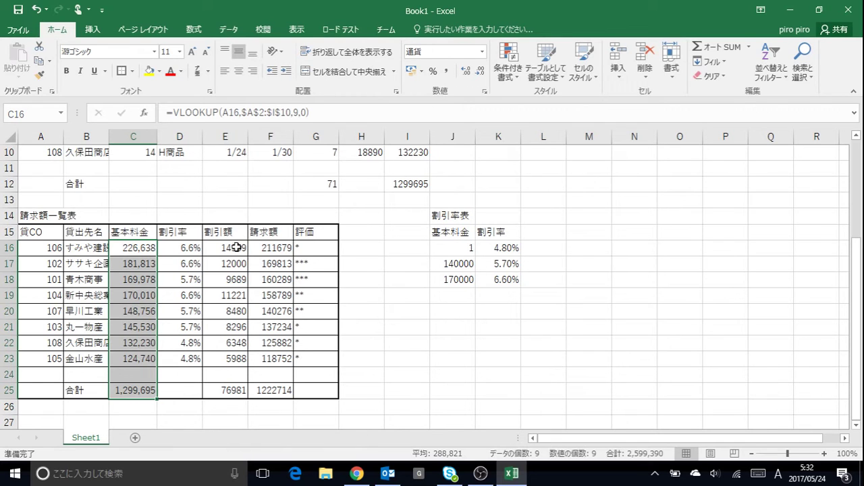
left_click_drag(237, 248, 281, 385)
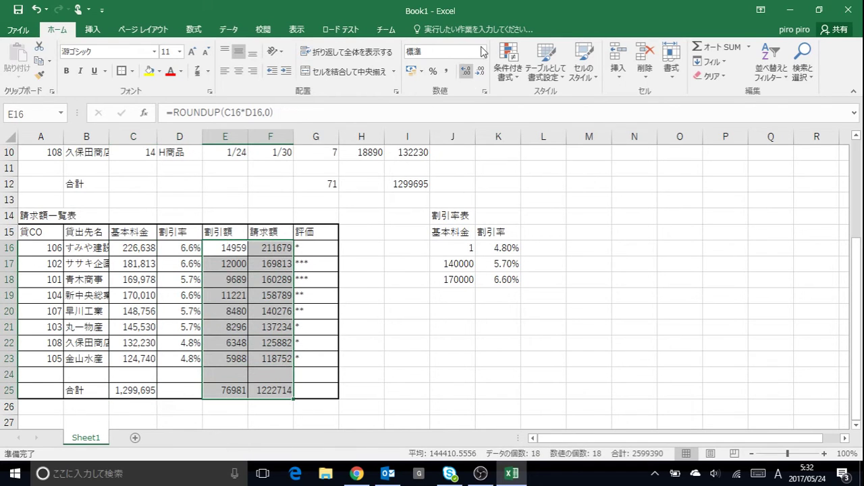
left_click(446, 71)
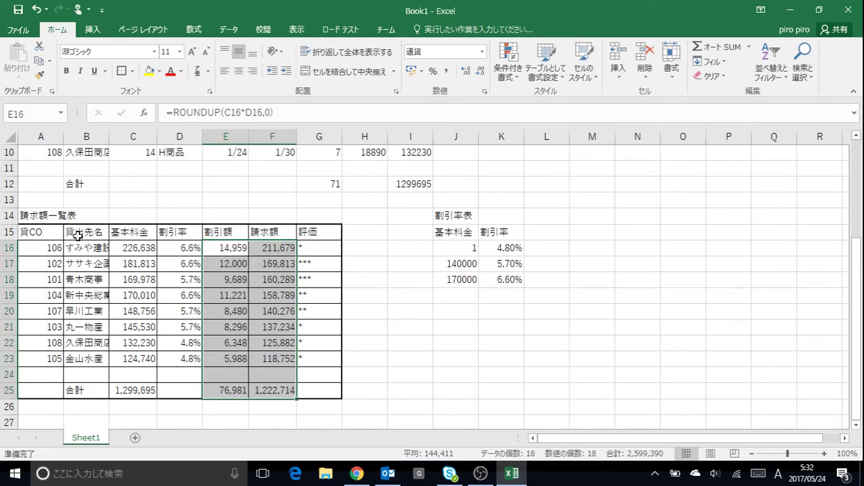
left_click_drag(40, 233, 338, 232)
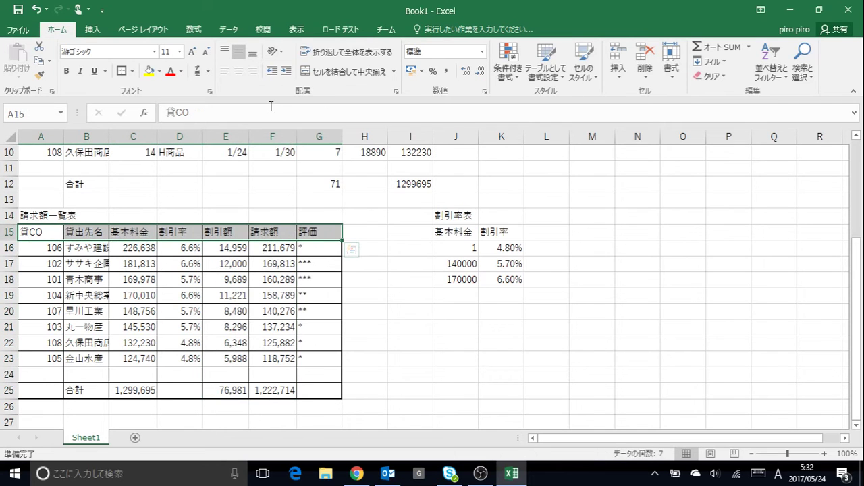
- Center the billing headings A15:G15 and give A2:I12 all borders with a thick outline
left_click(239, 71)
scroll(121, 202, "up", 3)
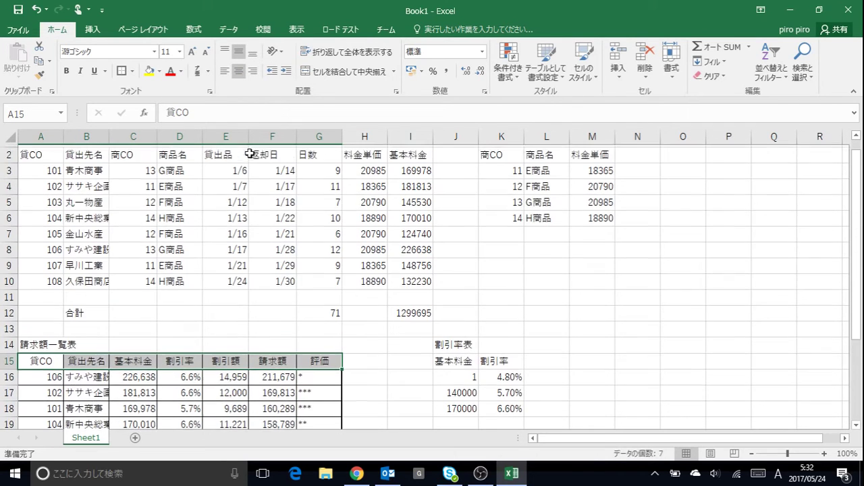
left_click_drag(32, 174, 412, 313)
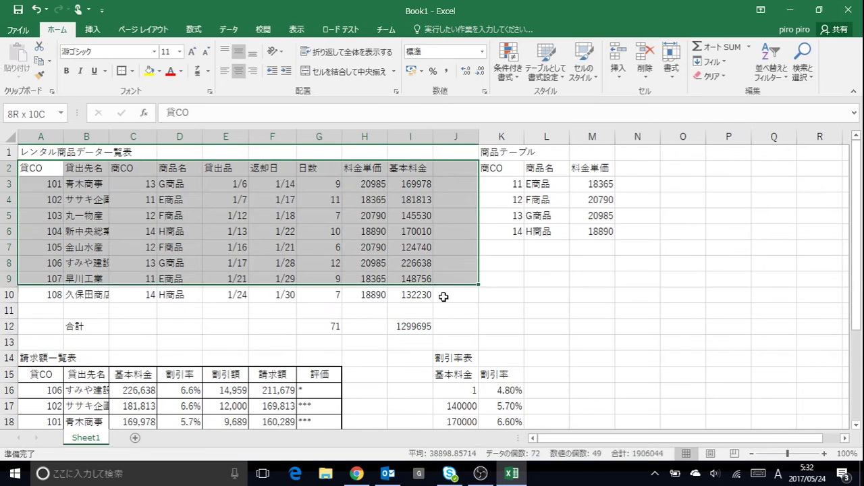
left_click(132, 71)
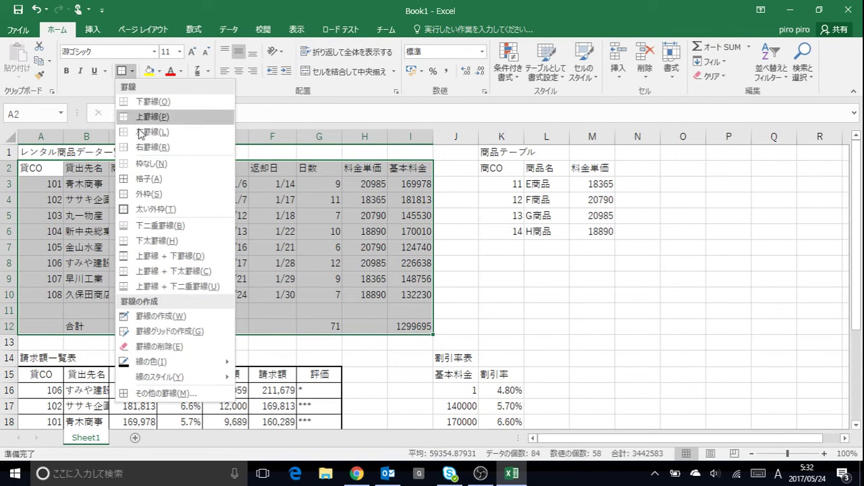
left_click(143, 178)
left_click(132, 71)
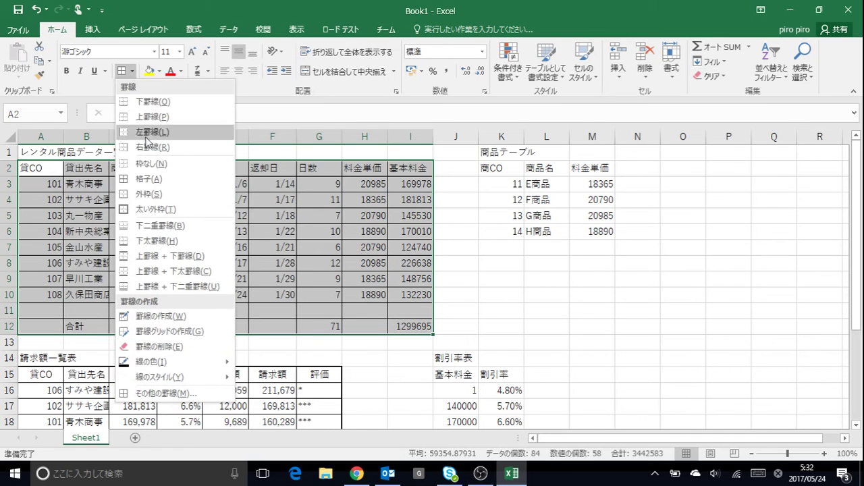
left_click(162, 210)
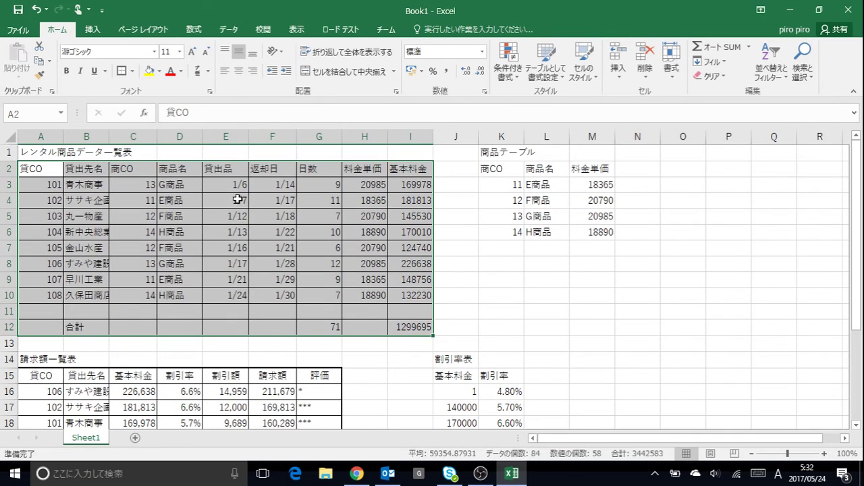
left_click_drag(363, 183, 411, 327)
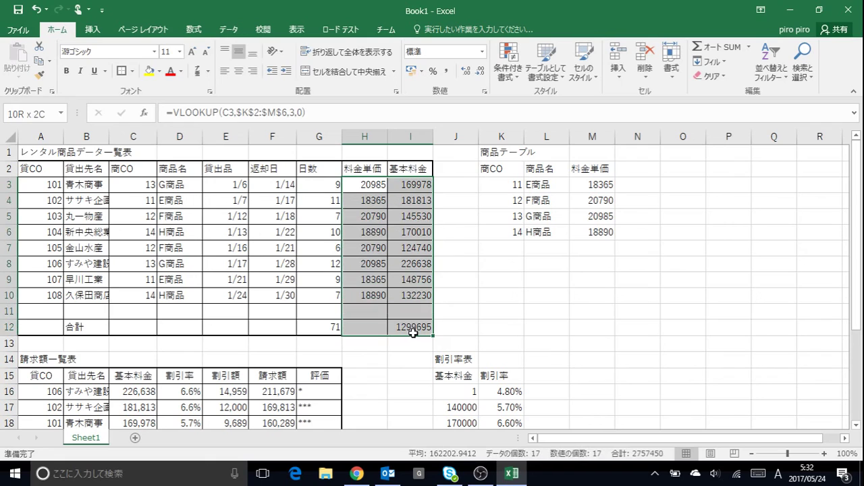
- Apply comma style to H3:I12 and the 商品テーブル unit prices M3:M6
left_click(445, 72)
left_click_drag(603, 184, 598, 231)
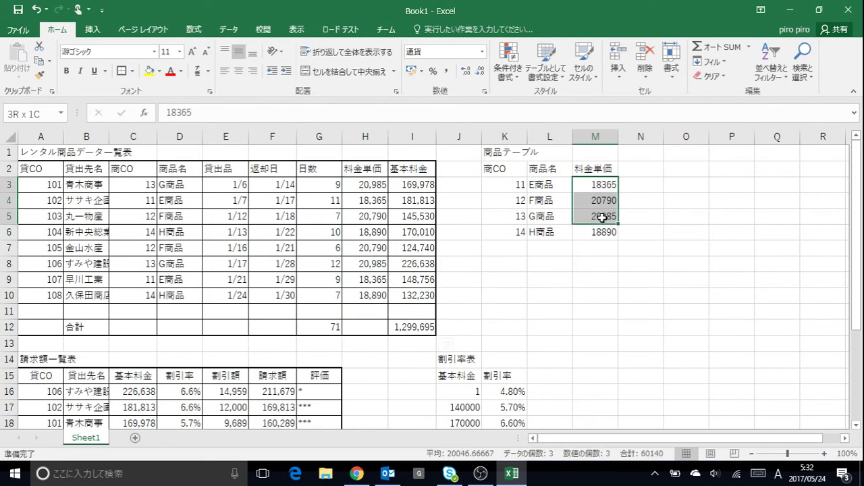
left_click(446, 72)
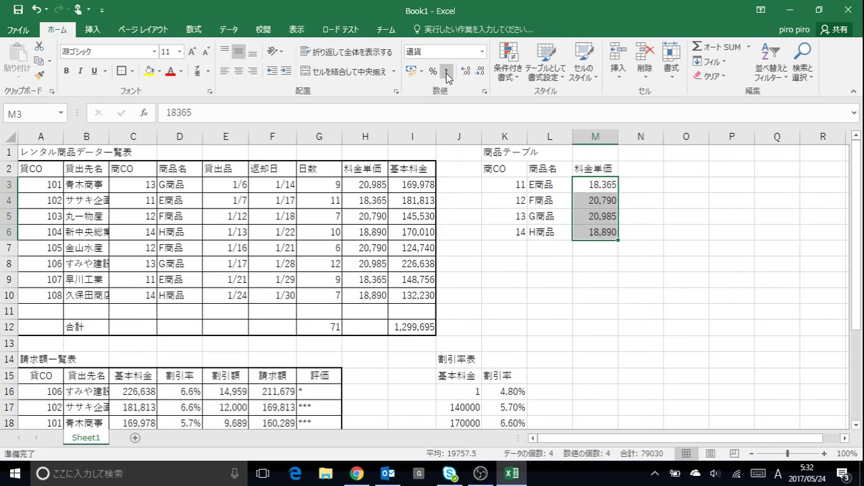
- Give the 商品テーブル K2:M6 all borders plus an outside border
left_click_drag(484, 169, 600, 236)
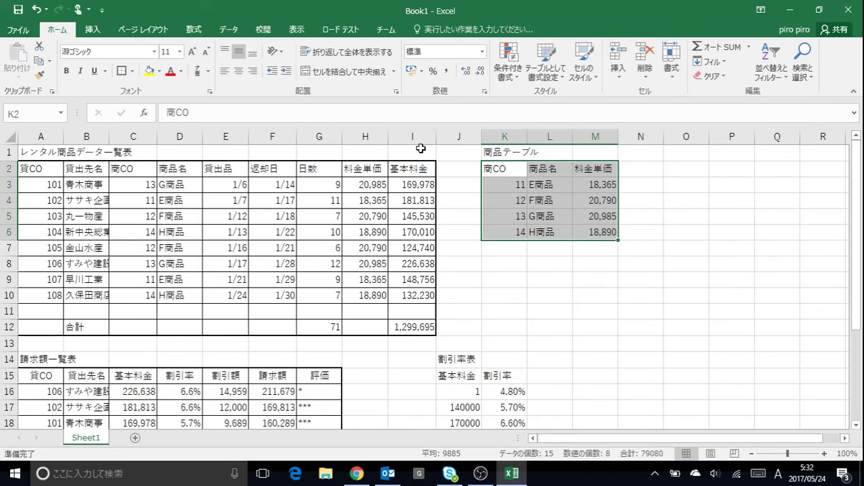
left_click(133, 72)
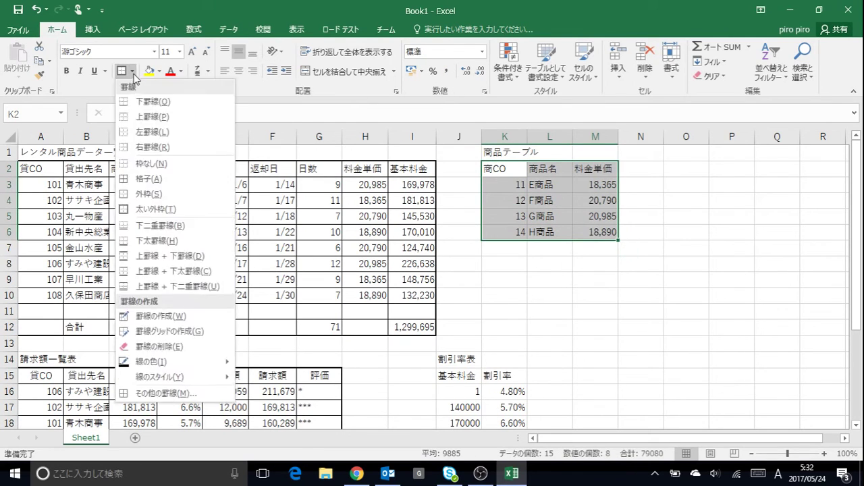
left_click(144, 178)
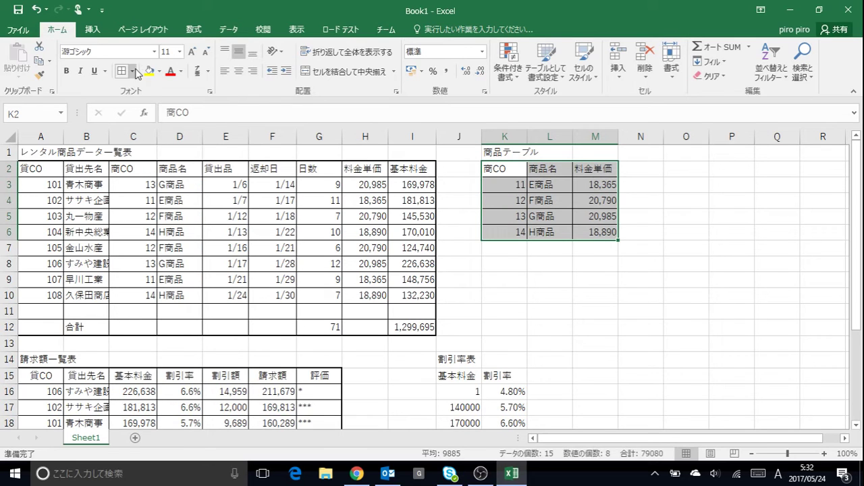
left_click(133, 71)
left_click(197, 191)
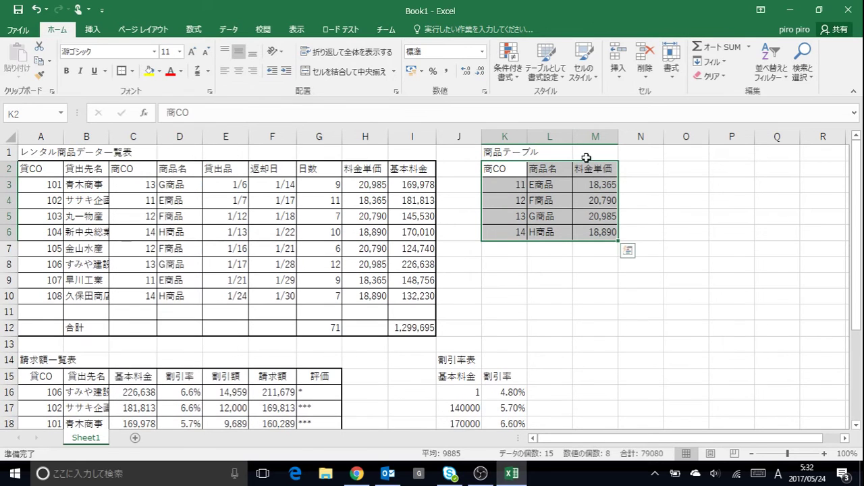
scroll(562, 204, "down", 2)
- Comma-format J16:J18 (140,000, 170,000) and give J15:K18 all borders with a thick outline
left_click_drag(454, 295, 459, 327)
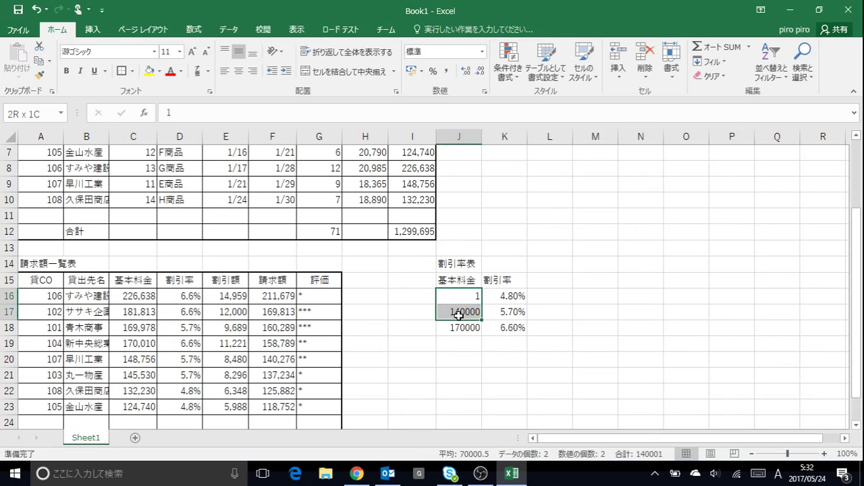
left_click(446, 71)
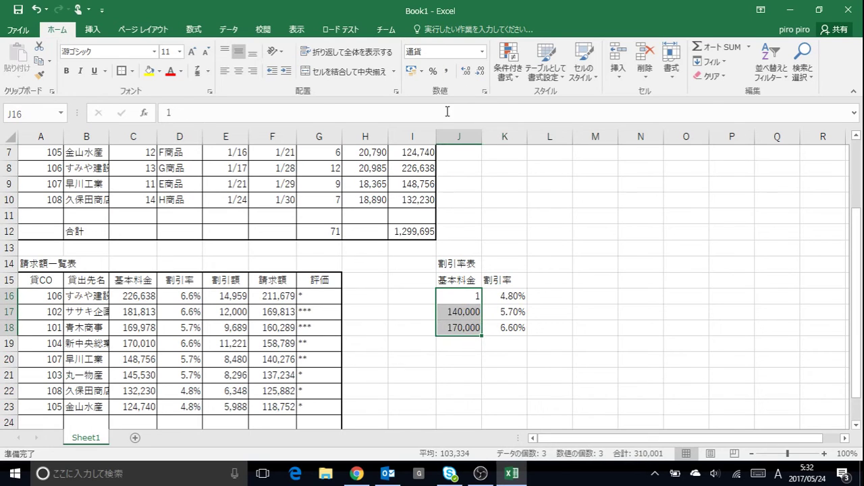
mouse_move(467, 278)
left_mouse_down()
mouse_move(525, 296)
mouse_move(520, 328)
left_mouse_up()
left_click(132, 70)
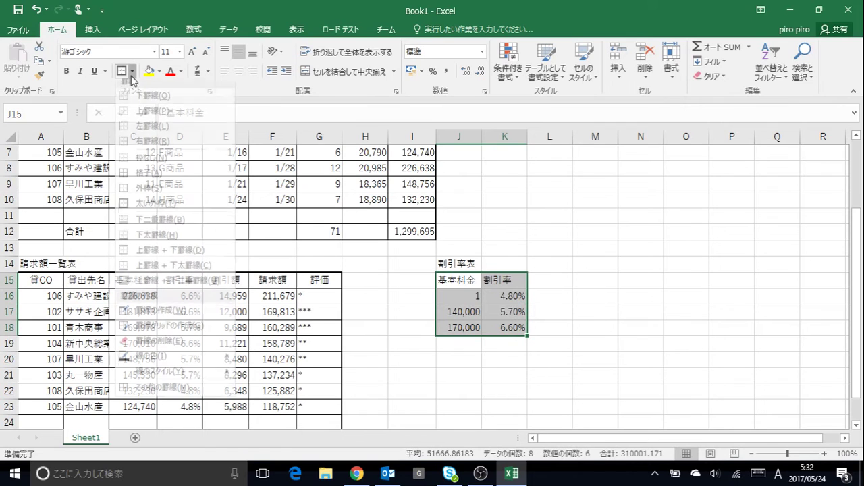
left_click(143, 174)
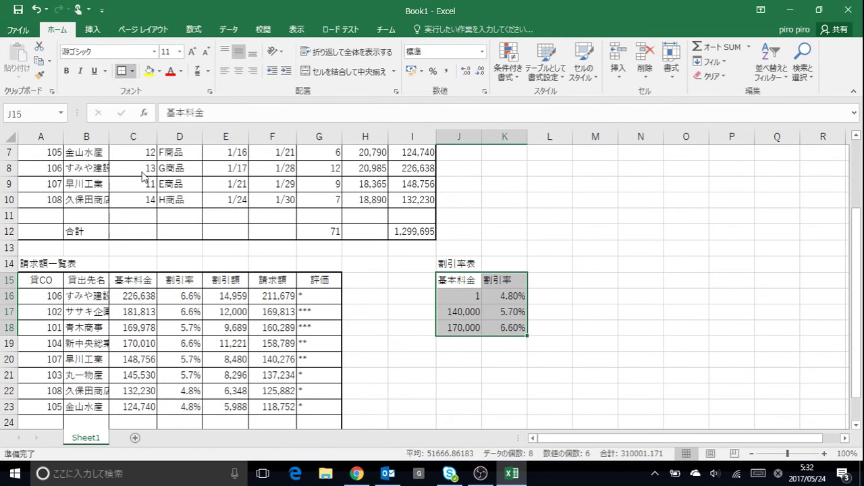
left_click(133, 71)
left_click(145, 211)
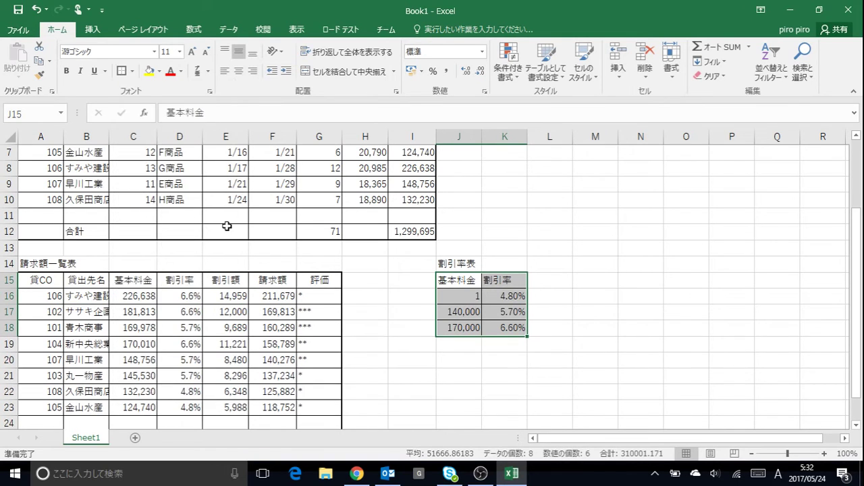
left_click(221, 326)
- Copy C16's VLOOKUP formula to C26 and prefix it with an apostrophe to show as text
scroll(224, 323, "down", 1)
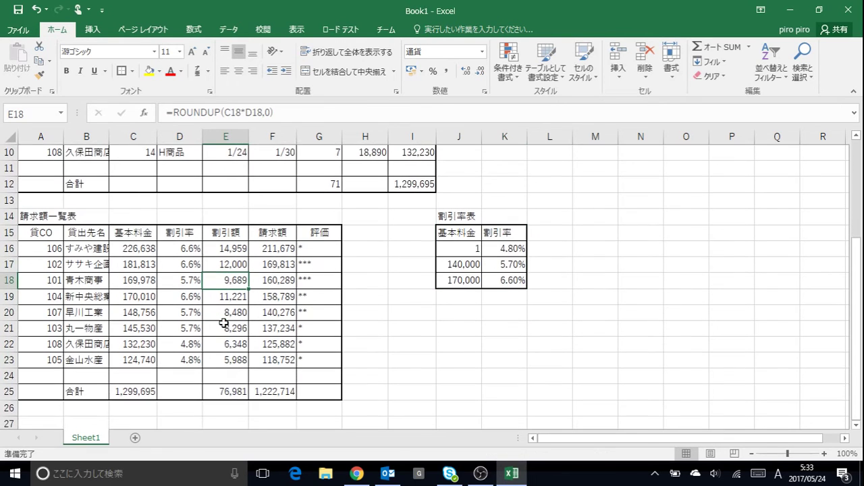
scroll(224, 323, "down", 1)
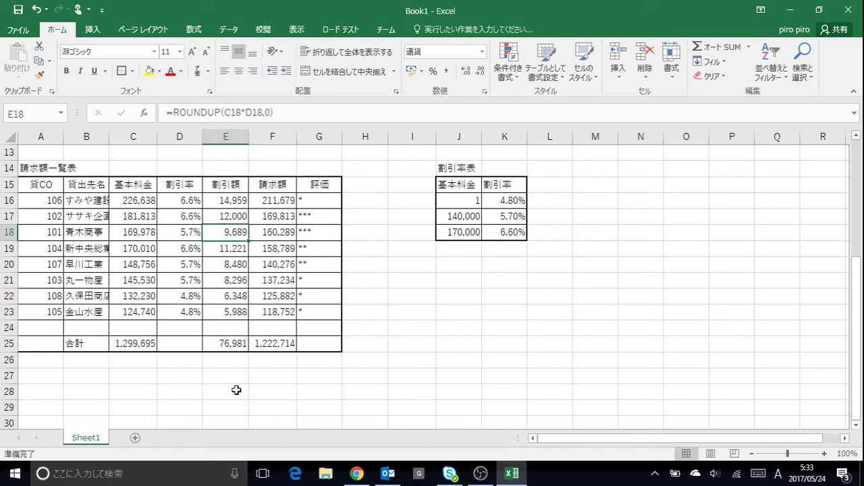
scroll(237, 390, "down", 1)
scroll(237, 391, "up", 1)
left_click(142, 199)
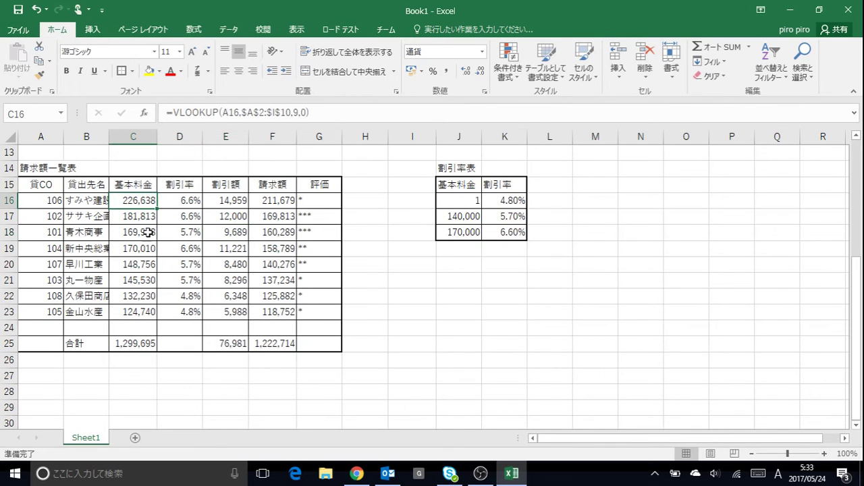
key("ctrl+c")
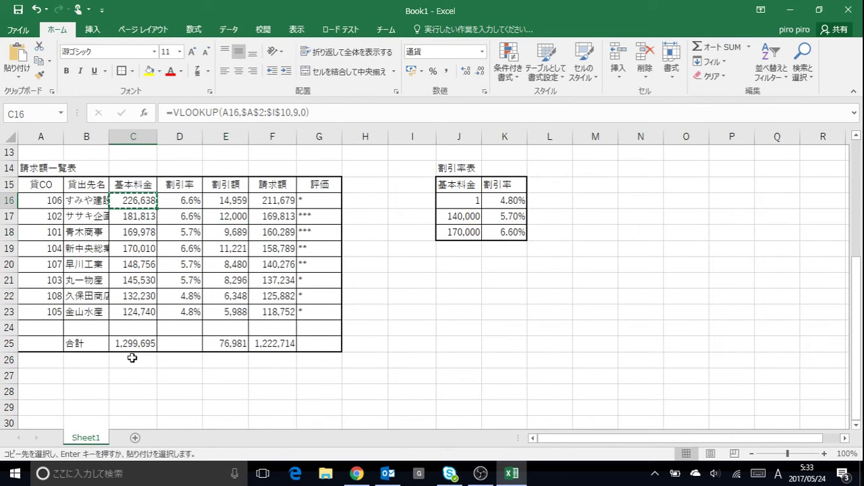
left_click(133, 358)
key("ctrl+v")
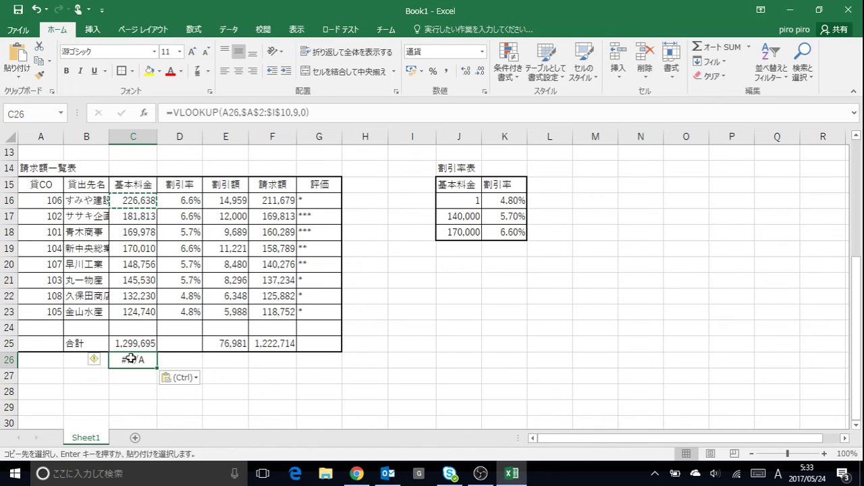
left_click(165, 113)
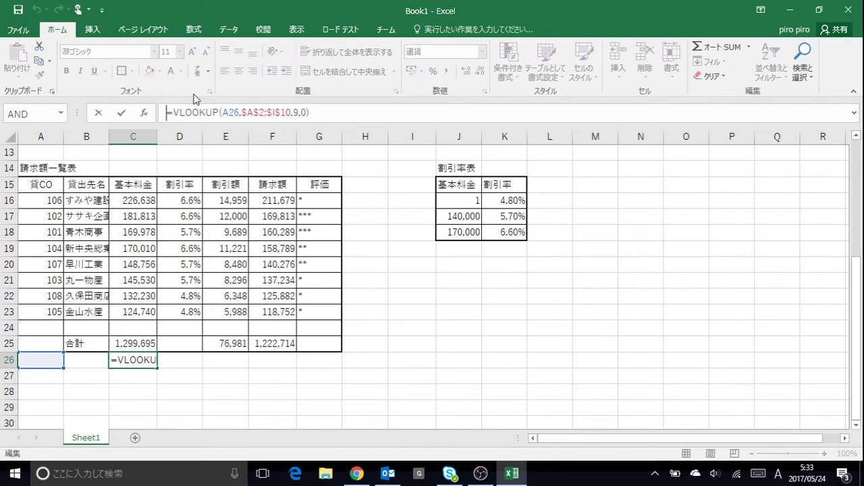
type("'")
key("Return")
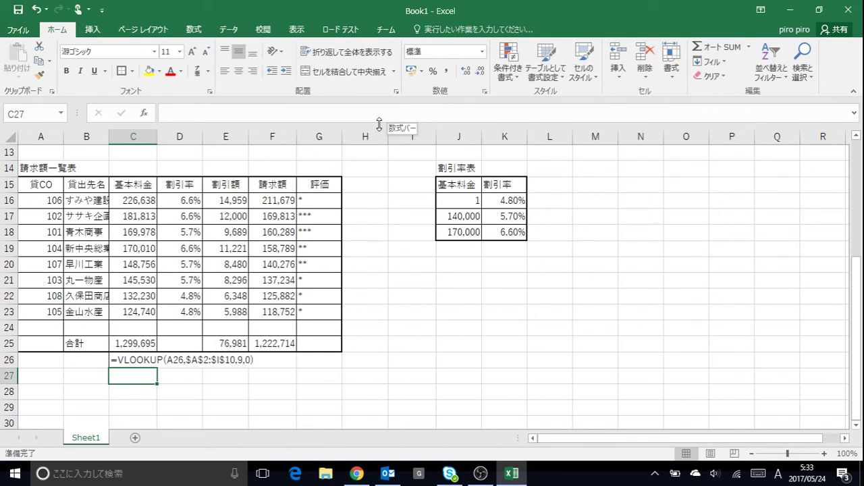
- Copy the billing-amount formula from F16 into F27
left_click(286, 200)
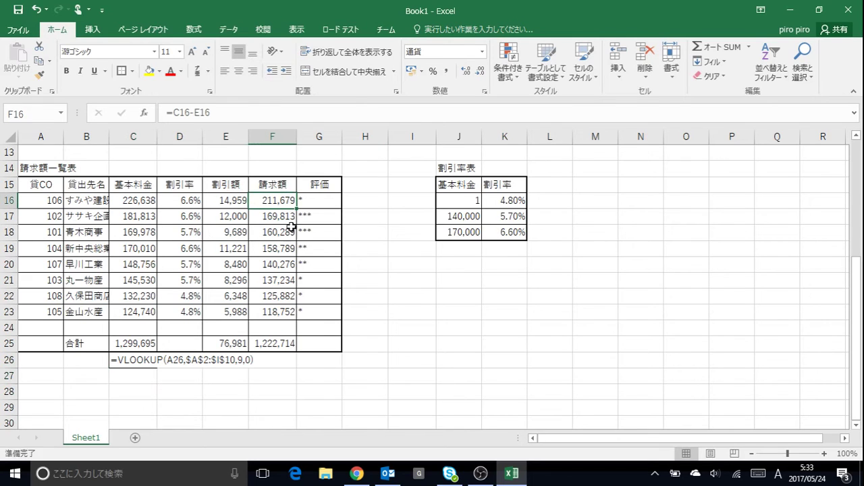
key("ctrl+c")
left_click(270, 375)
key("ctrl+v")
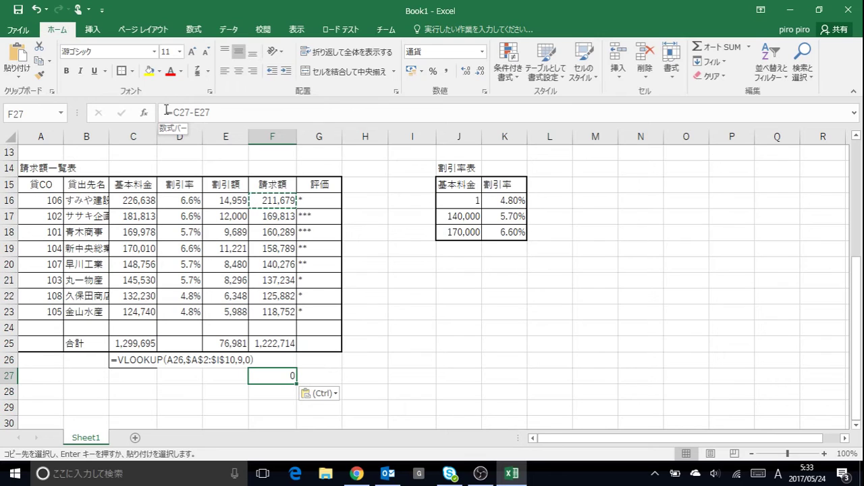
key("Escape")
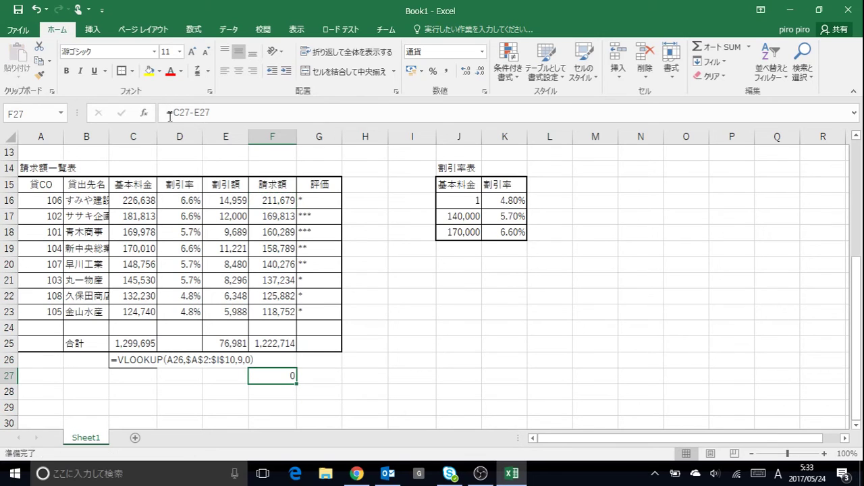
- Copy E16's ROUNDUP formula to E27 and prefix it with an apostrophe to show as text
left_click(234, 196)
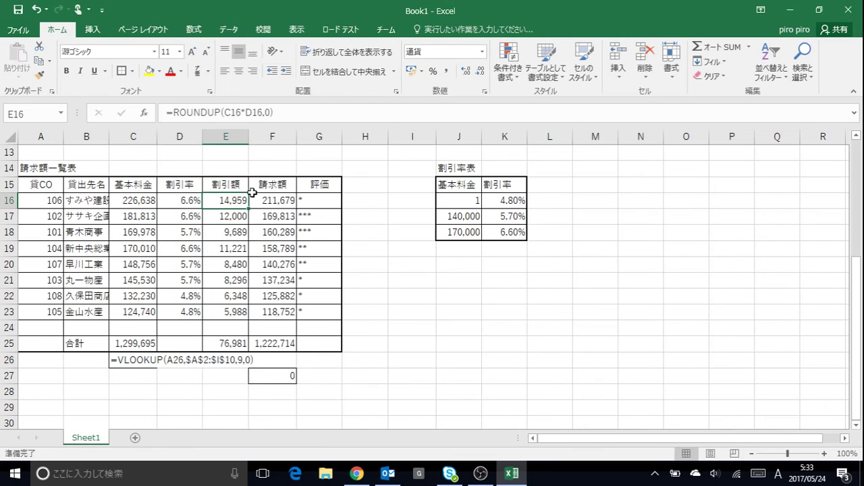
key("ctrl+c")
left_click(229, 375)
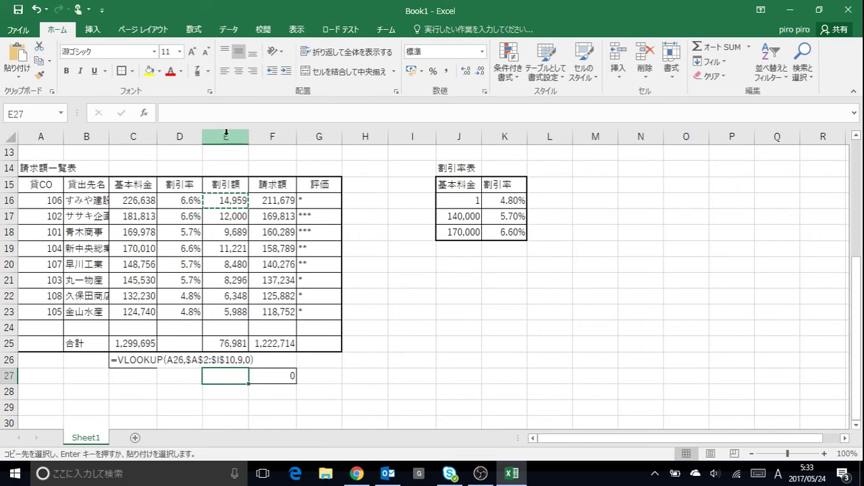
key("ctrl+v")
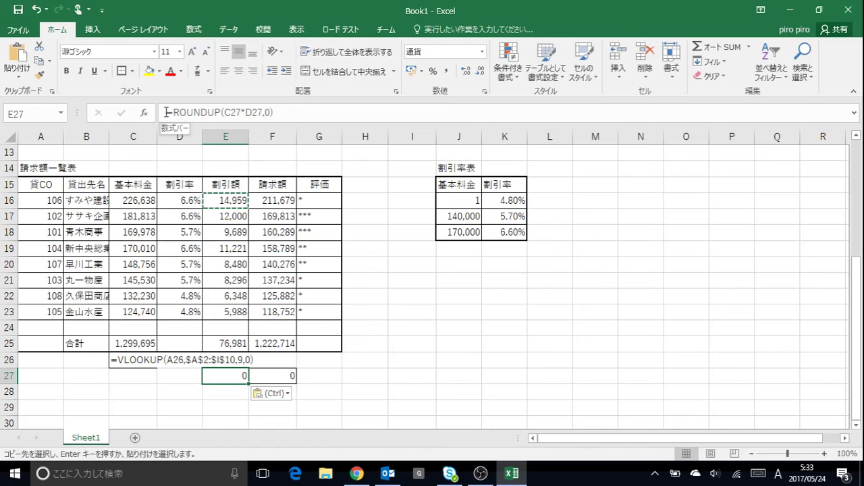
left_click(166, 112)
type("'")
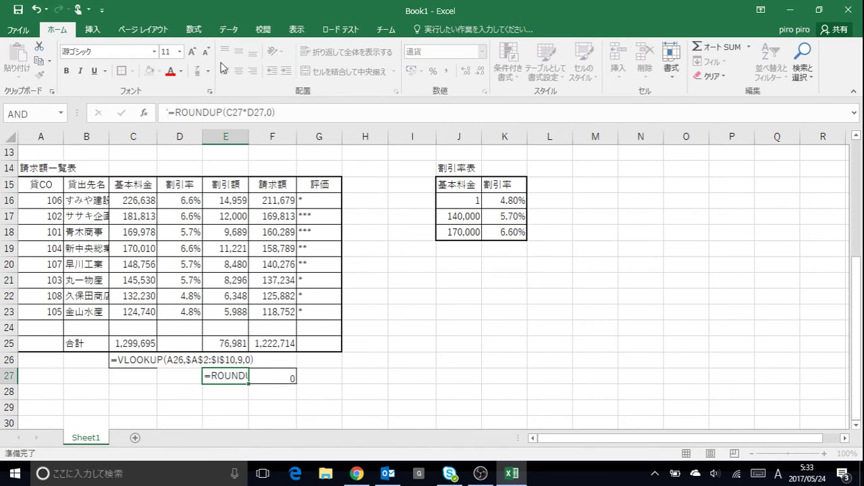
key("Return")
- Clear the #VALUE! formula out of F27
left_click(264, 376)
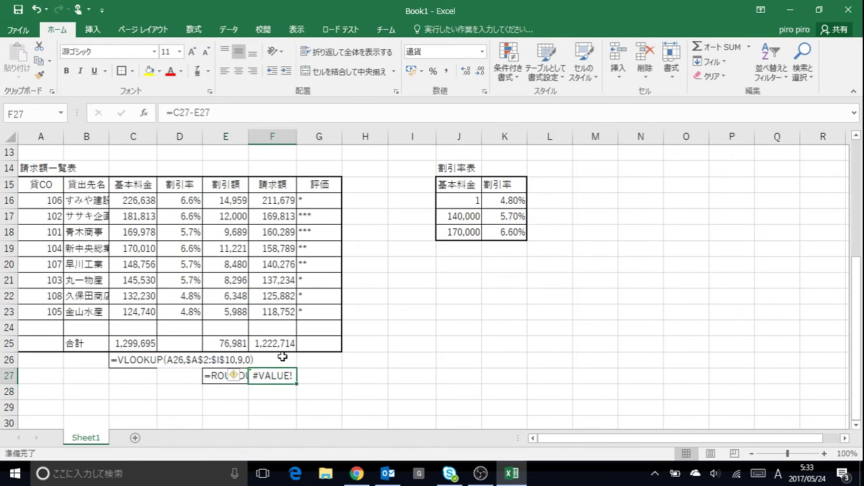
key("Delete")
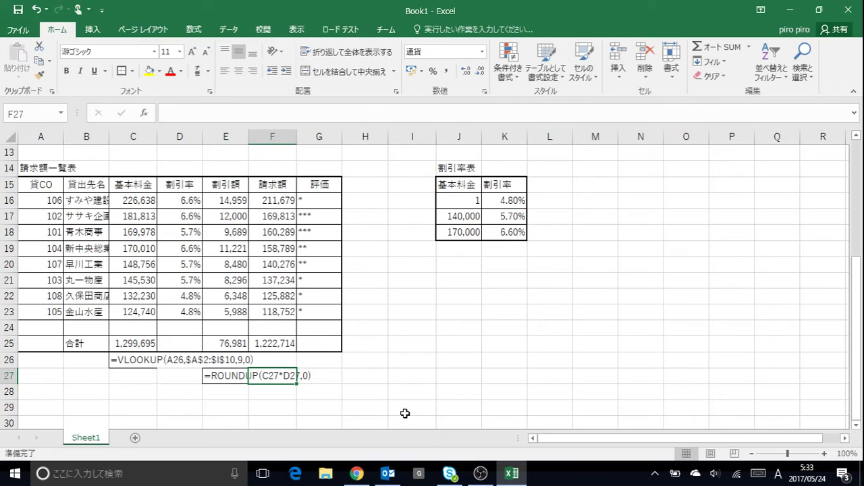
left_click(216, 376)
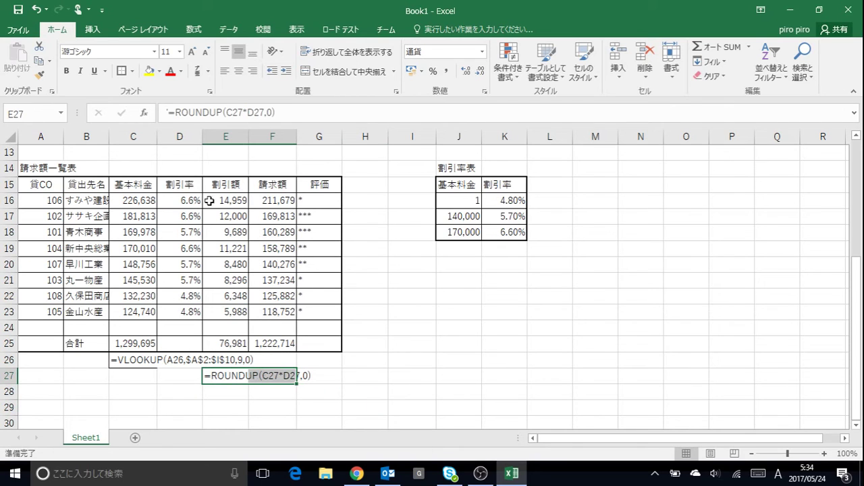
- Clear all borders from E27, and remove C26's left, bottom and right borders
left_click(132, 71)
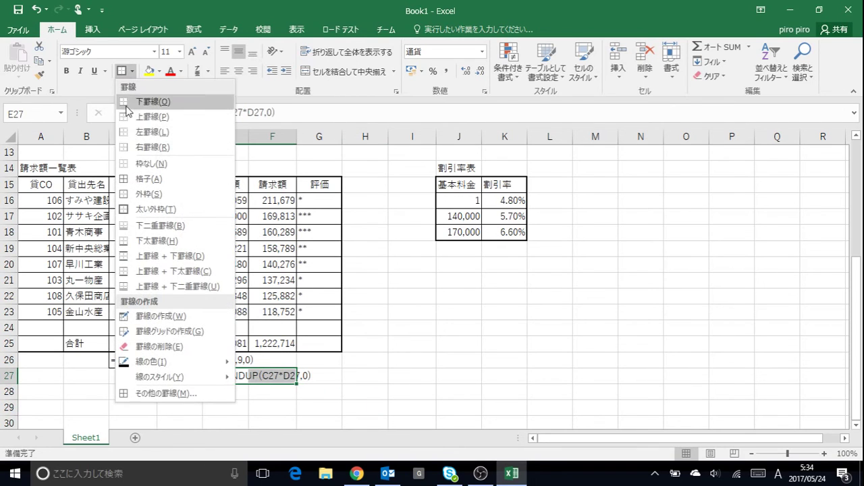
left_click(132, 164)
left_click(136, 356)
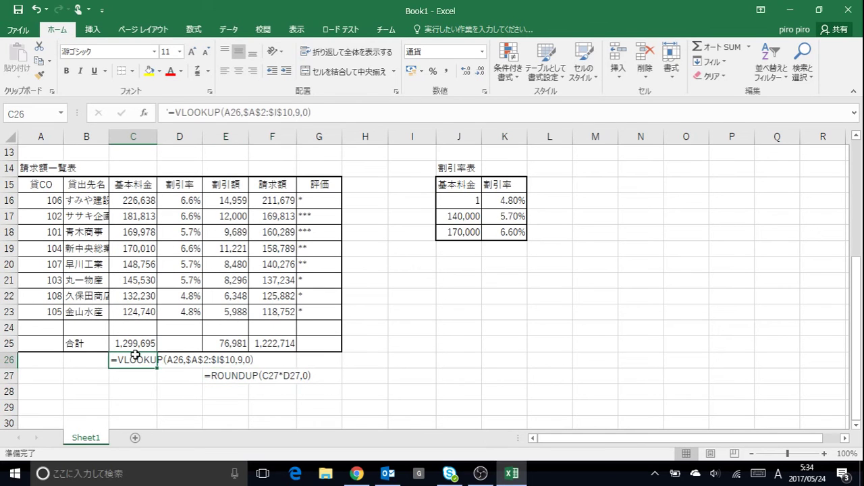
right_click(130, 361)
left_click(183, 343)
left_click(144, 148)
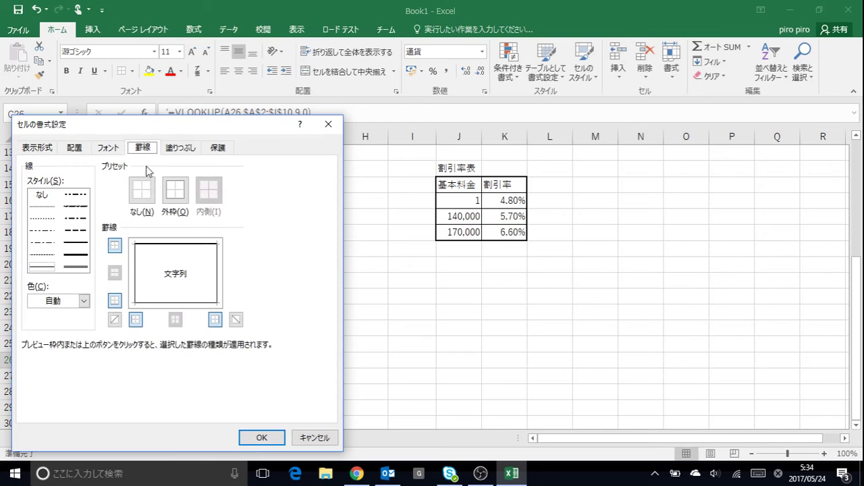
left_click(137, 261)
left_click(168, 305)
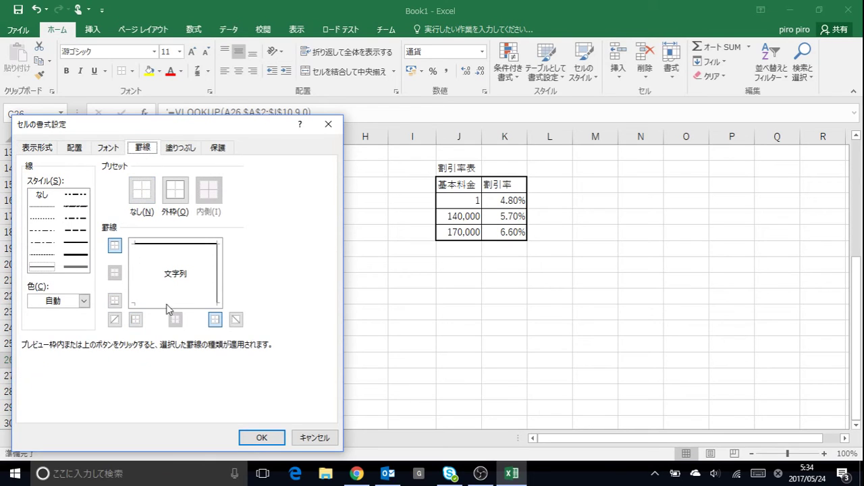
left_click(216, 280)
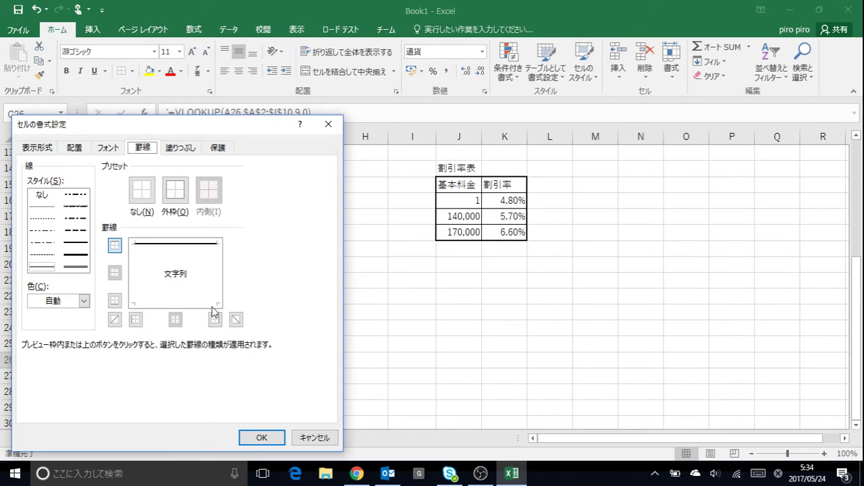
left_click(261, 438)
left_click(257, 391)
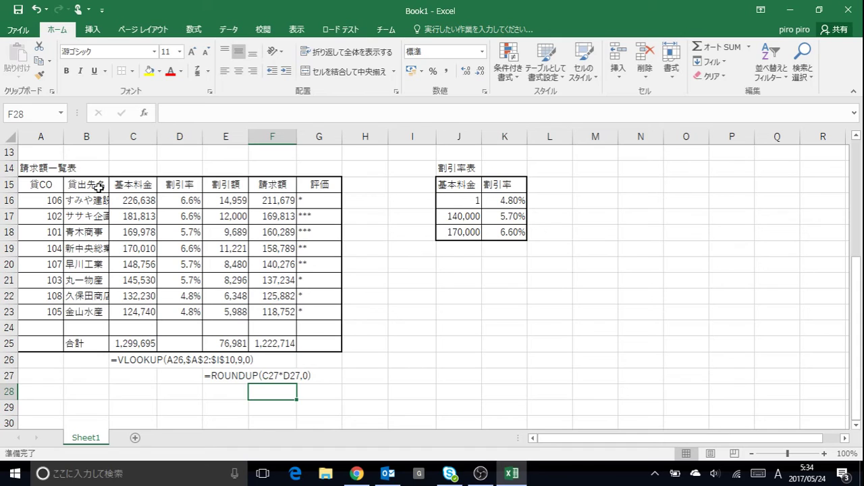
- Insert a clustered bar chart of B15:B23 names against F15:F23 amounts, beside the 割引率表
left_click_drag(98, 187, 94, 312)
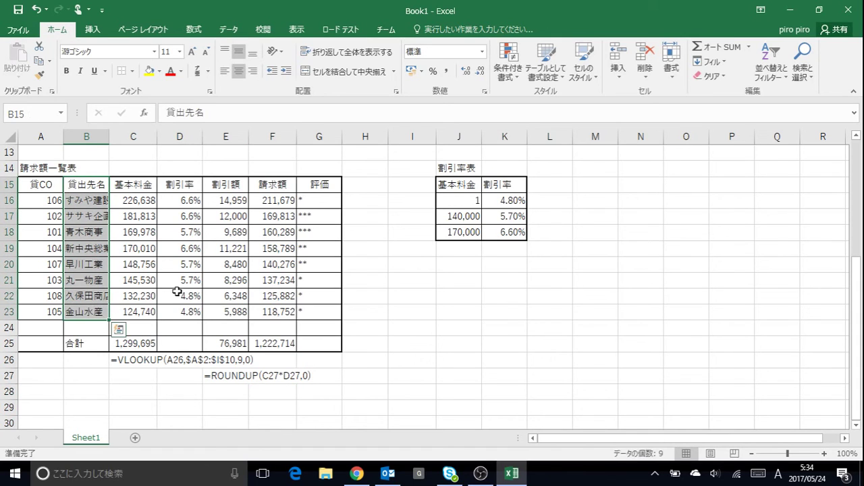
left_click_drag(277, 187, 274, 308, "ctrl")
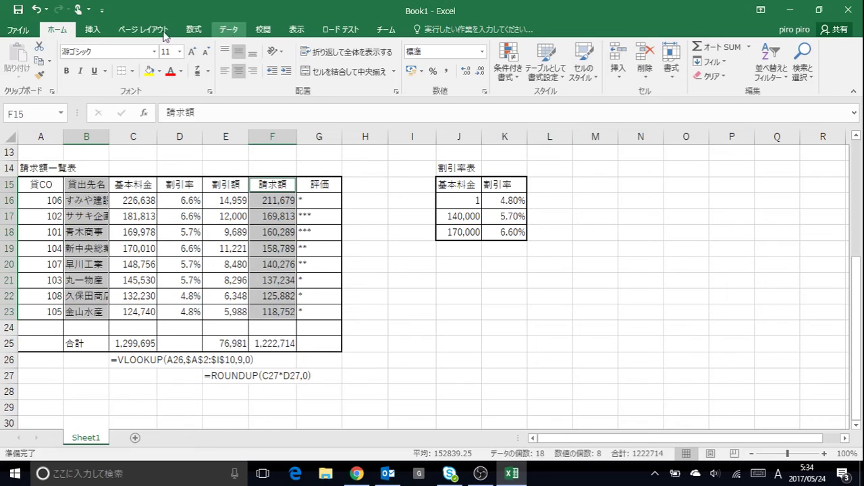
left_click(93, 30)
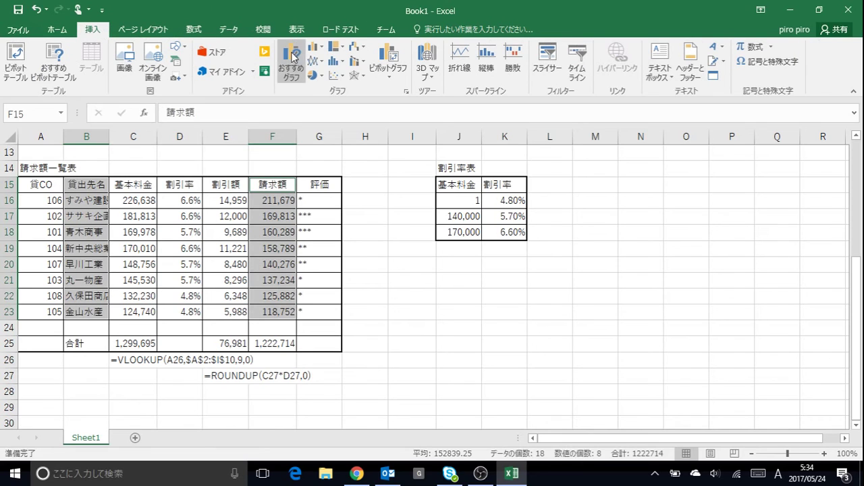
left_click(321, 49)
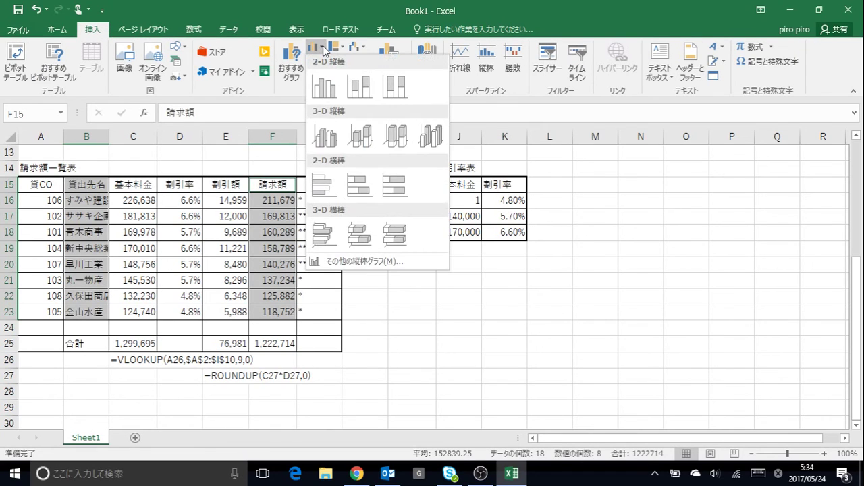
left_click(323, 185)
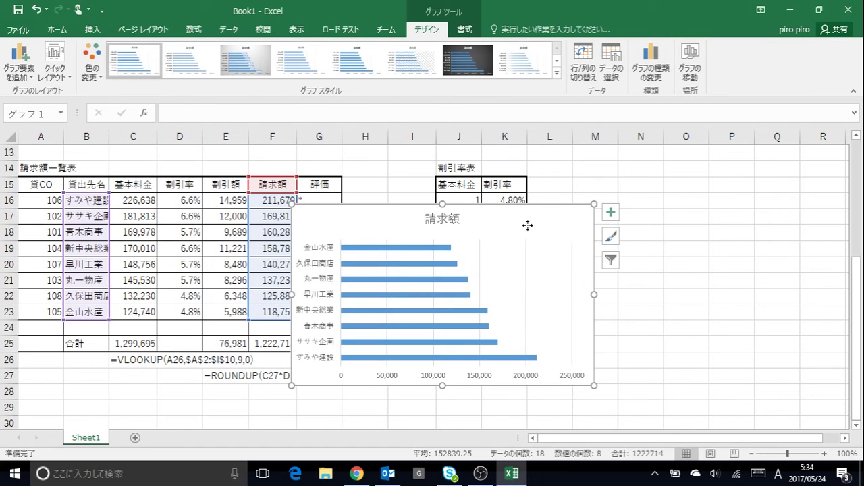
mouse_move(531, 236)
left_mouse_down()
mouse_move(798, 184)
mouse_move(788, 195)
left_mouse_up()
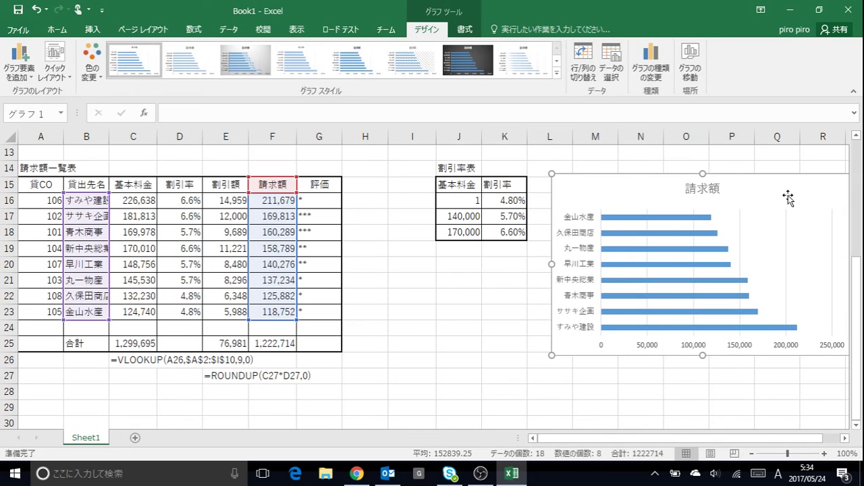
left_click_drag(755, 437, 764, 438)
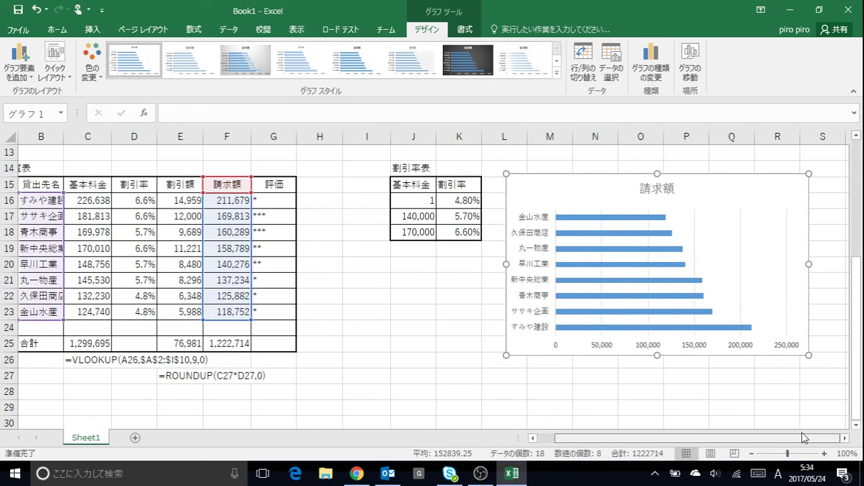
- Rename the chart title from 請求額 to 請求額一覧表
left_click(641, 187)
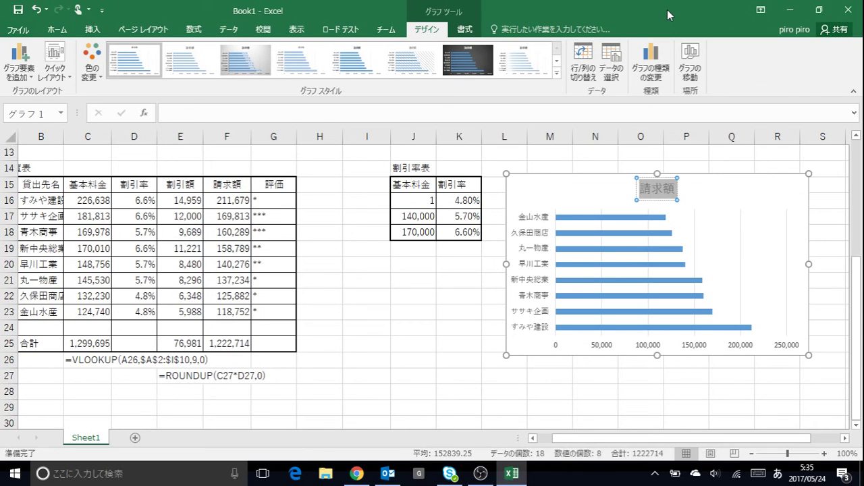
type("せいきゅうがくいt")
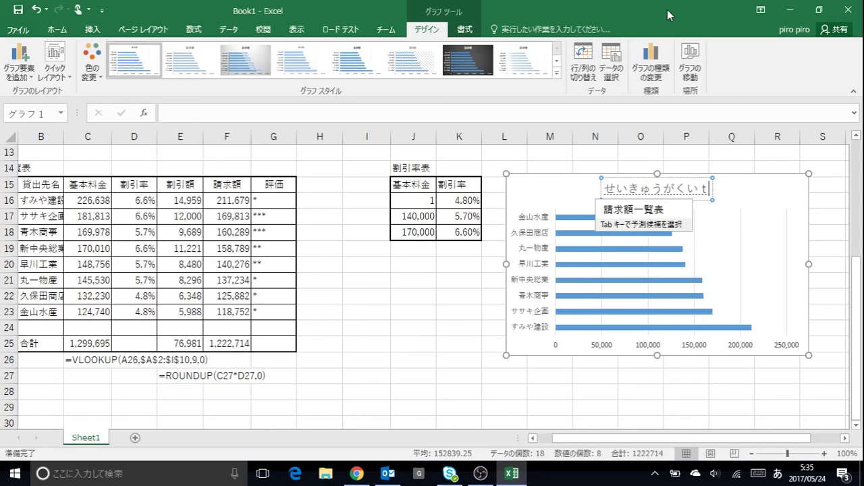
type("ちらんひょう")
key("space")
key("Return")
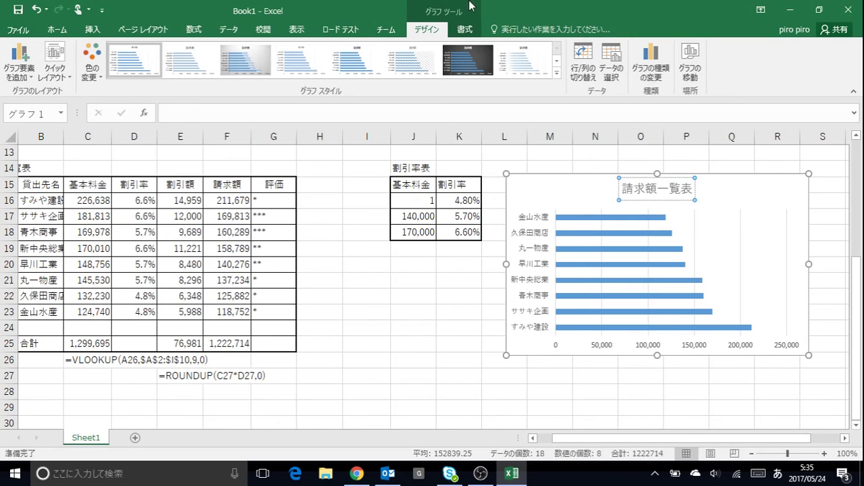
- Apply the first Quick Layout to add a legend to the chart
left_click(70, 79)
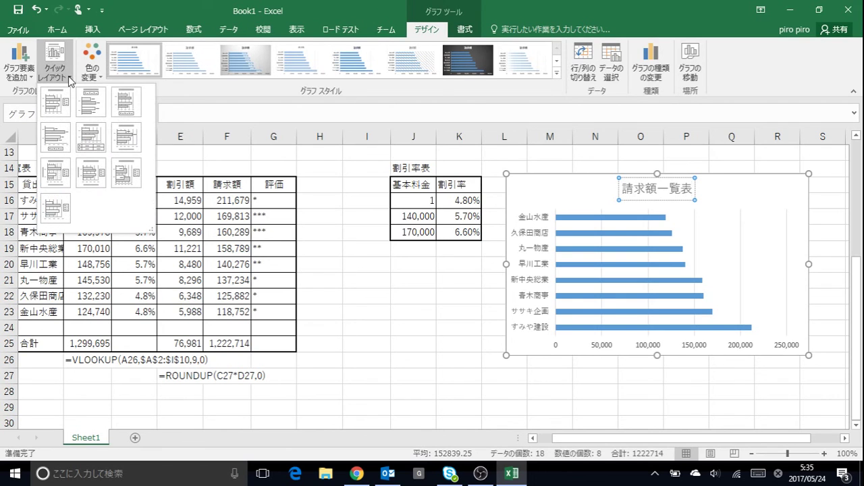
left_click(66, 101)
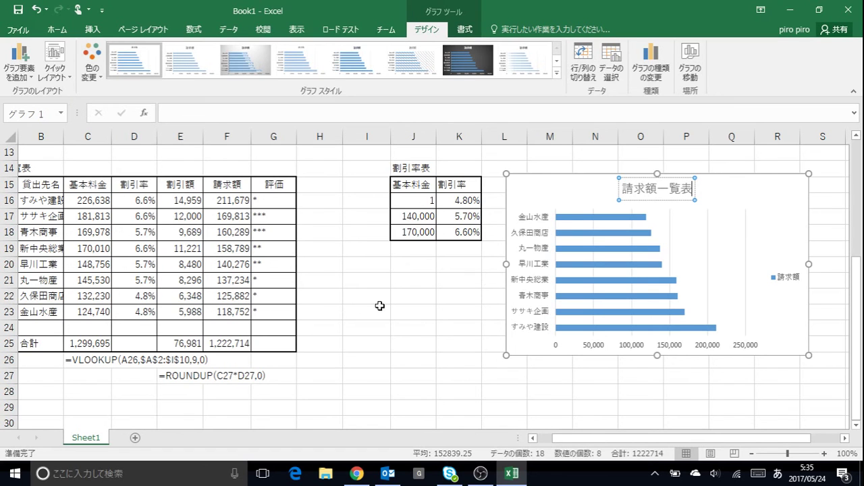
scroll(581, 269, "up", 4)
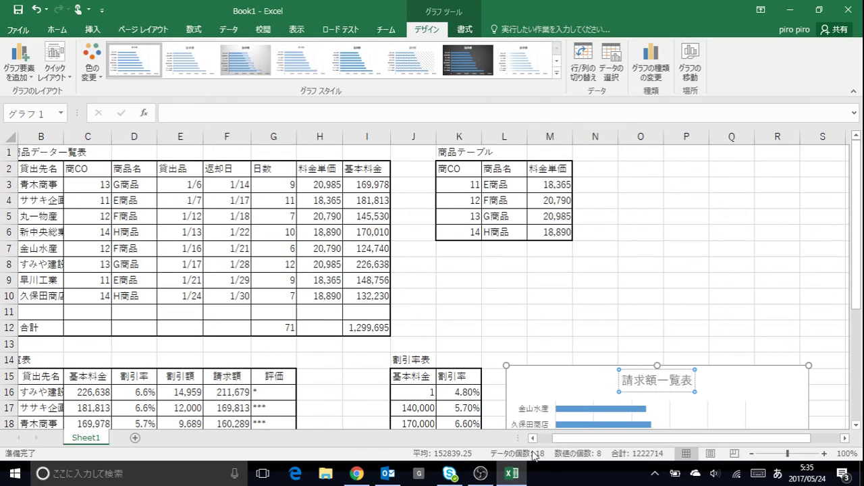
- Merge and centre the title across A1:I1 and centre the row 2 headings A2:I2
left_click(547, 438)
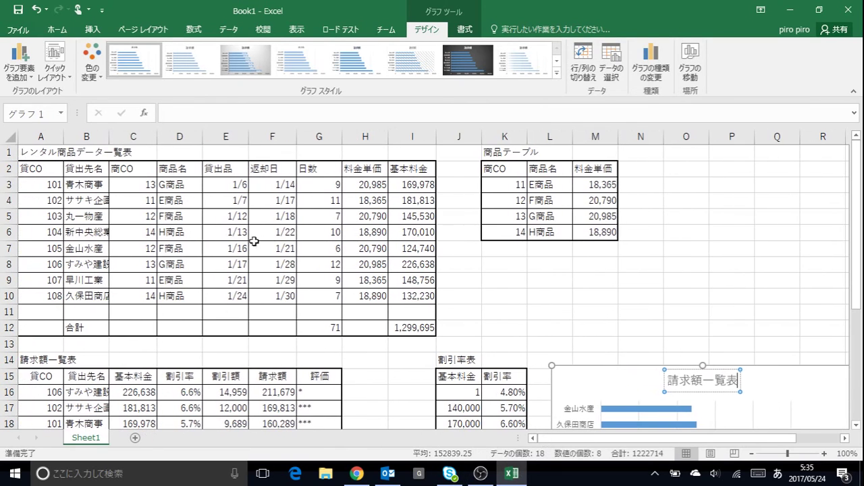
left_click(42, 154)
left_click_drag(42, 153, 414, 158)
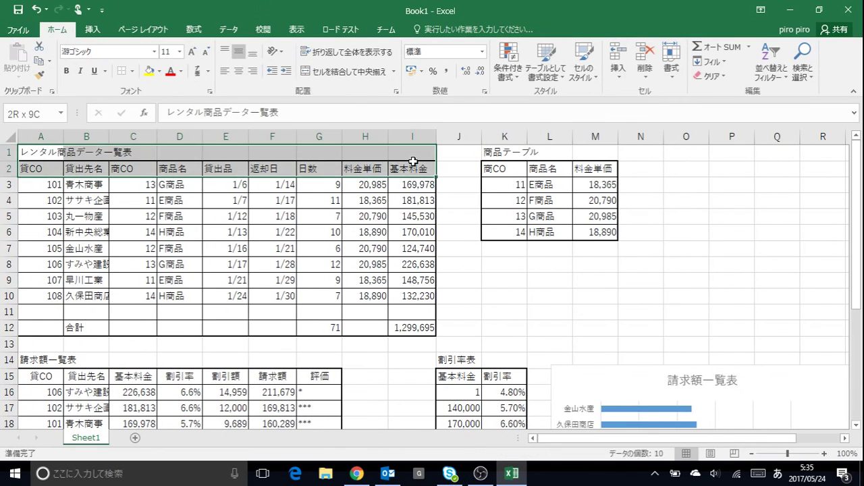
left_click(356, 72)
left_click_drag(40, 167, 414, 168)
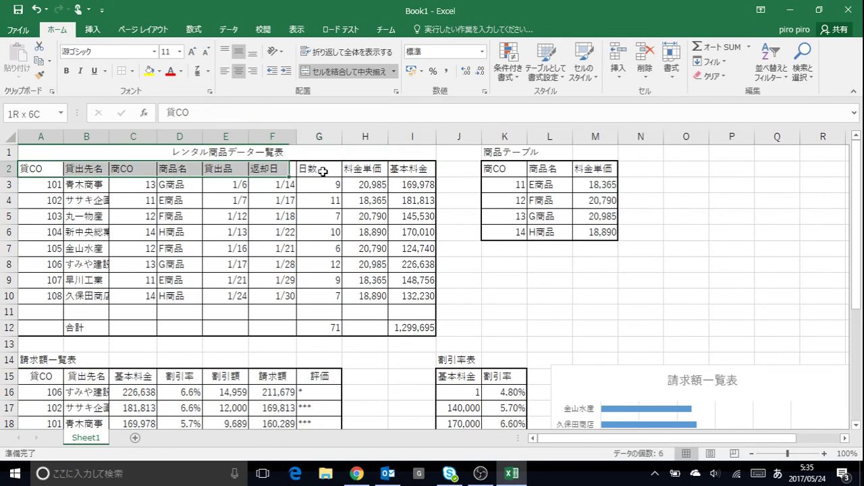
left_click(238, 70)
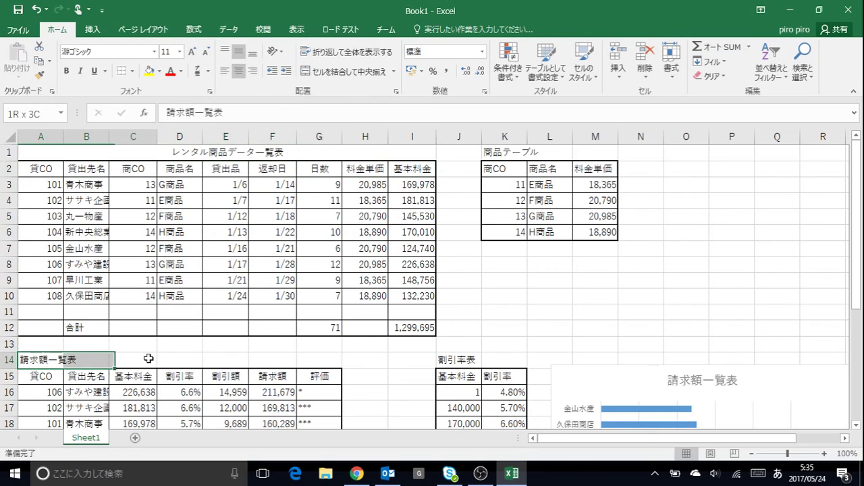
- Merge and centre the 請求額一覧表 title across A14:G14 and centre the J15:K15 headings
left_click_drag(45, 361, 330, 359)
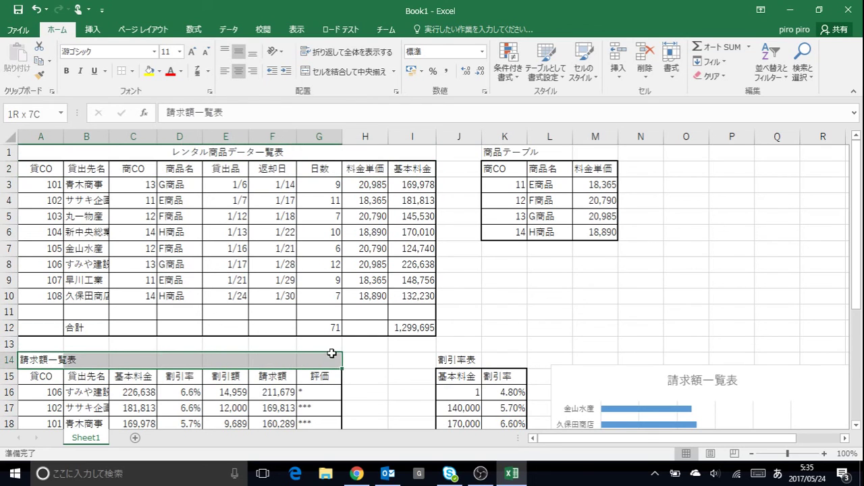
left_click(351, 72)
left_click_drag(42, 376, 269, 370)
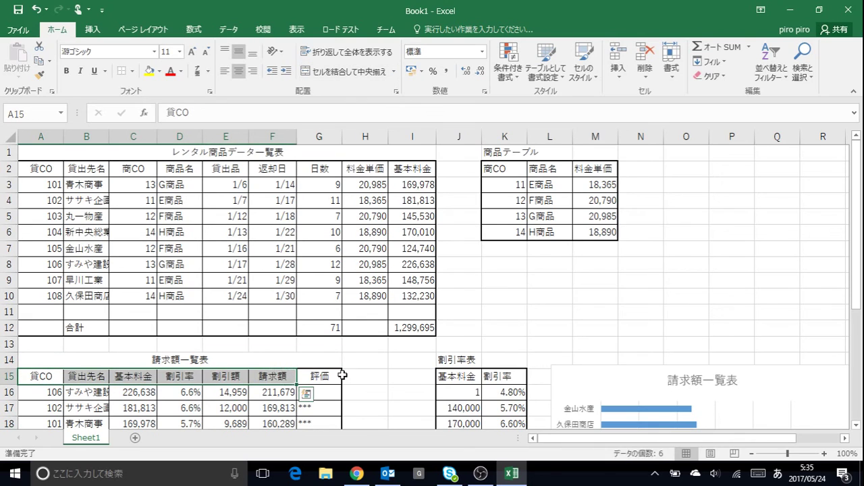
left_click_drag(464, 377, 503, 377)
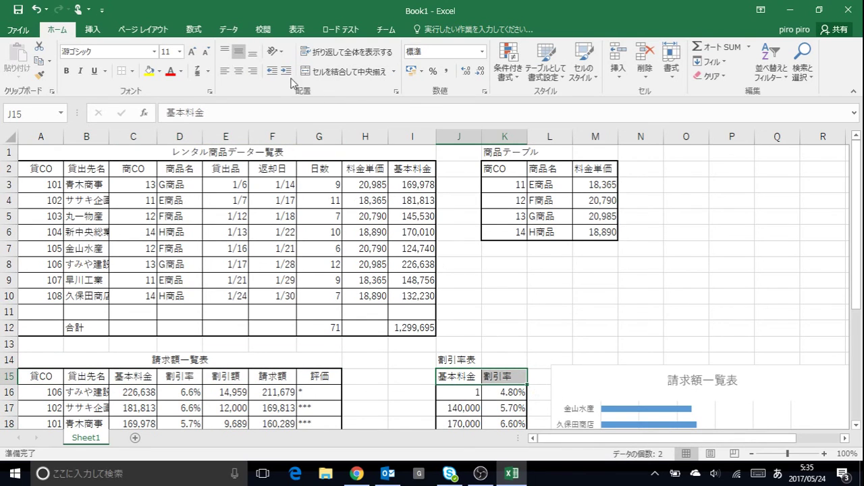
left_click(239, 71)
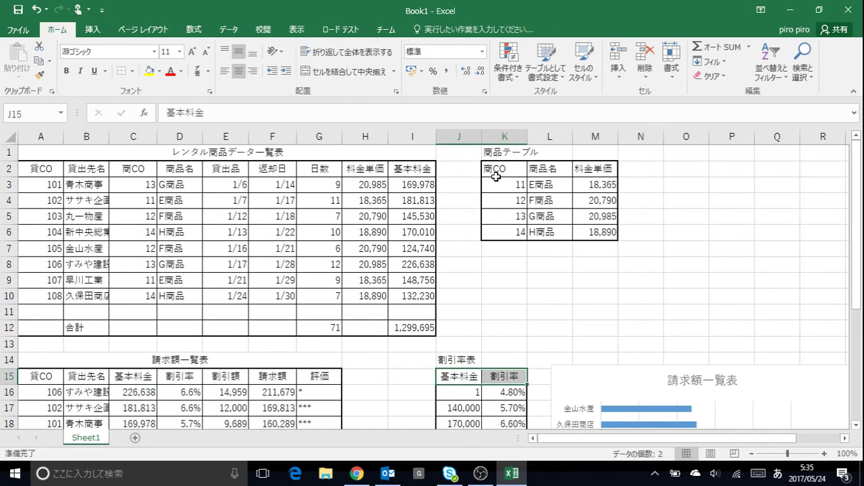
- Centre the 商品テーブル headings K2:M2 and widen column B to show full customer names
left_click_drag(498, 168, 581, 168)
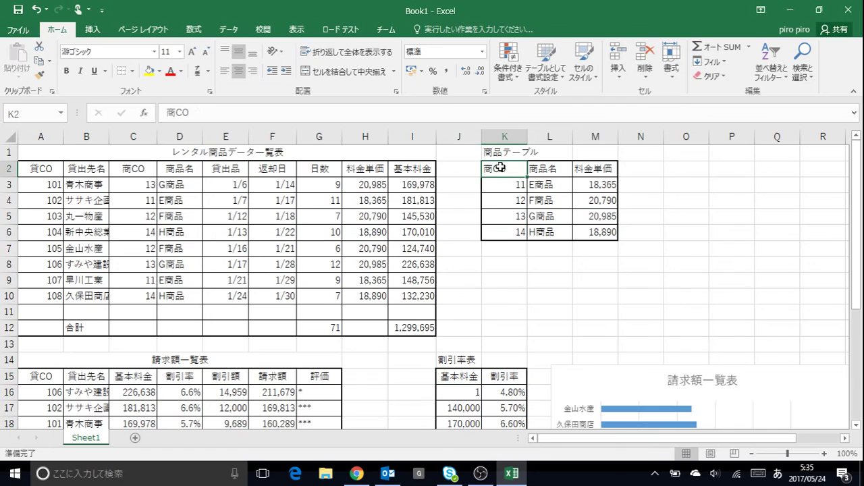
left_click(239, 73)
left_click_drag(113, 139, 137, 139)
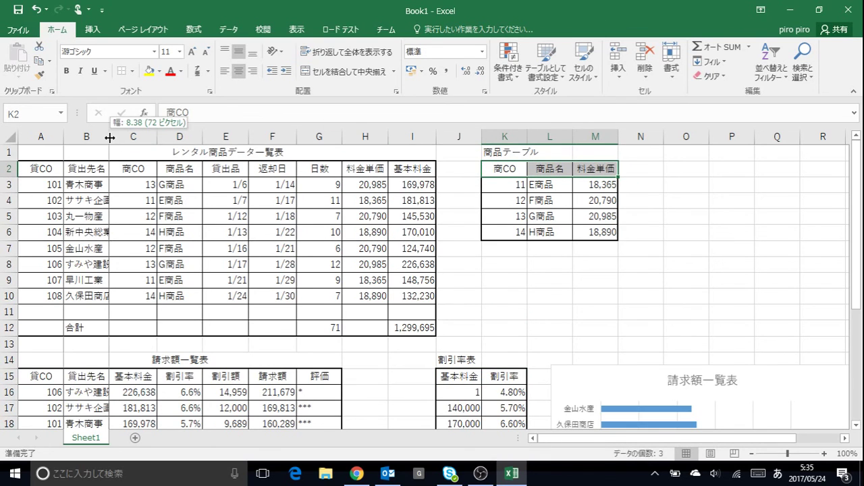
left_click(137, 140)
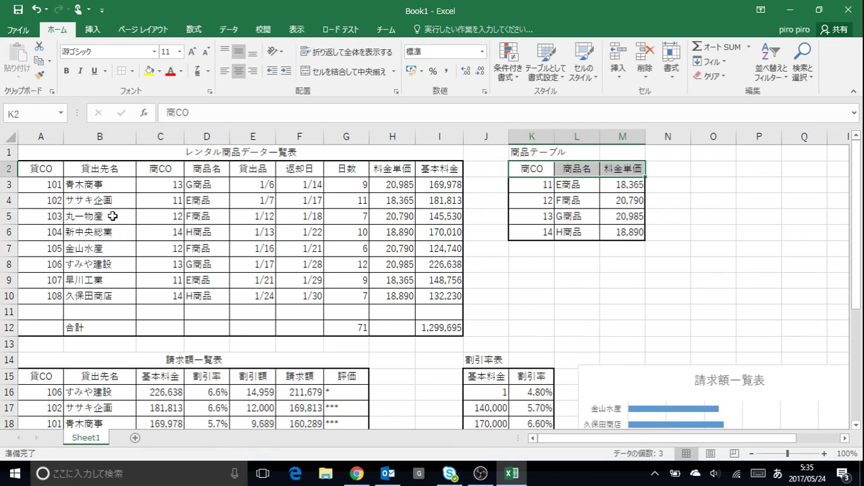
left_click(43, 151)
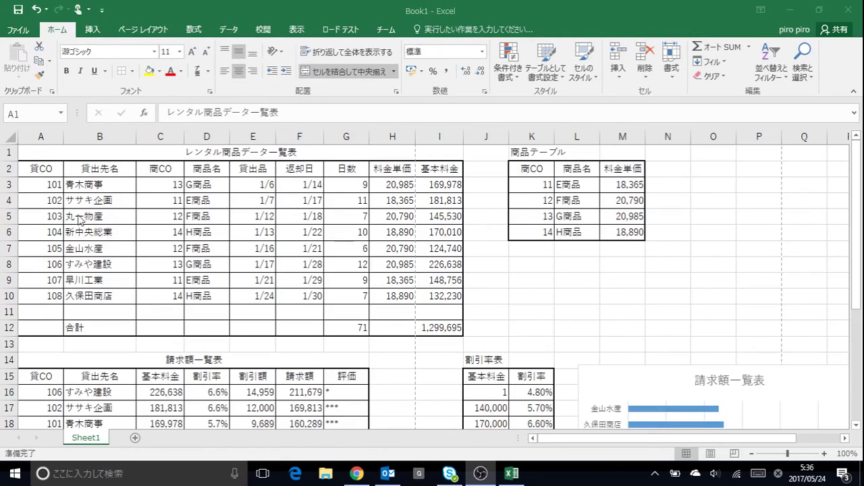
- Set printing to 横方向 (landscape) with シートを1ページに印刷 scaling
left_click(27, 34)
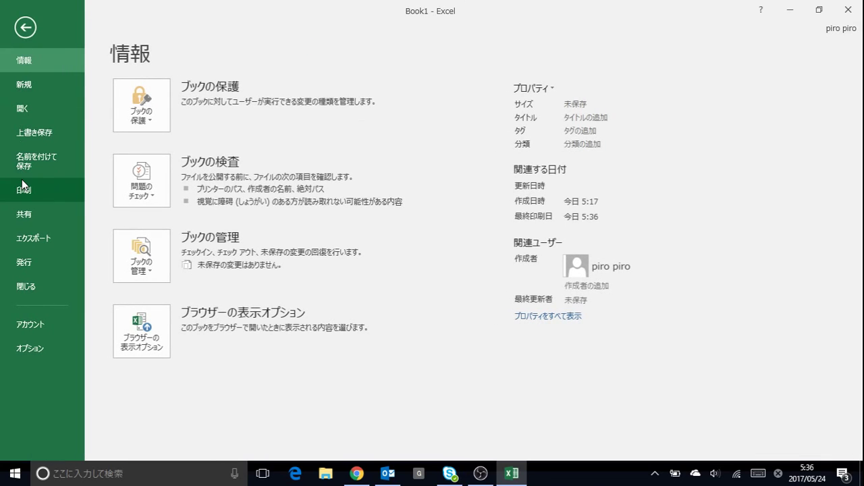
left_click(24, 185)
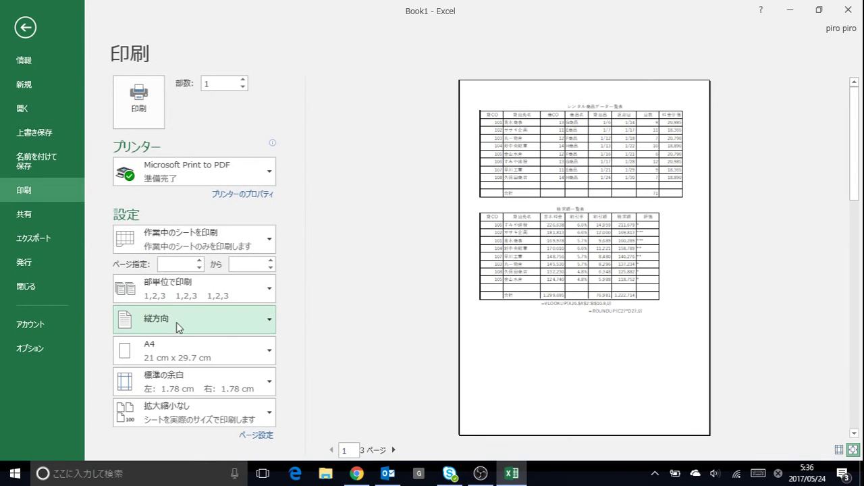
left_click(179, 327)
left_click(183, 361)
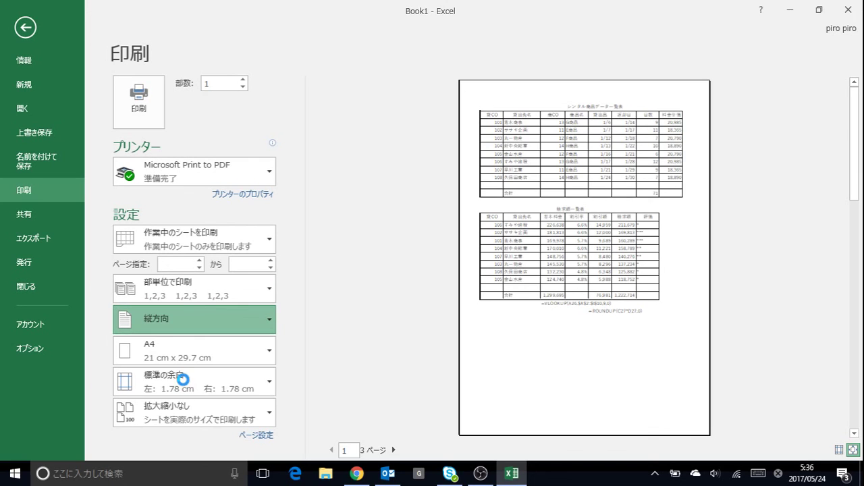
left_click(249, 417)
left_click(227, 299)
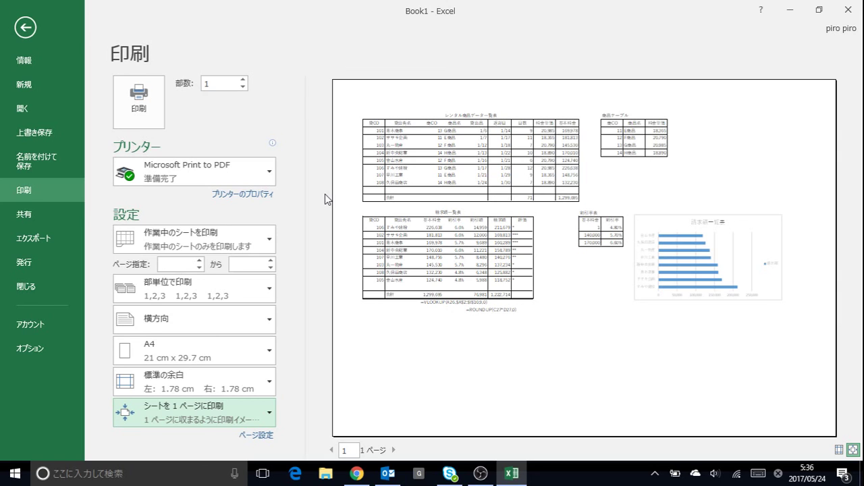
- Move the billing chart further left beside the discount-rate table
left_click(27, 28)
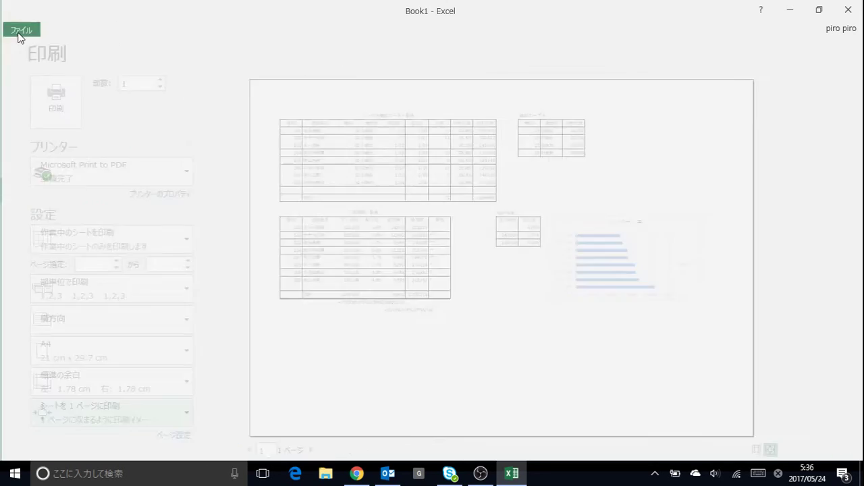
scroll(467, 342, "down", 1)
mouse_move(466, 312)
left_mouse_down()
mouse_move(529, 375)
mouse_move(456, 379)
left_mouse_up()
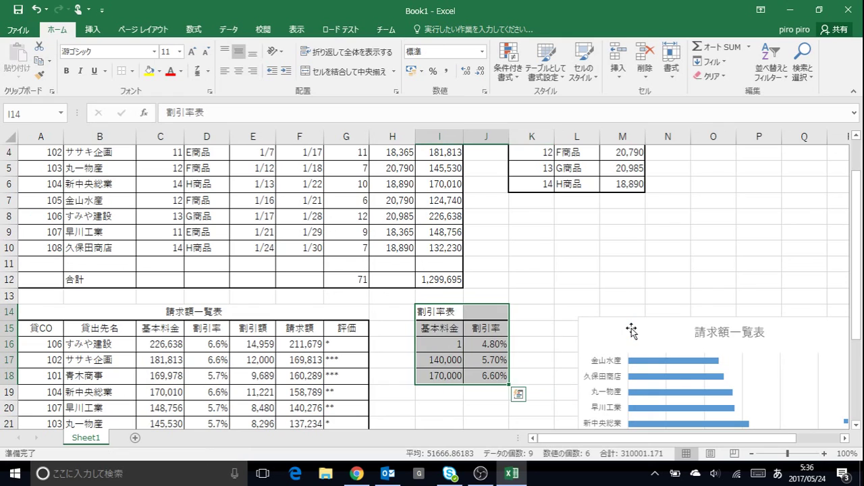
left_click_drag(631, 329, 572, 324)
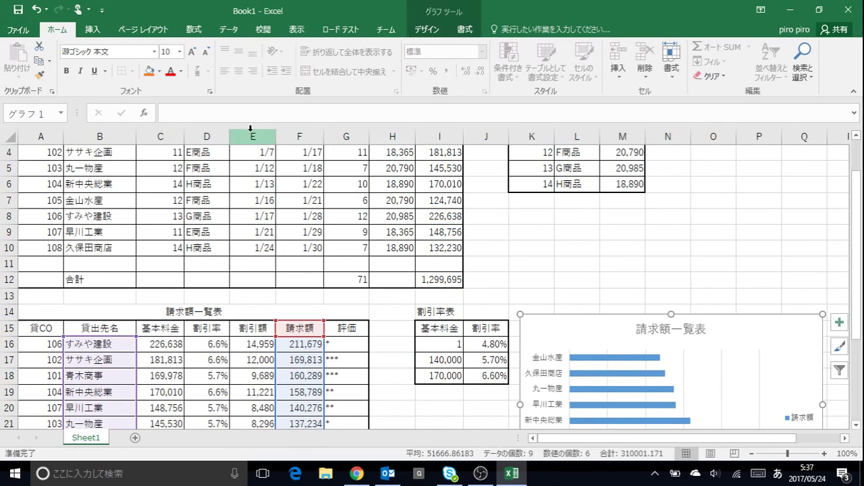
scroll(33, 194, "up", 1)
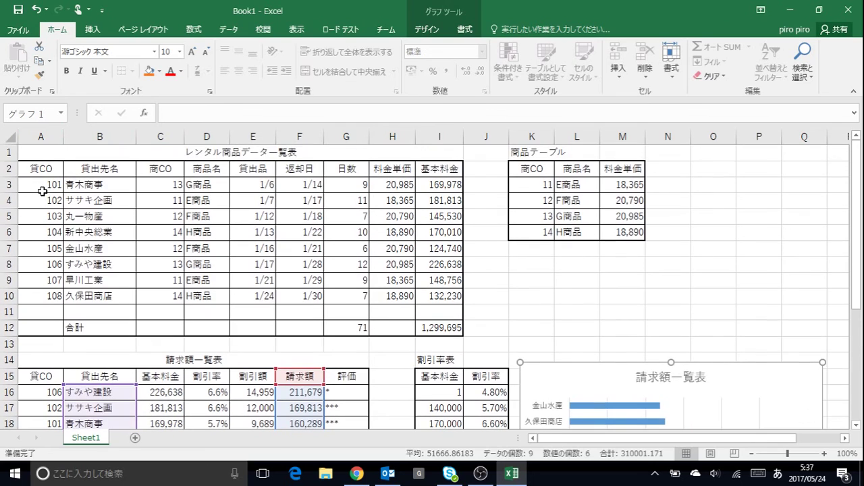
- Check the print preview still shows one A4 landscape page, then return to Sheet1
left_click(43, 154)
left_click(21, 29)
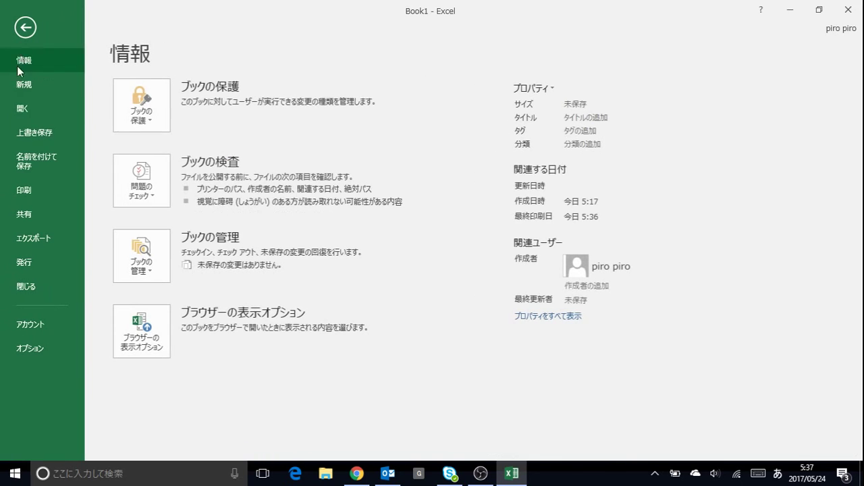
left_click(41, 194)
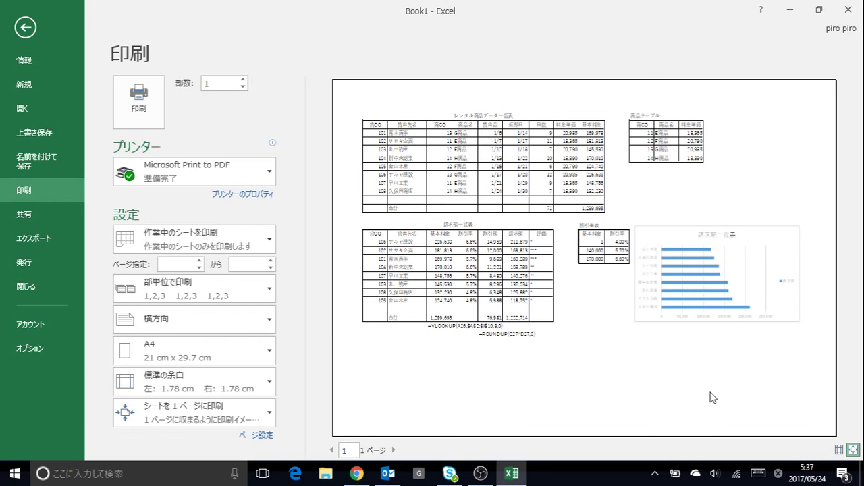
left_click(26, 27)
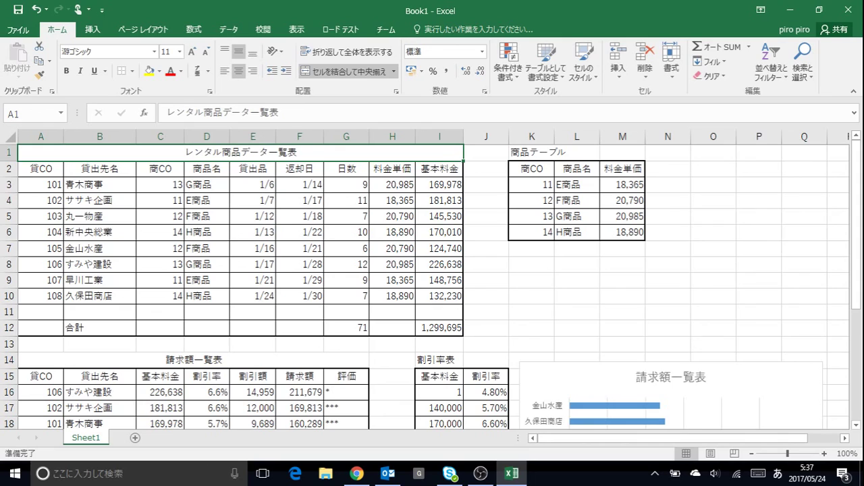